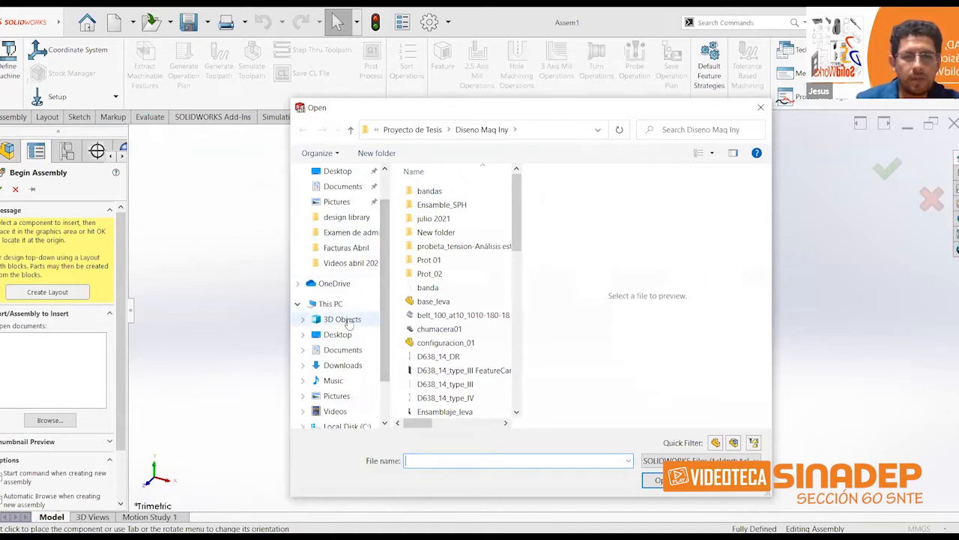
Step: Preview the BUSHING, EJE, ABRAZADERA, RUEDA and POSTE parts in the Downloads folder and close the Begin Assembly command
scroll(333, 201, up, 2)
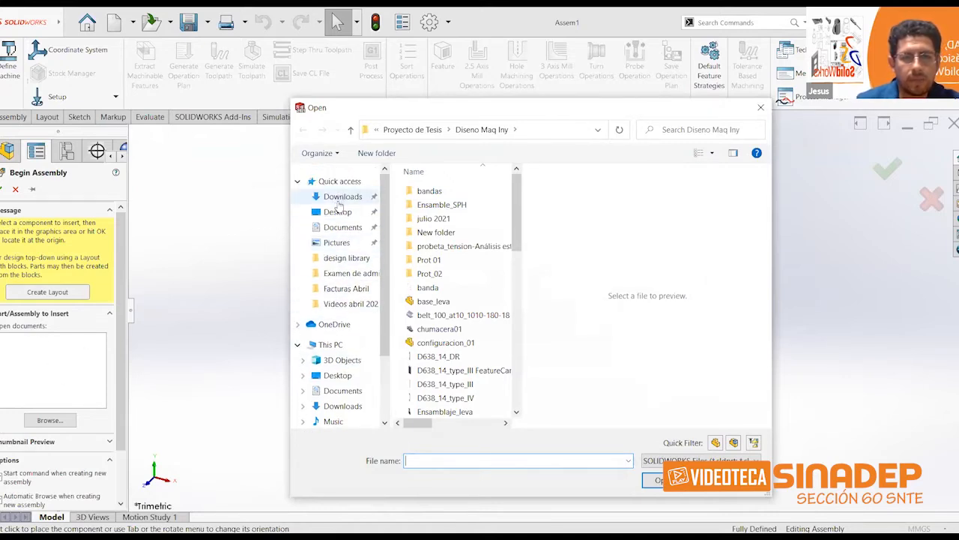
click(341, 198)
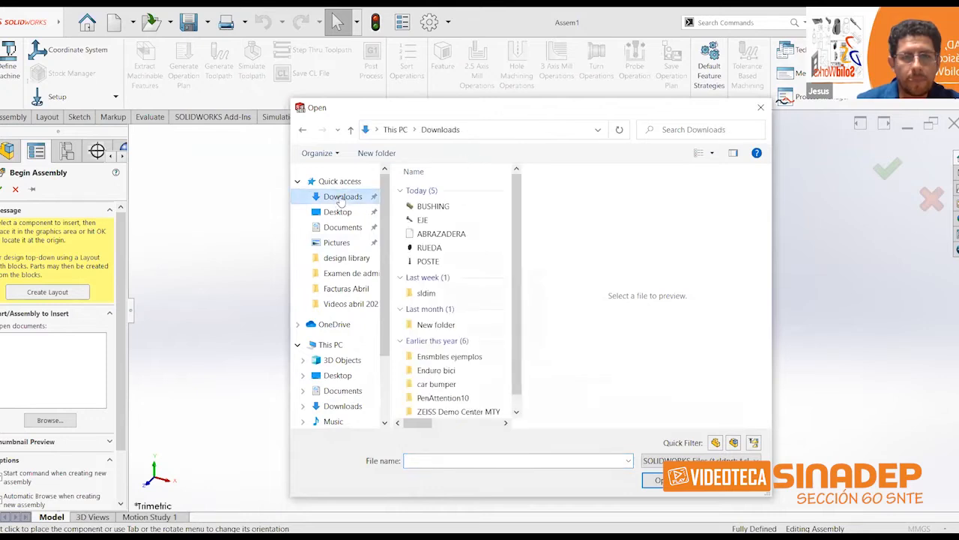
click(424, 207)
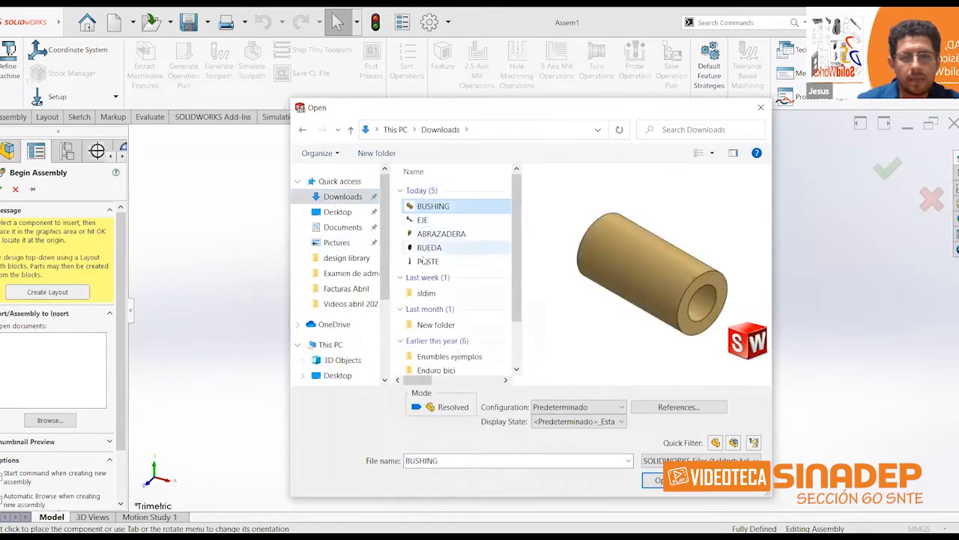
click(423, 219)
click(424, 233)
click(424, 247)
click(424, 261)
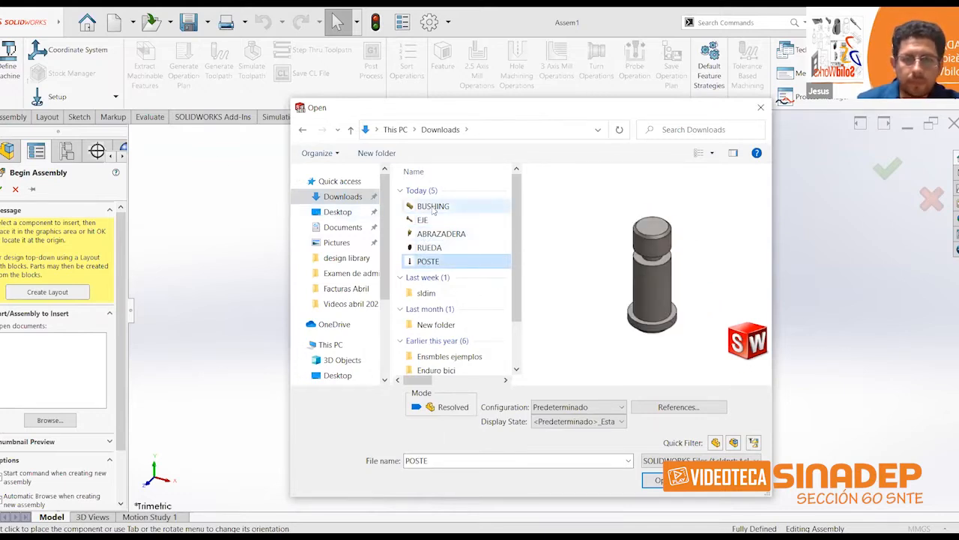
click(658, 480)
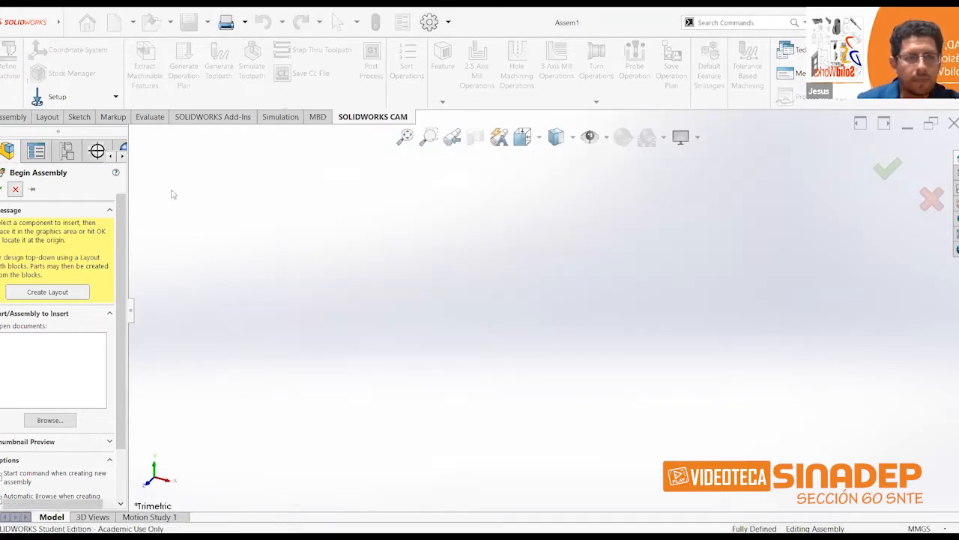
click(15, 189)
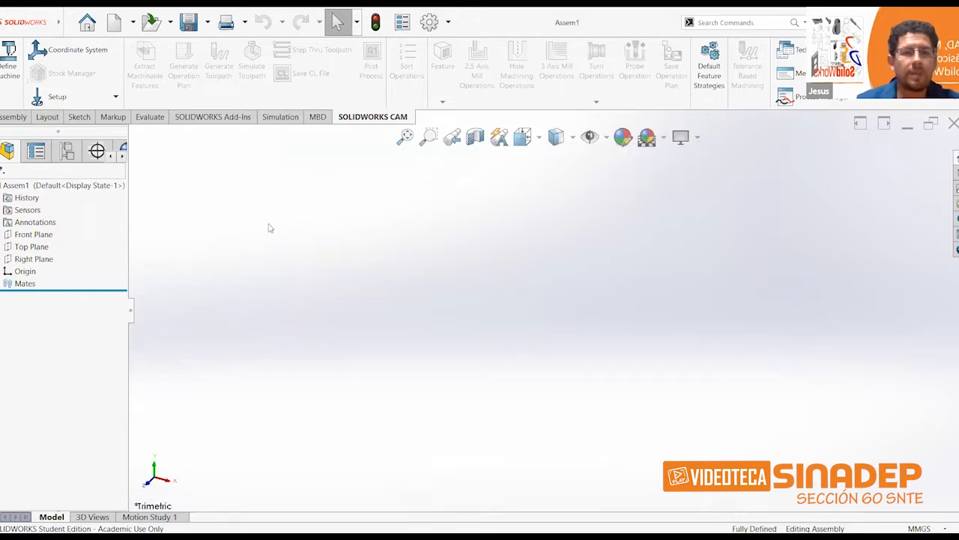
Step: Examine the assembly commands for inserting, patterning, moving and rotating components
click(4, 117)
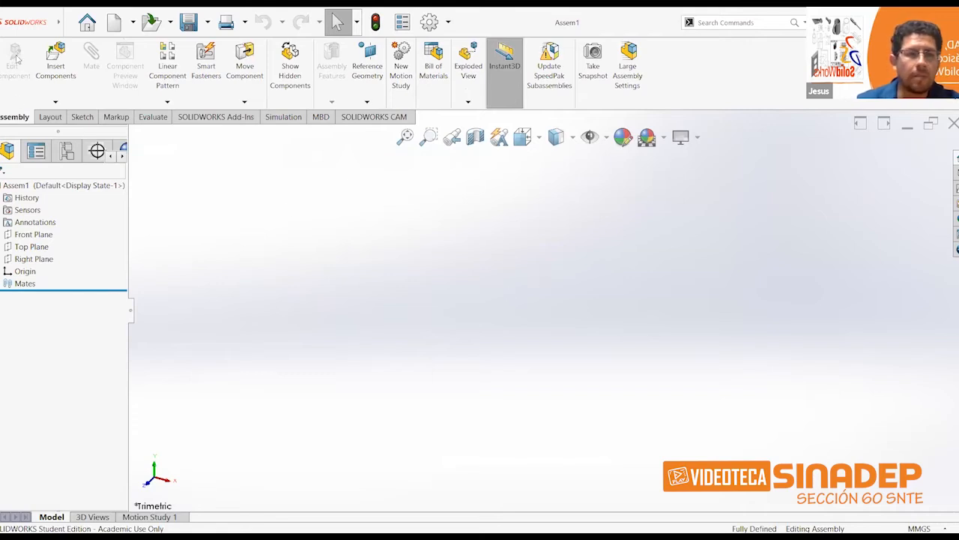
click(55, 102)
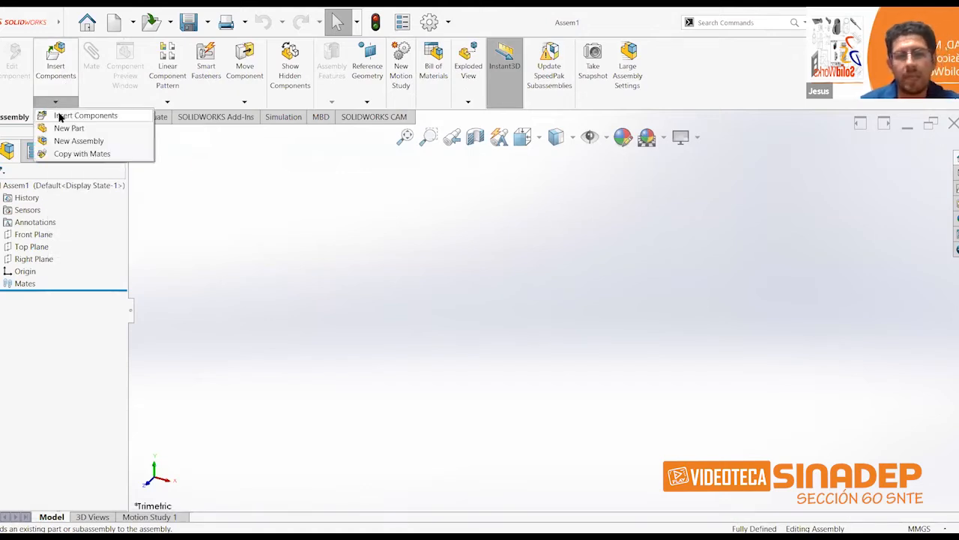
click(59, 116)
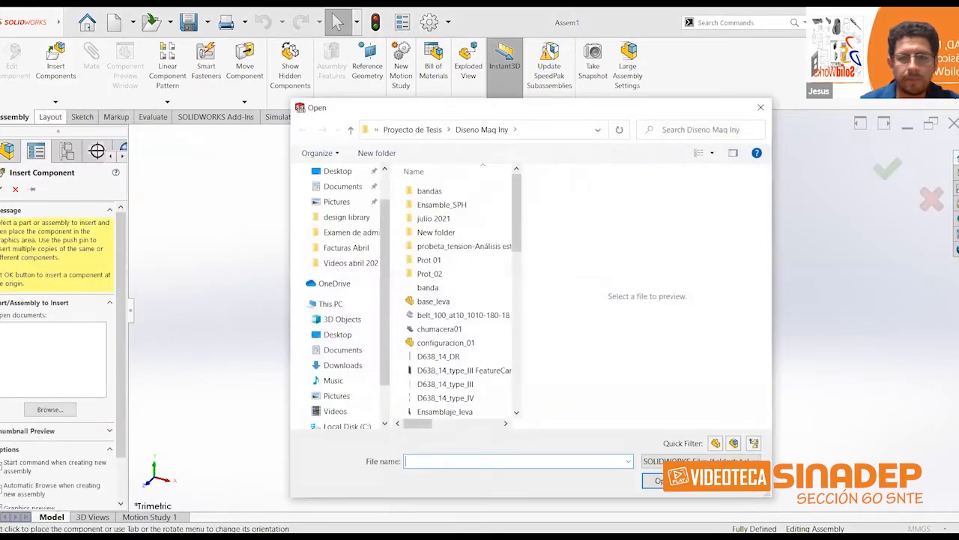
key(Escape)
click(15, 189)
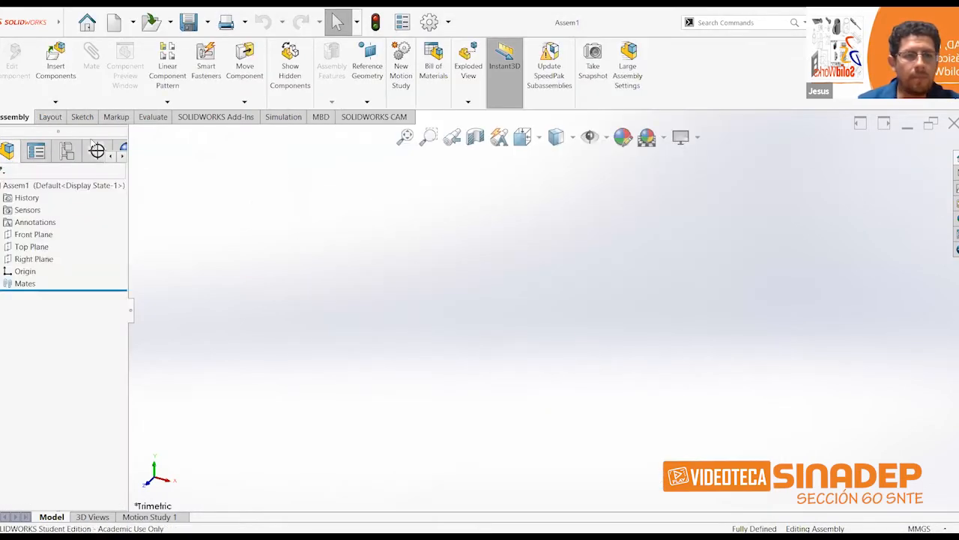
click(46, 105)
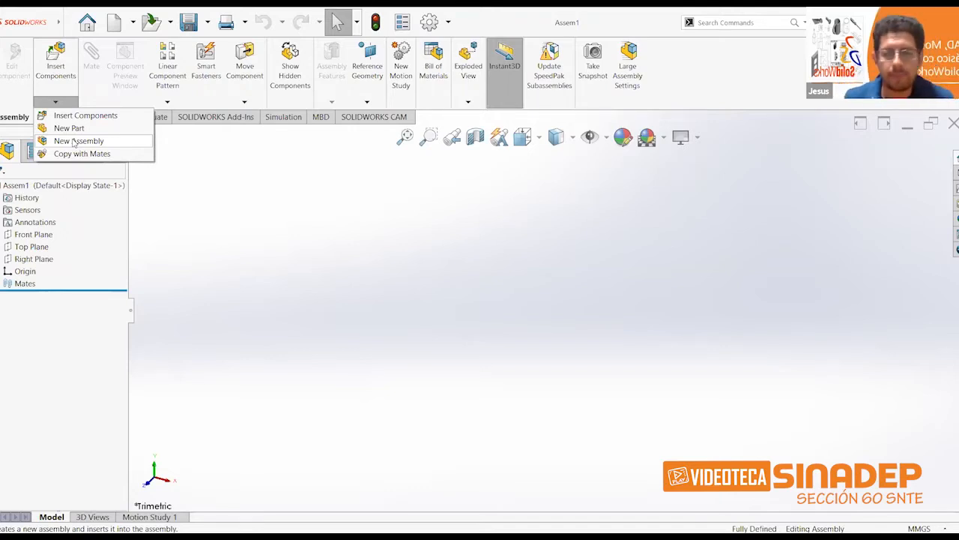
click(157, 103)
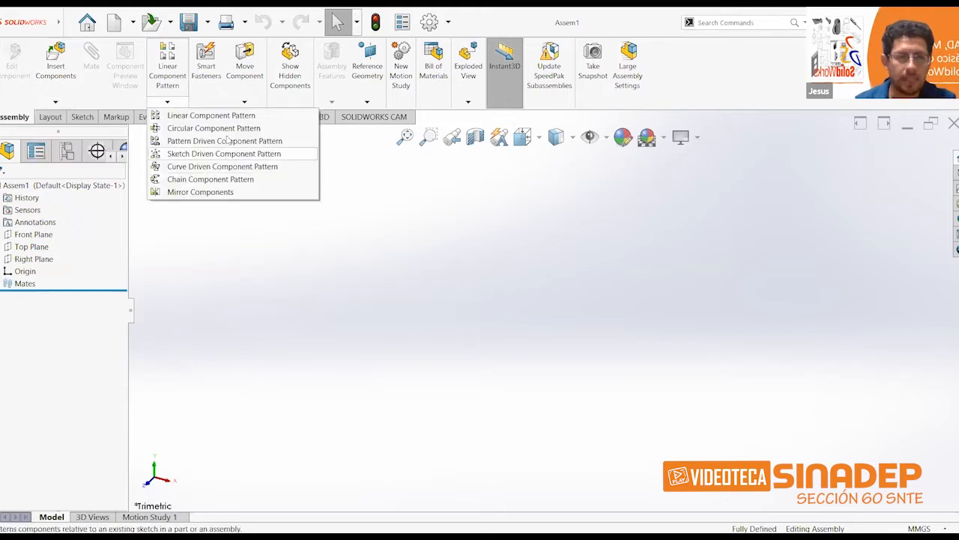
click(51, 102)
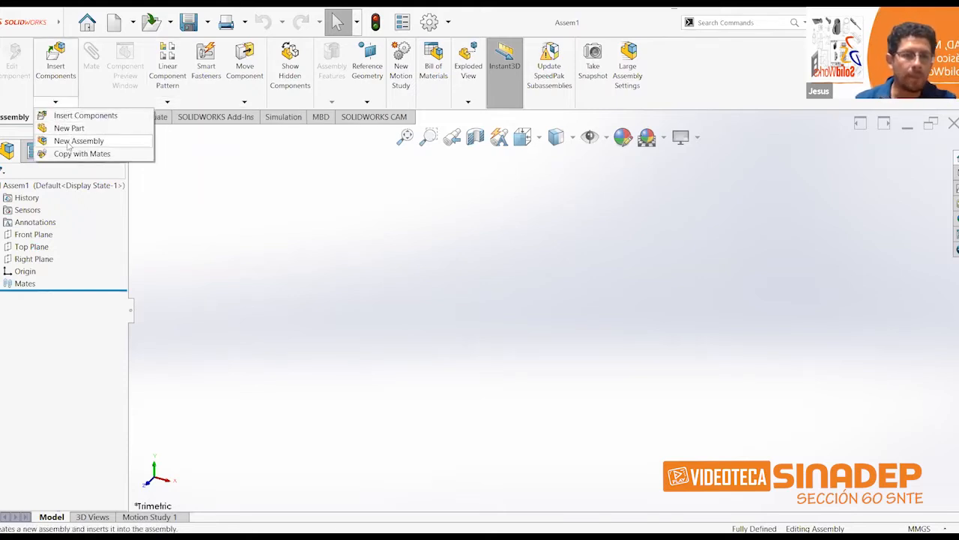
click(240, 169)
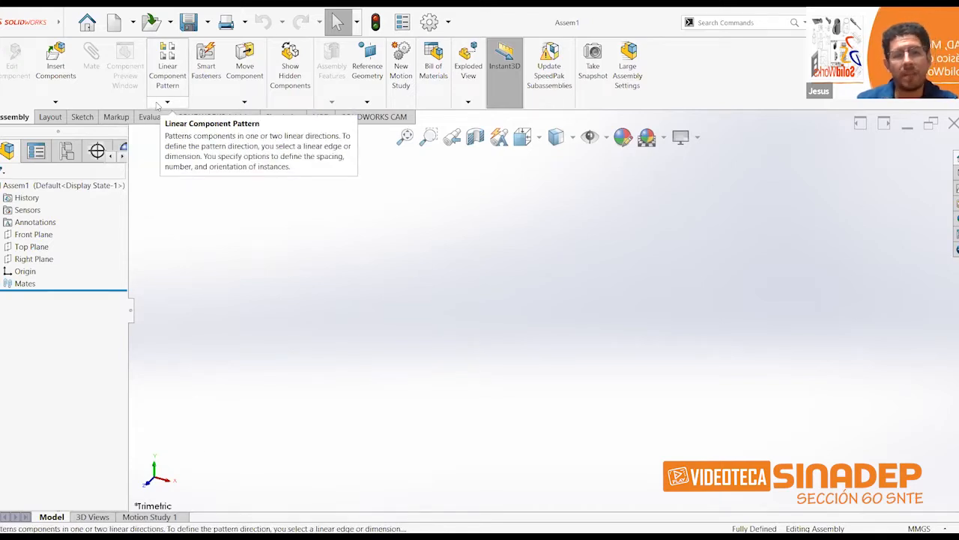
click(161, 103)
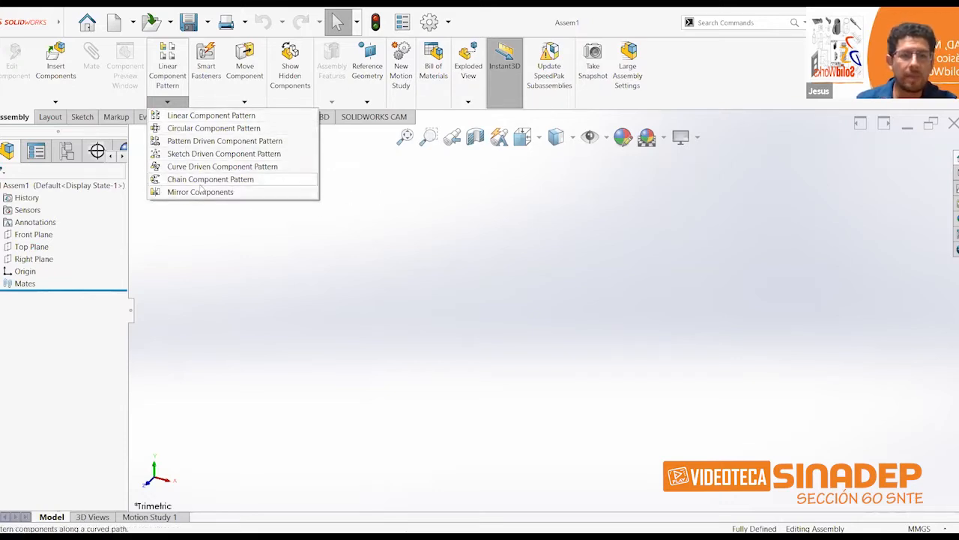
click(337, 204)
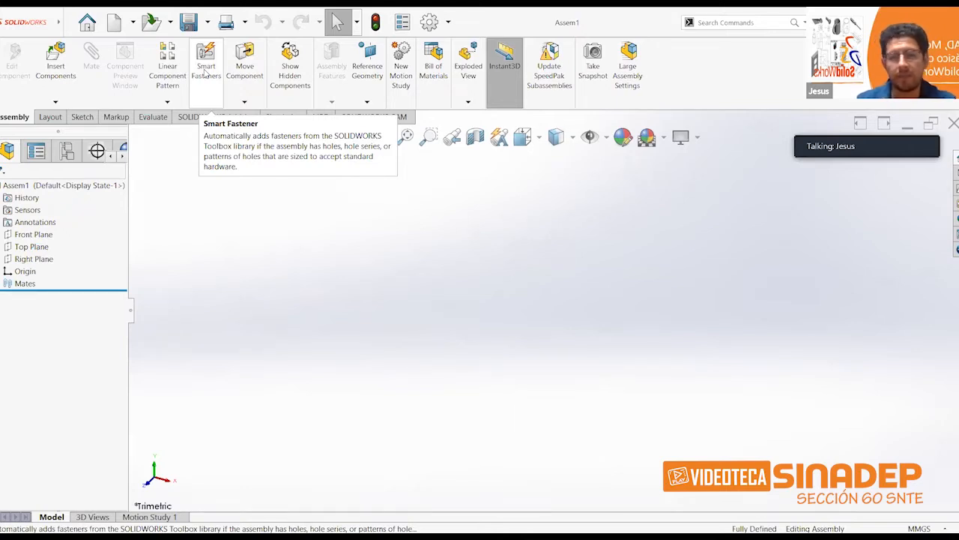
click(245, 101)
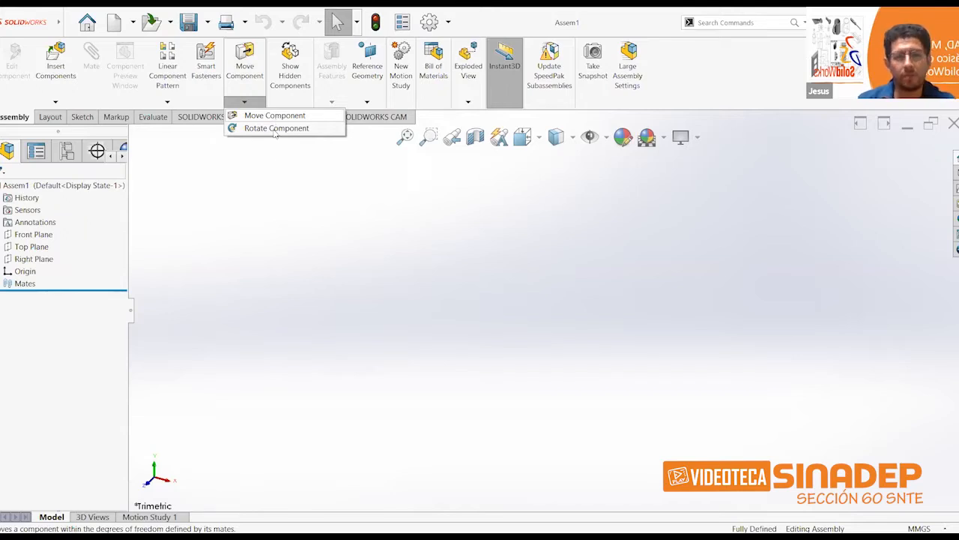
click(315, 237)
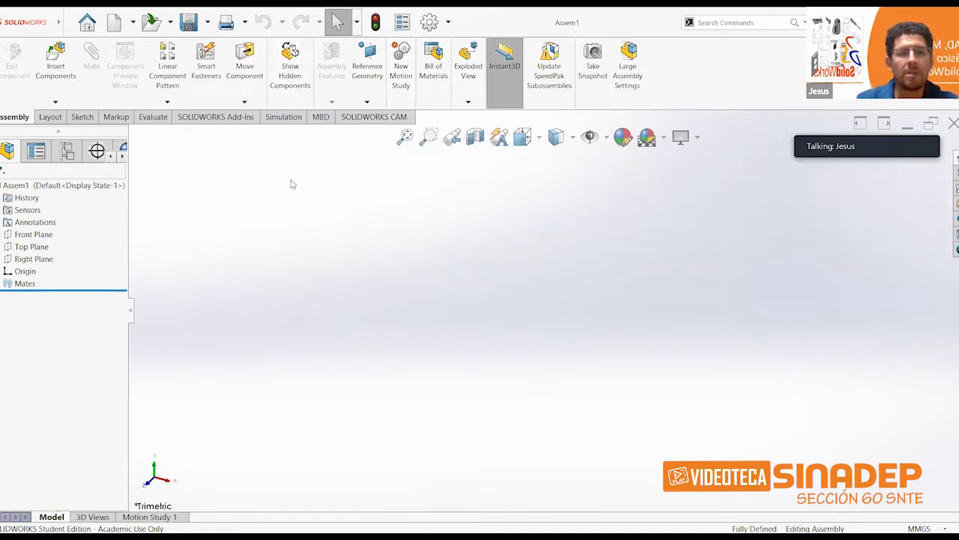
Step: Load the BUSHING, EJE, ABRAZADERA, RUEDA and POSTE parts from the Downloads folder together for insertion into the assembly
click(56, 102)
click(56, 117)
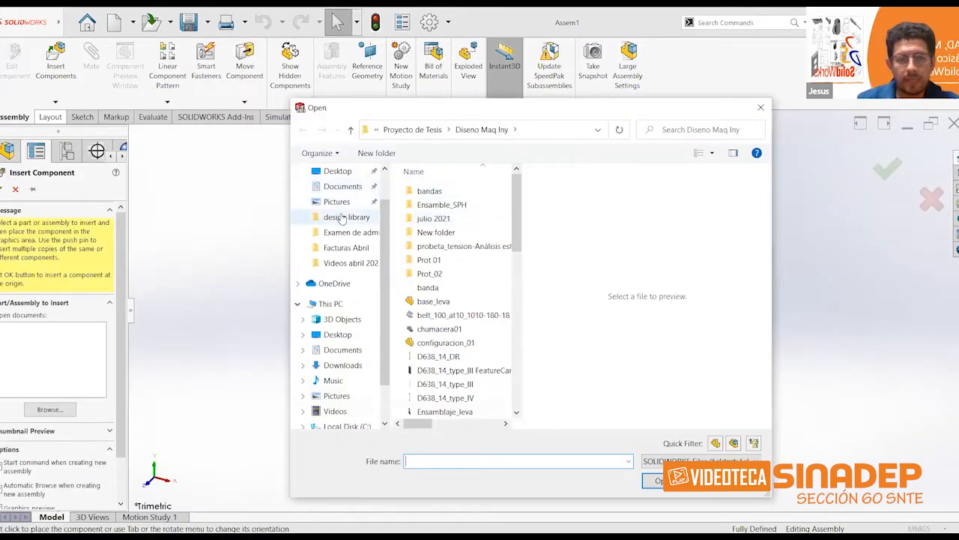
click(335, 349)
click(335, 365)
click(435, 205)
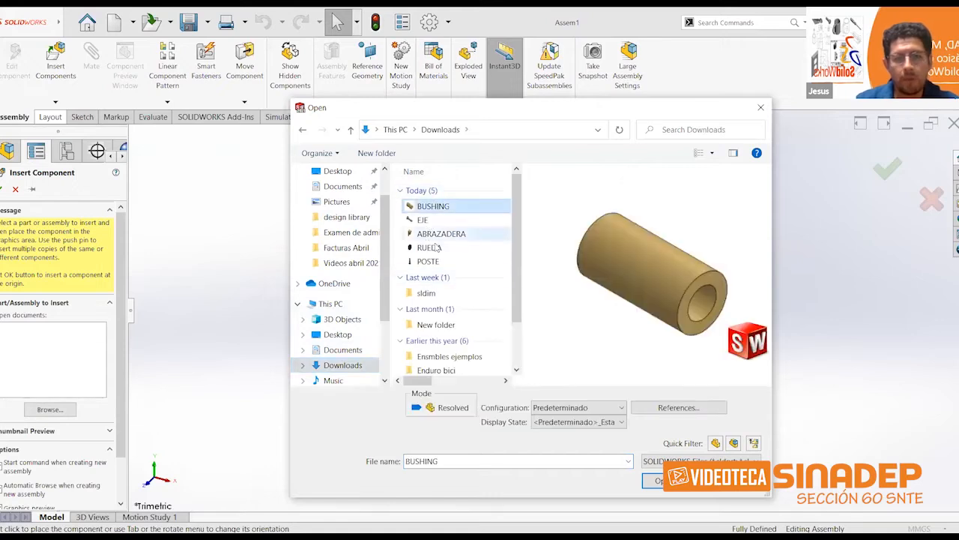
shift+click(428, 260)
click(658, 480)
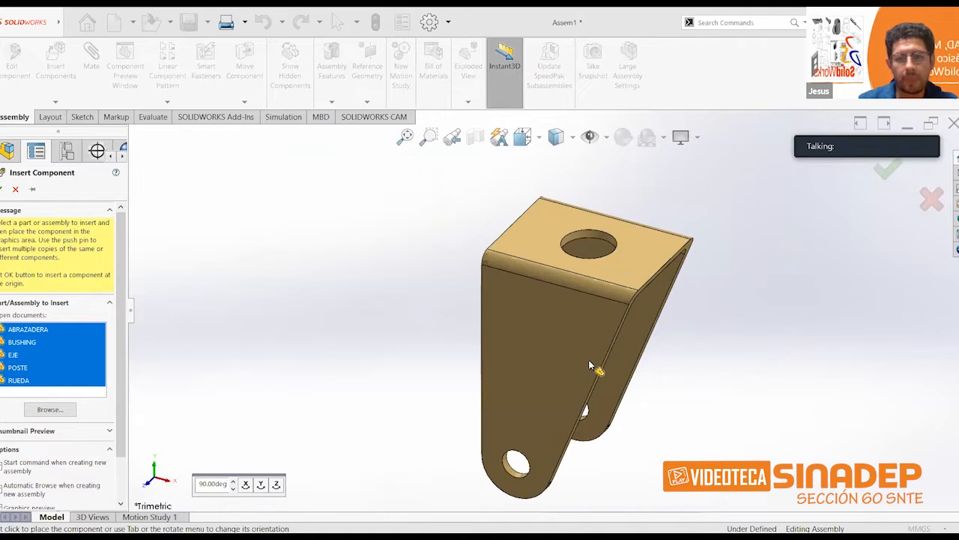
Step: Place ABRAZADERA in the middle, BUSHING and EJE beside it, POSTE on the opposite side and RUEDA beyond the EJE
click(590, 365)
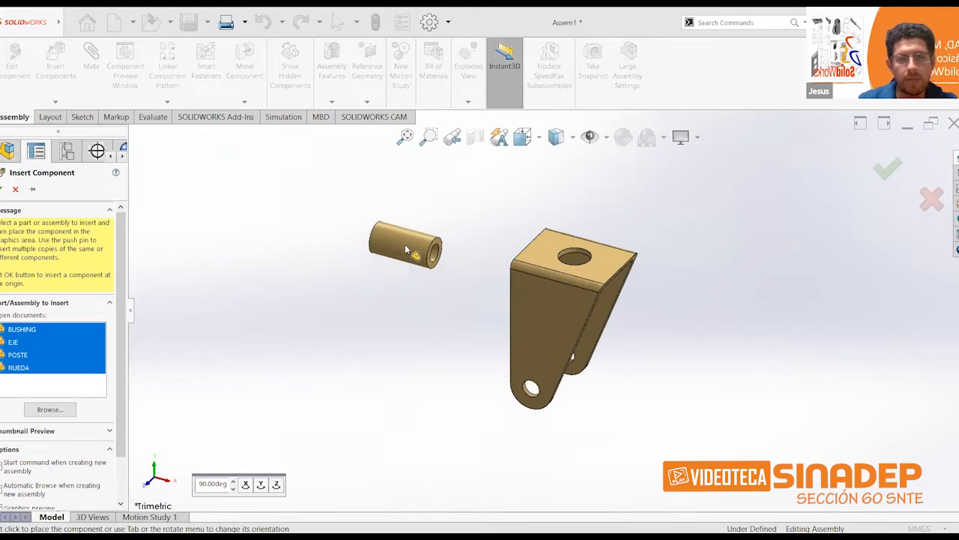
click(404, 245)
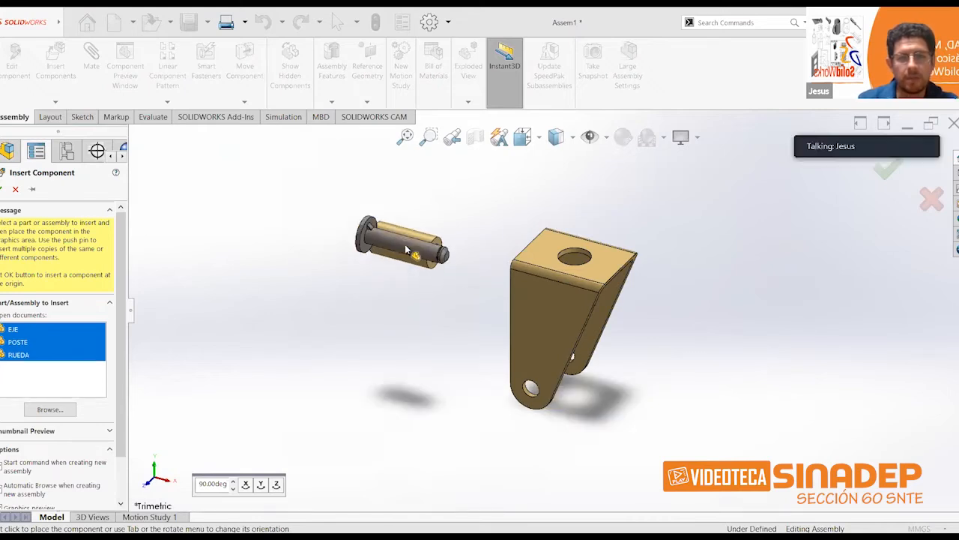
click(367, 307)
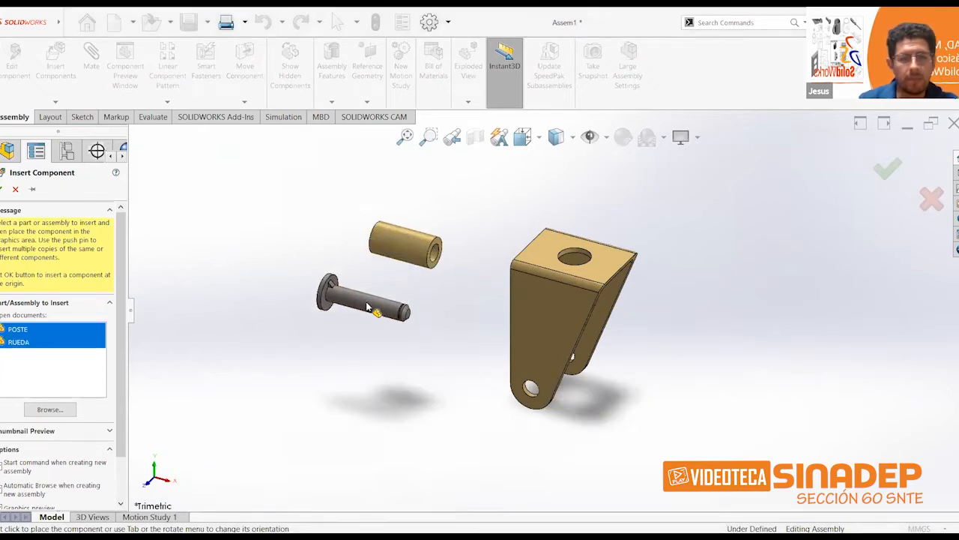
click(751, 245)
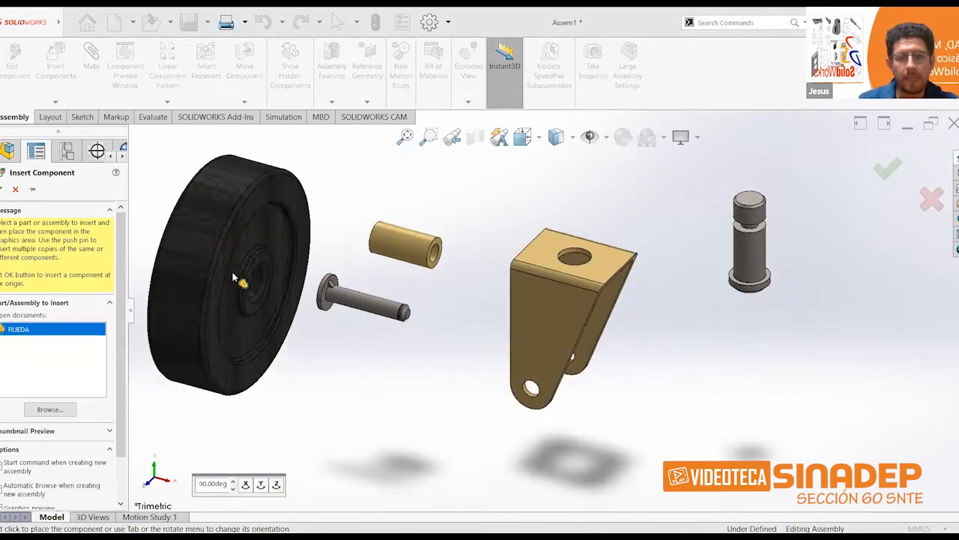
click(233, 275)
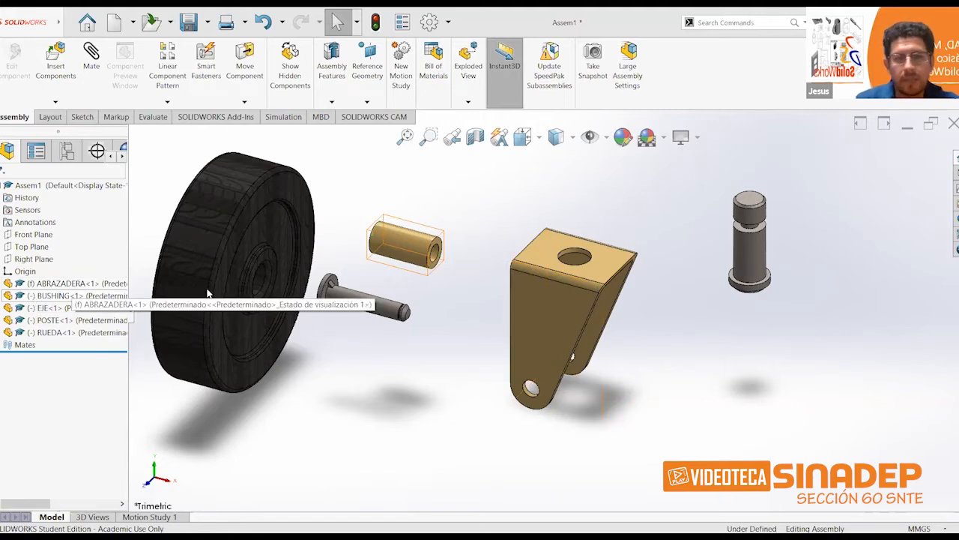
Step: Move the RUEDA wheel closer to the bushing and shaft, and try to move the ABRAZADERA bracket
scroll(212, 286, up, 1)
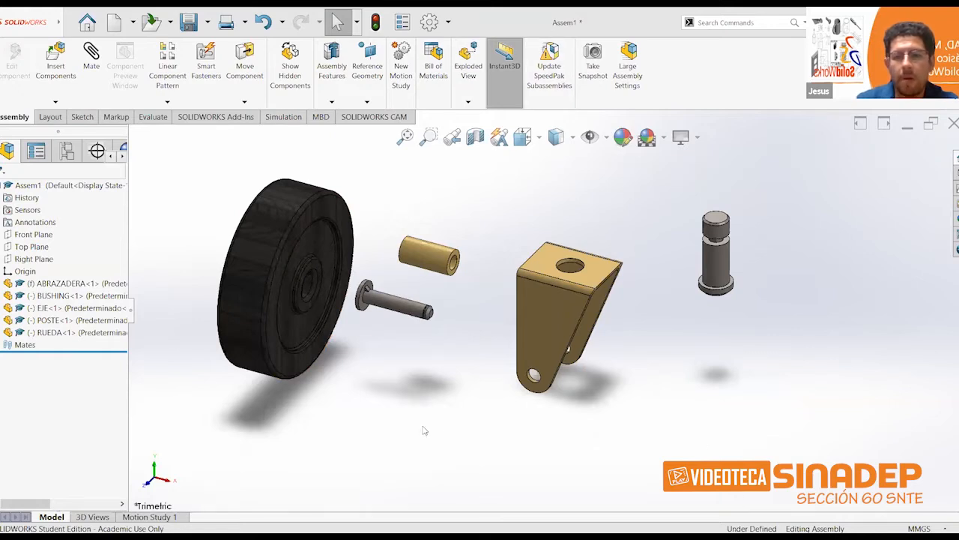
click(550, 325)
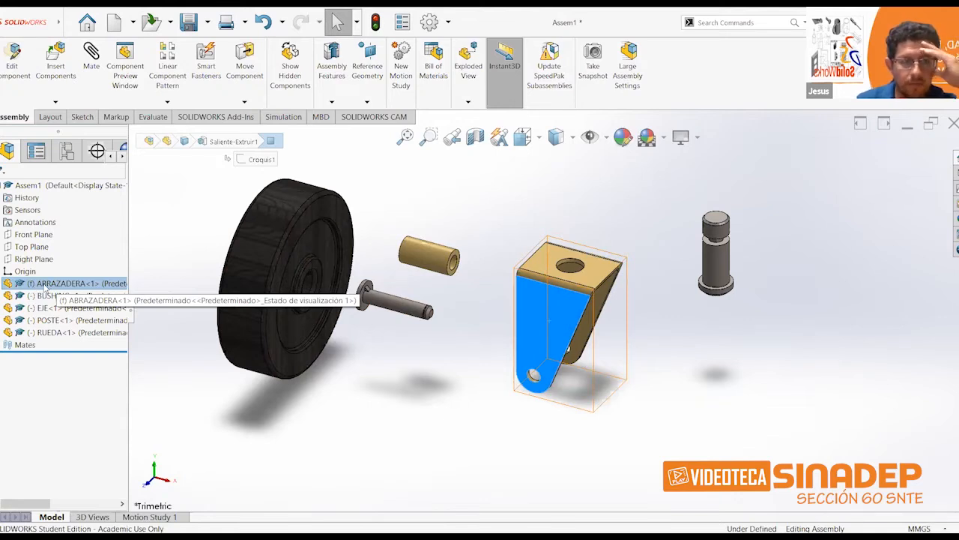
click(407, 367)
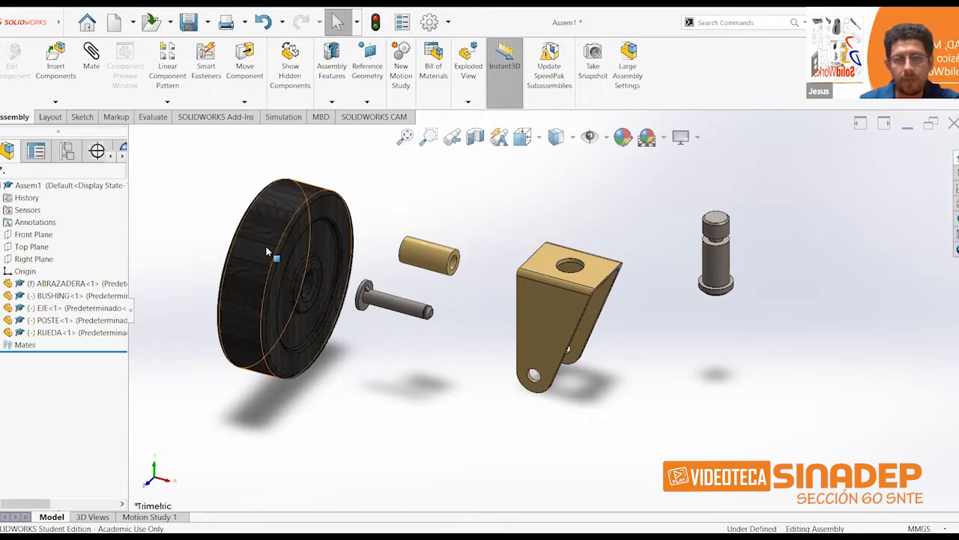
drag(273, 315, 307, 328)
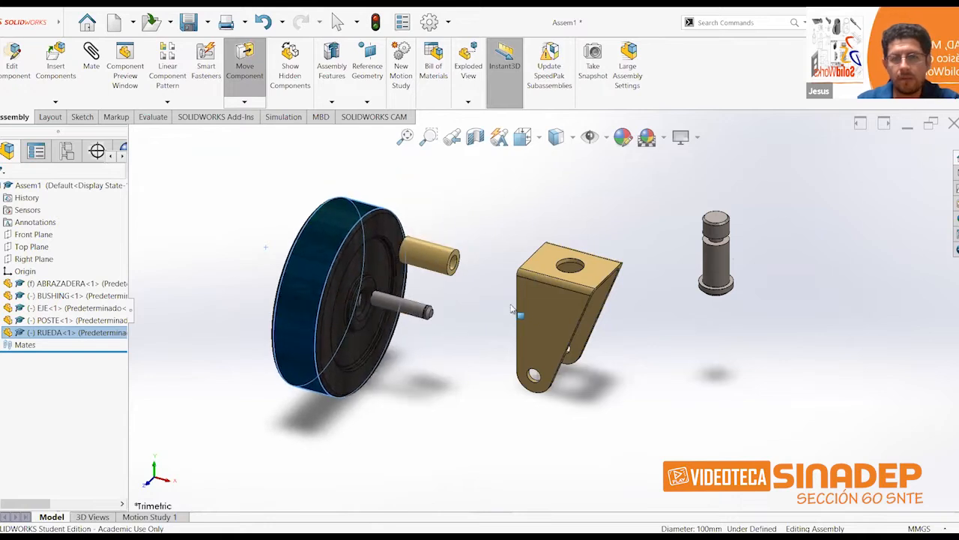
drag(520, 325, 487, 281)
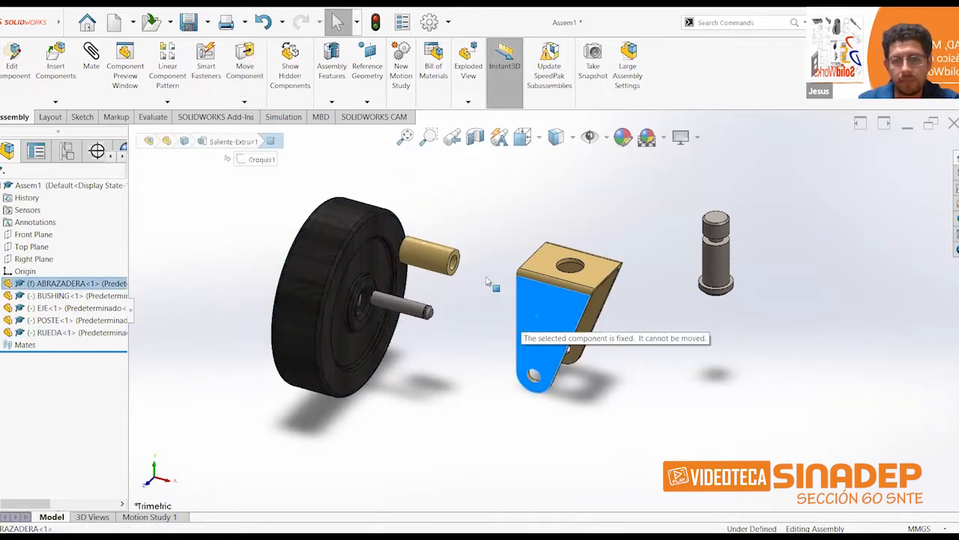
click(475, 357)
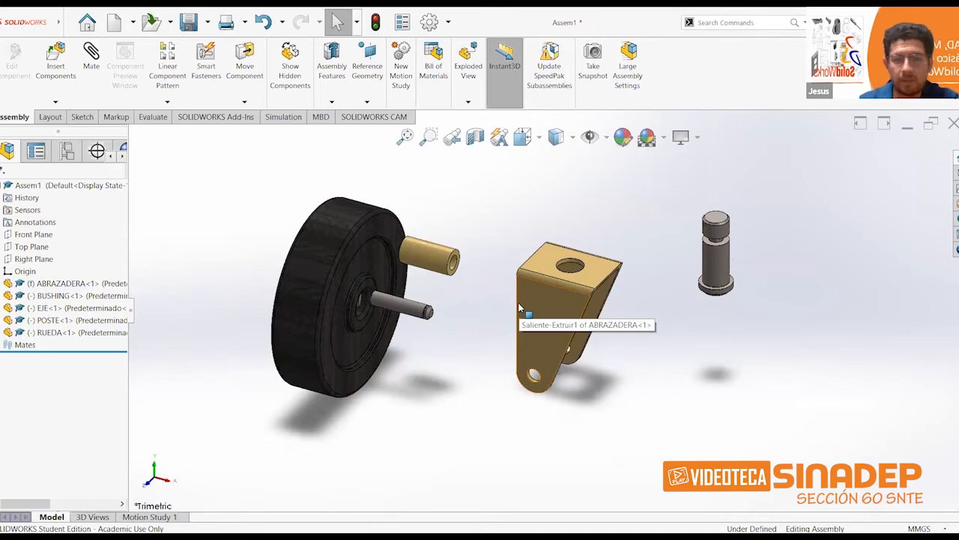
Step: Examine the standard and mechanical mate types available for the assembly
click(93, 68)
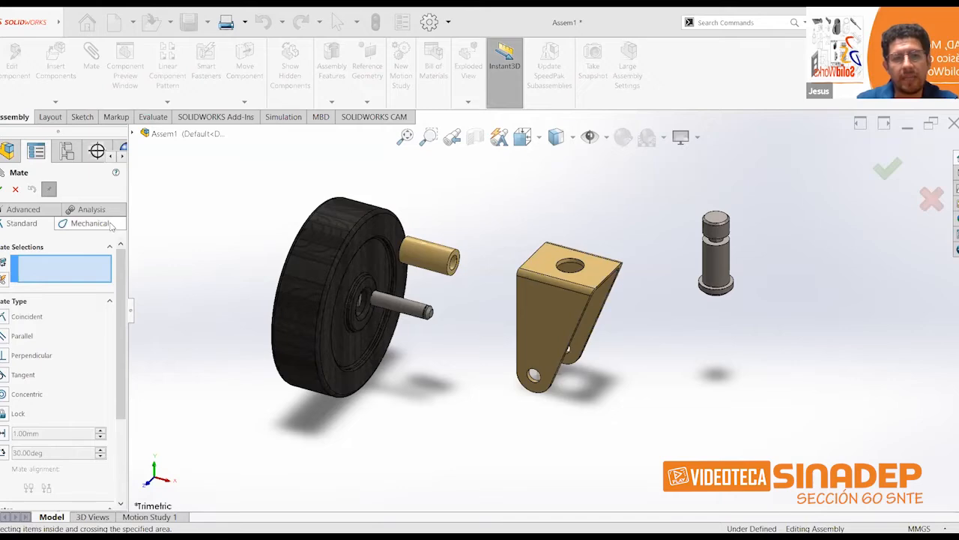
click(90, 223)
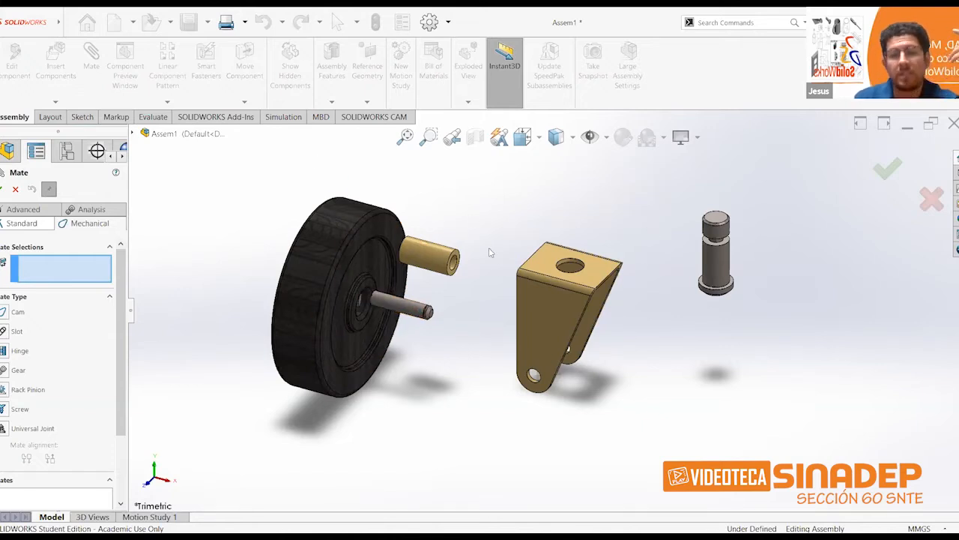
Step: Measure the diameter of the EJE's cylindrical shaft
scroll(552, 307, down, 3)
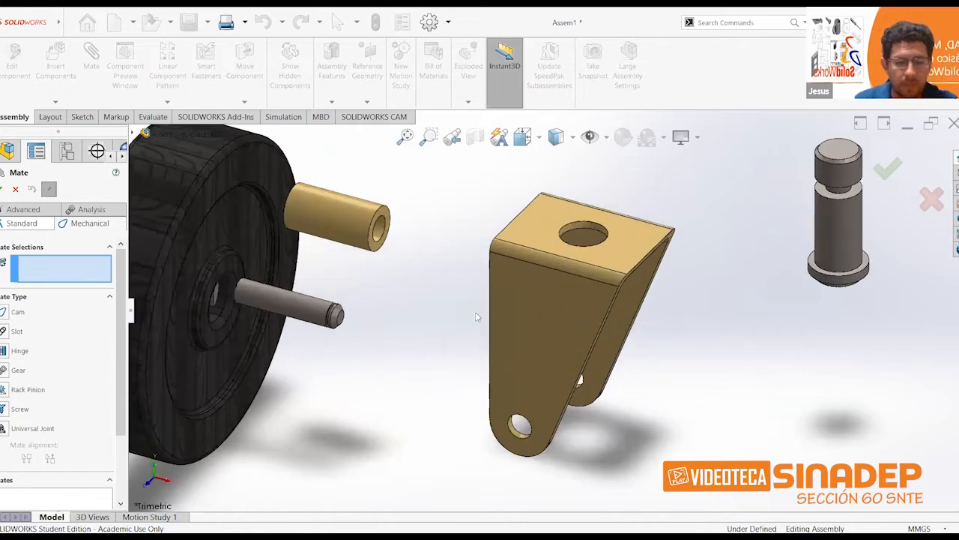
ctrl+middle_drag(476, 315, 516, 290)
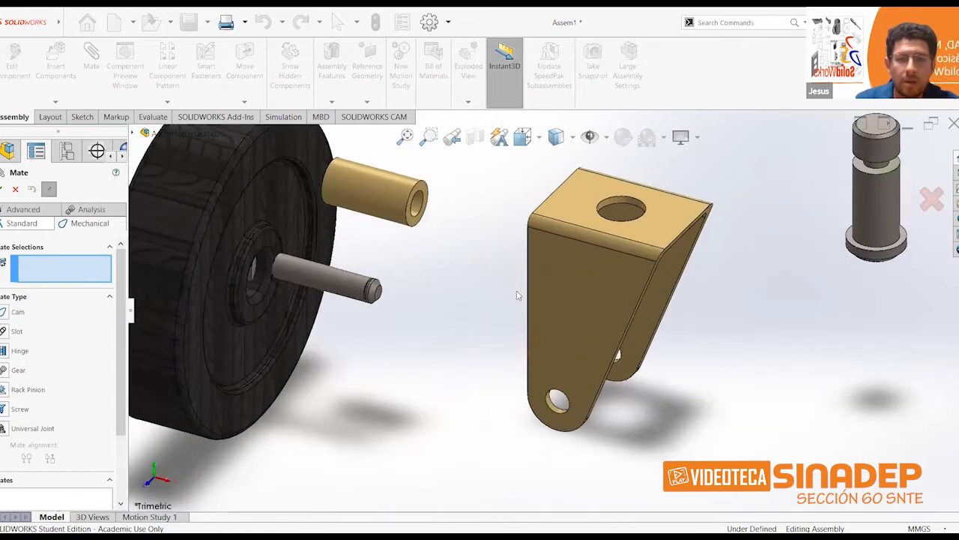
click(153, 118)
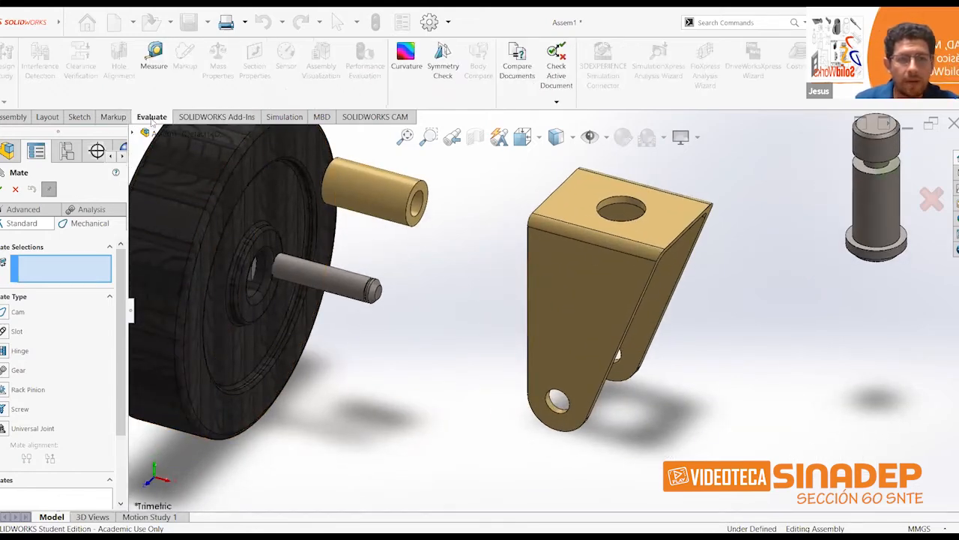
click(153, 66)
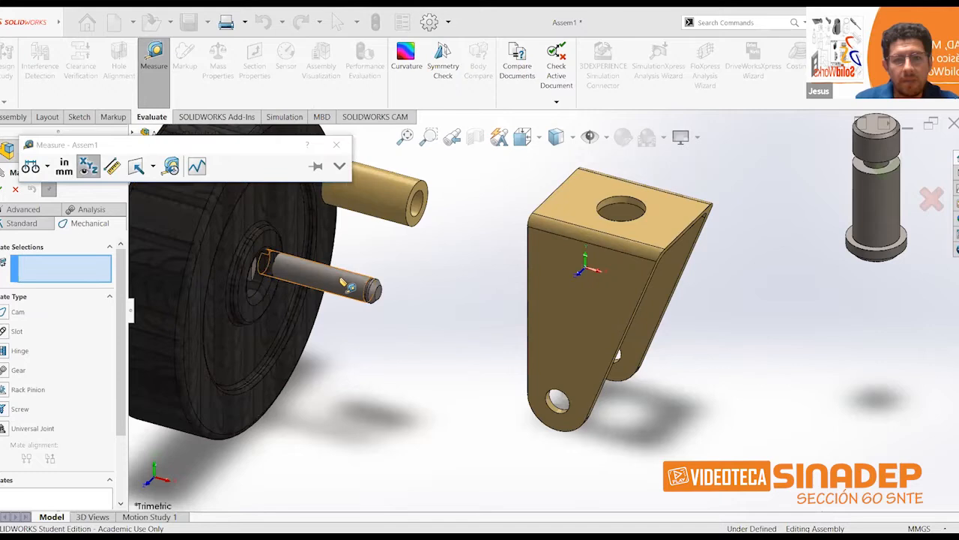
click(347, 284)
drag(400, 171, 429, 190)
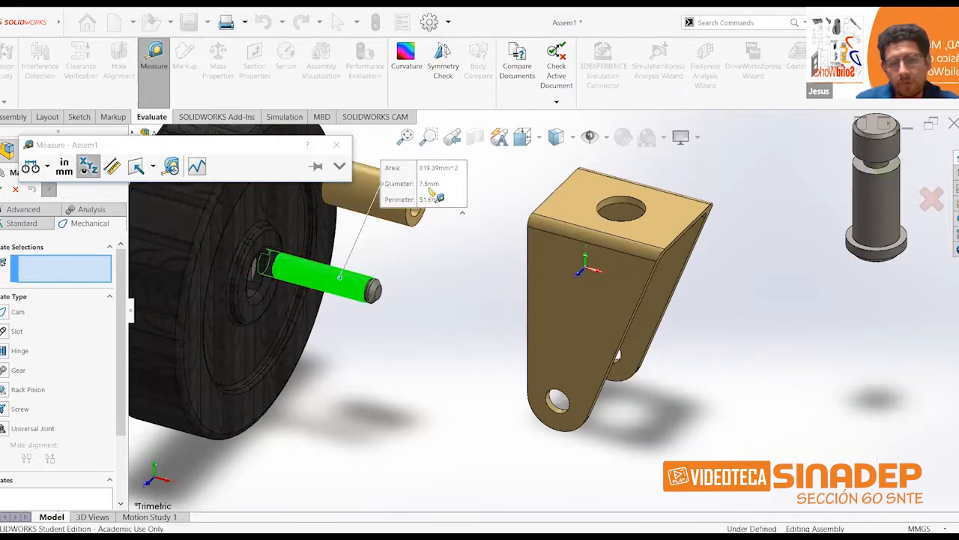
key(Escape)
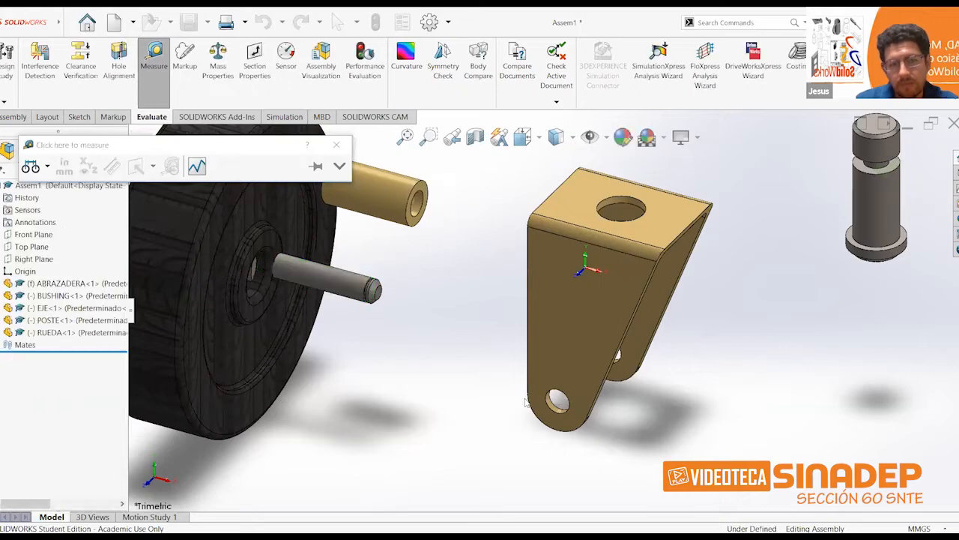
Step: Measure the diameter of the lower hole in the ABRAZADERA's front leg
click(554, 402)
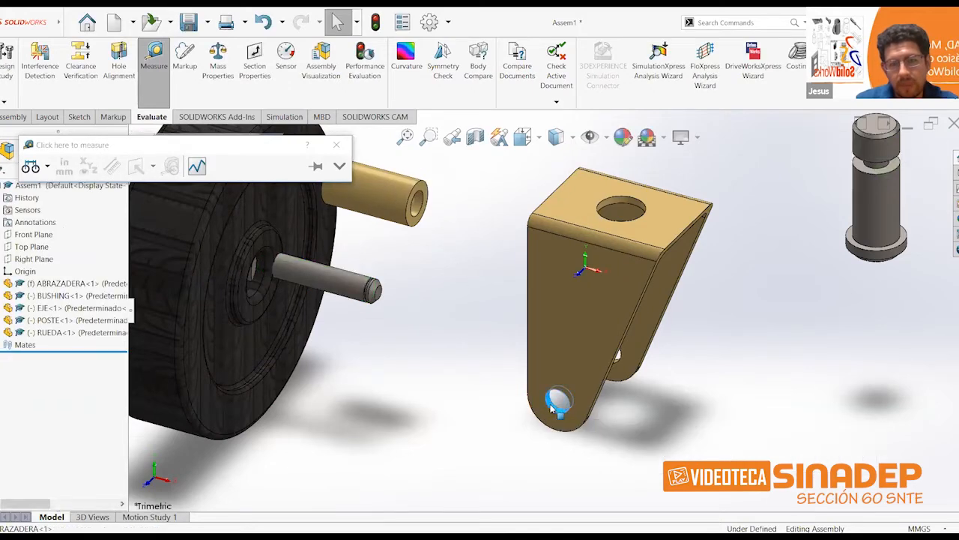
click(336, 144)
click(153, 60)
click(558, 401)
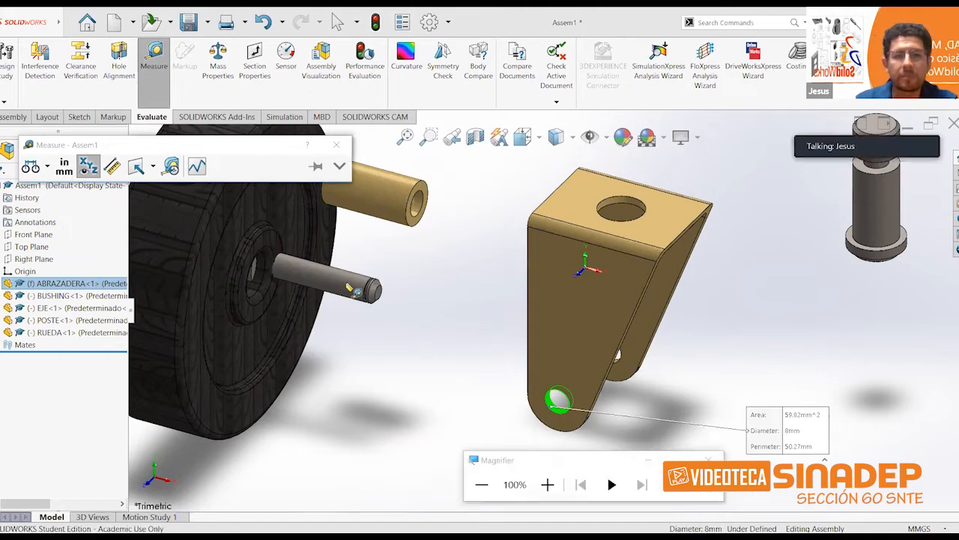
key(Escape)
Step: Move the EJE closer to the ABRAZADERA and mate its shaft face concentric with the bracket's lower hole
drag(366, 291, 480, 295)
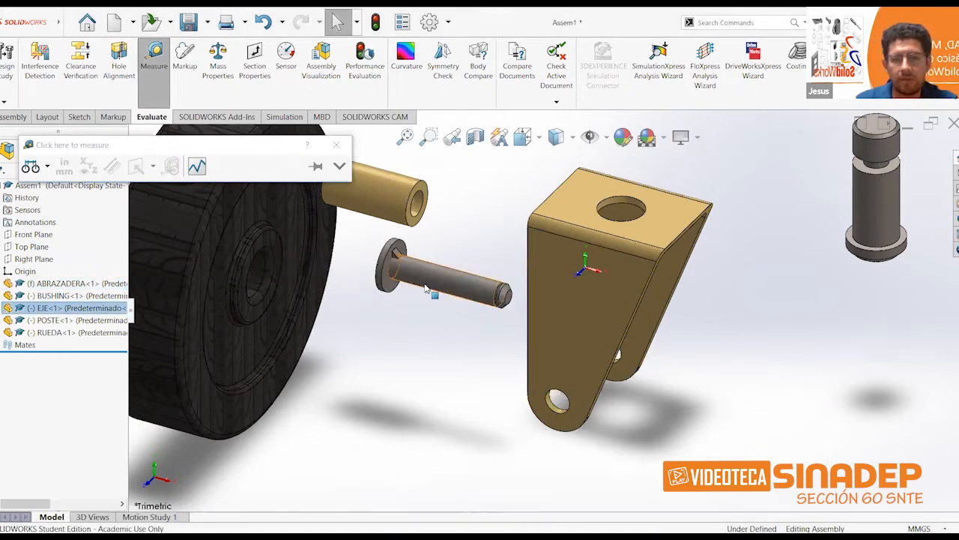
click(15, 117)
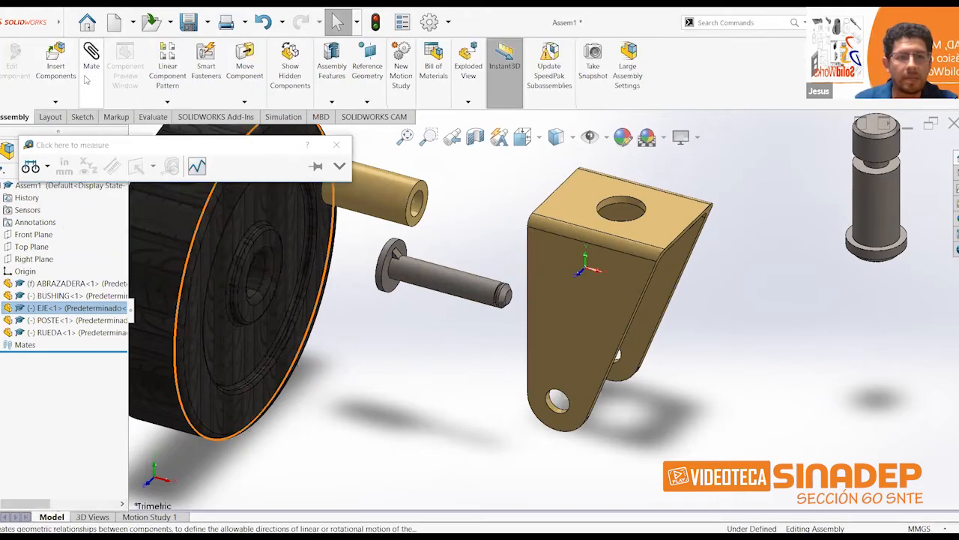
click(91, 75)
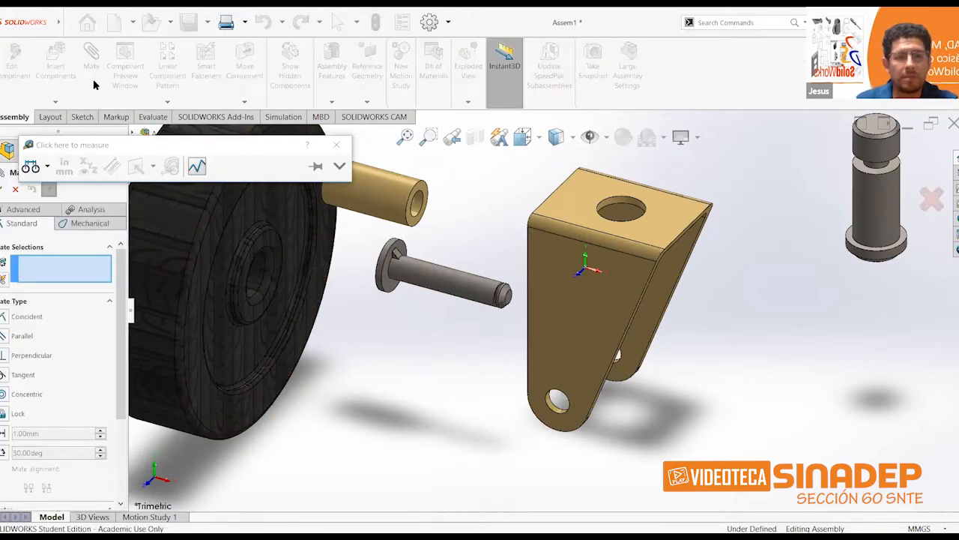
click(472, 291)
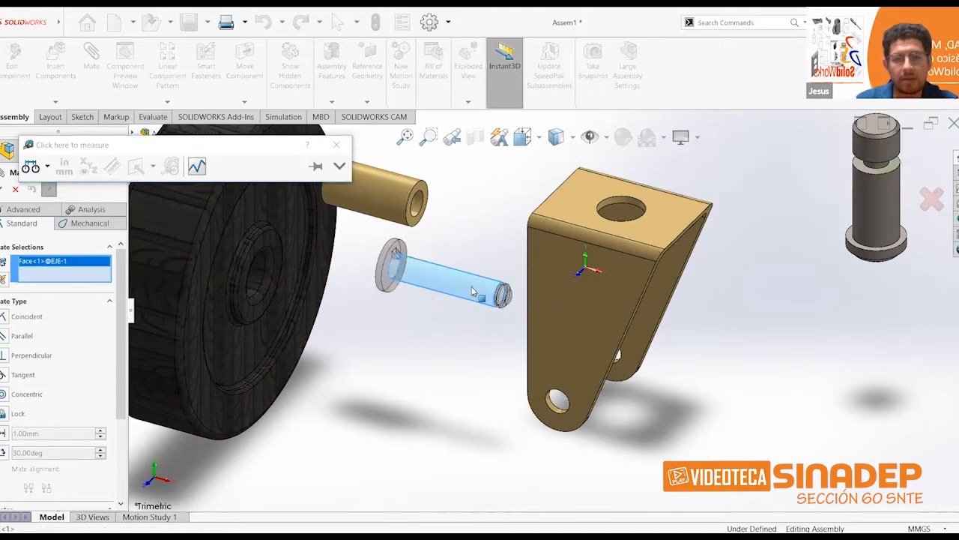
click(5, 395)
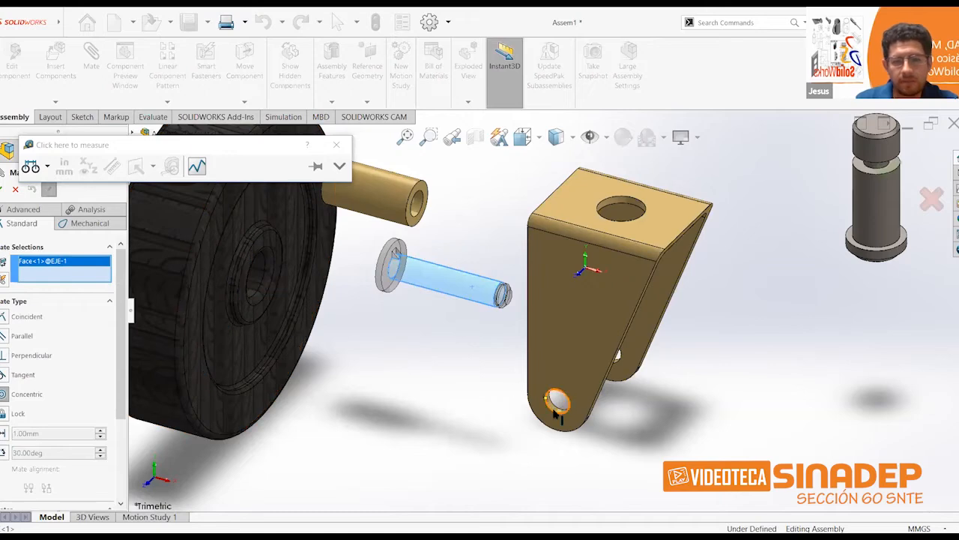
scroll(556, 405, down, 5)
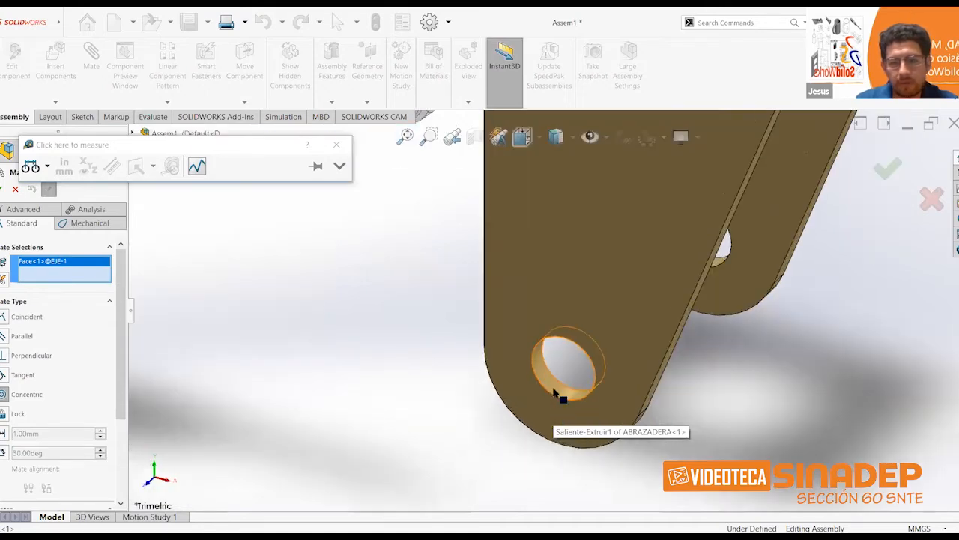
click(545, 364)
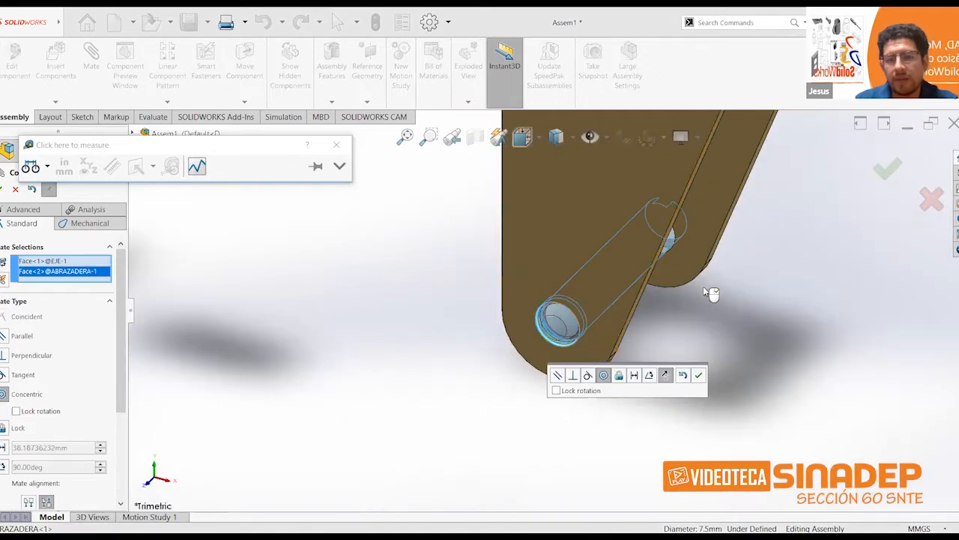
scroll(704, 293, up, 2)
middle_drag(717, 295, 677, 342)
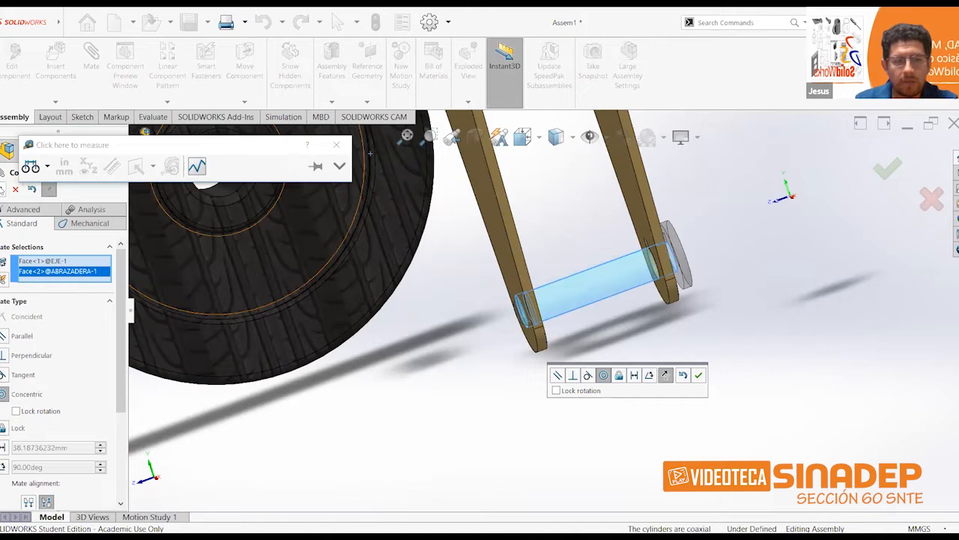
click(3, 189)
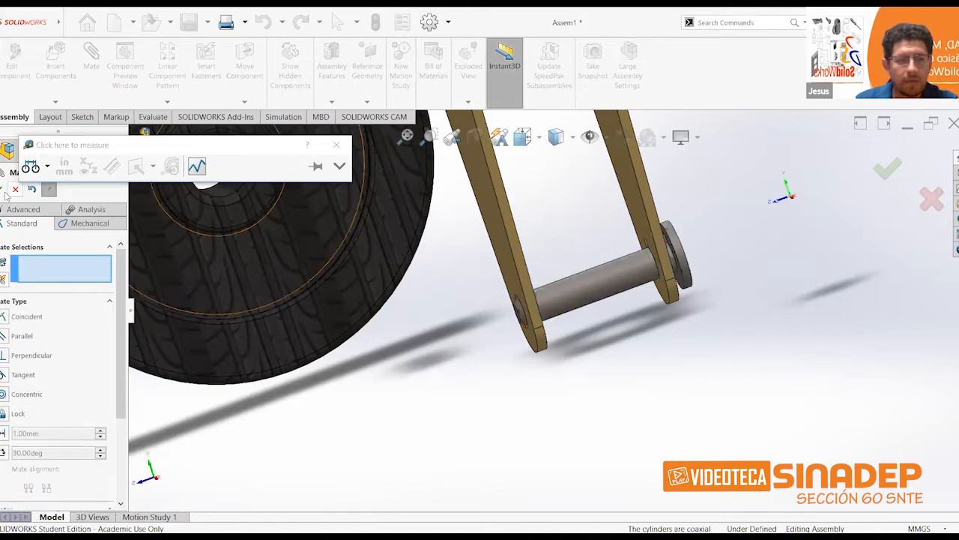
key(Escape)
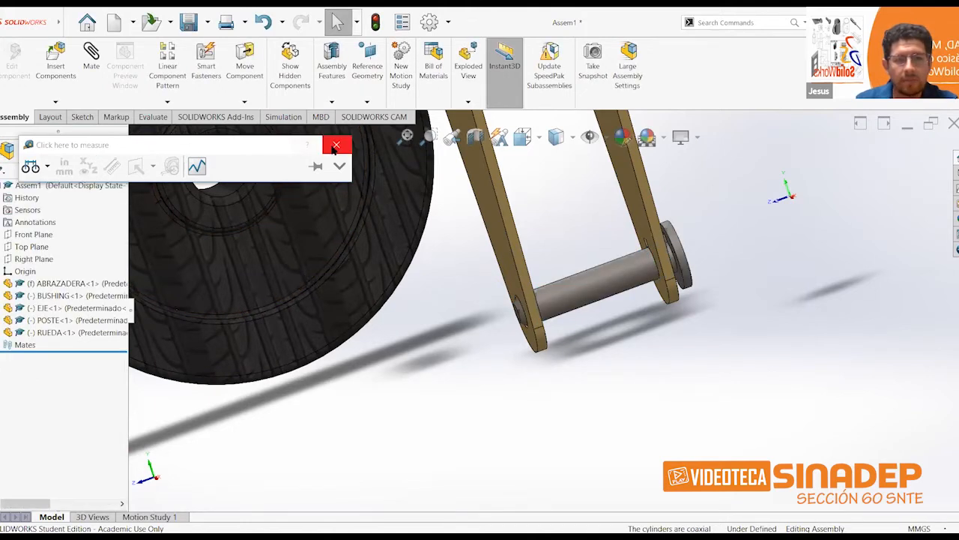
Step: Test the EJE's remaining freedom of movement and examine its rib against the slot in the ABRAZADERA hole
mouse_move(610, 270)
mouse_down()
mouse_move(562, 283)
mouse_move(655, 261)
mouse_move(604, 264)
mouse_move(664, 259)
mouse_move(615, 274)
mouse_up()
mouse_move(615, 274)
middle_down()
mouse_move(628, 282)
mouse_move(630, 244)
mouse_move(621, 283)
middle_up()
drag(622, 282, 603, 290)
key(Escape)
scroll(570, 283, down, 6)
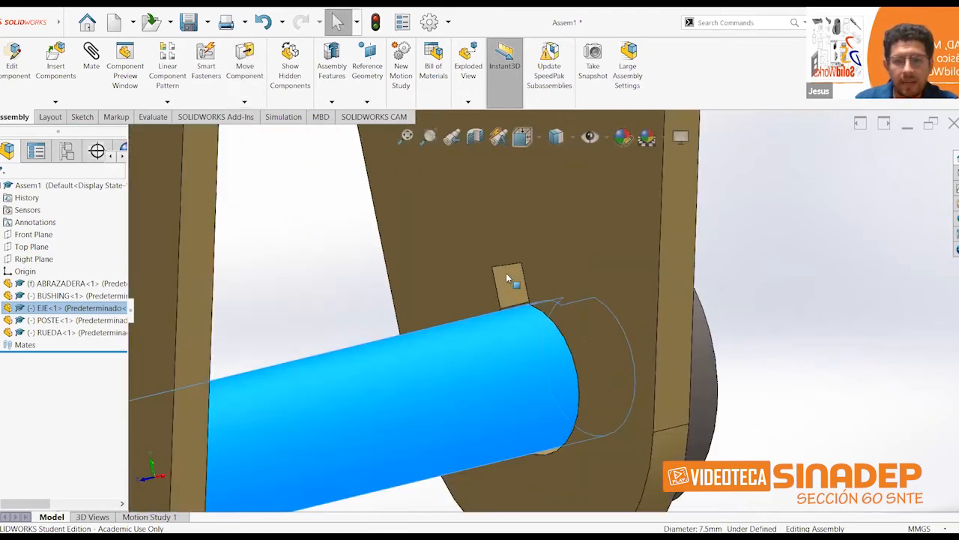
scroll(698, 272, up, 3)
middle_drag(698, 272, 656, 279)
scroll(656, 285, down, 5)
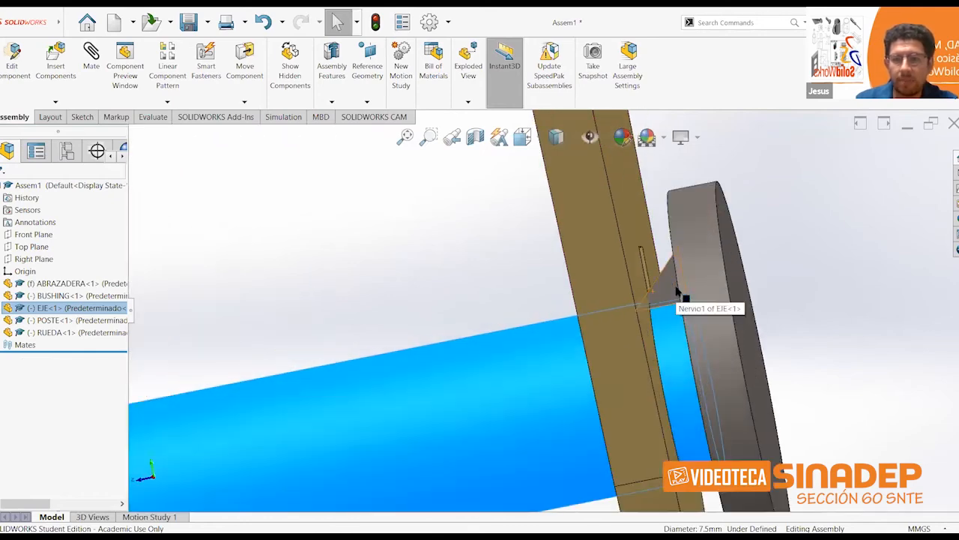
mouse_move(633, 291)
middle_down()
mouse_move(655, 290)
mouse_move(635, 290)
middle_up()
scroll(637, 294, up, 3)
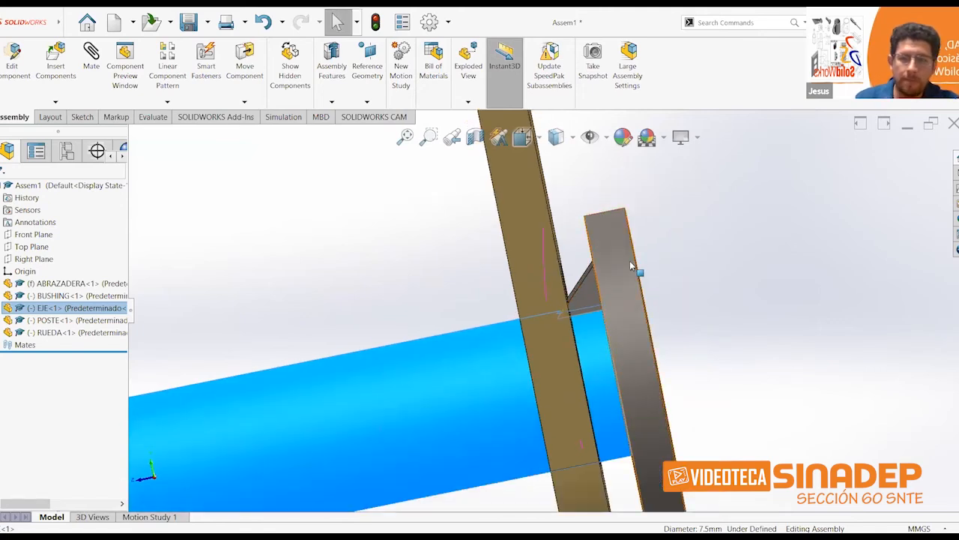
scroll(610, 274, up, 2)
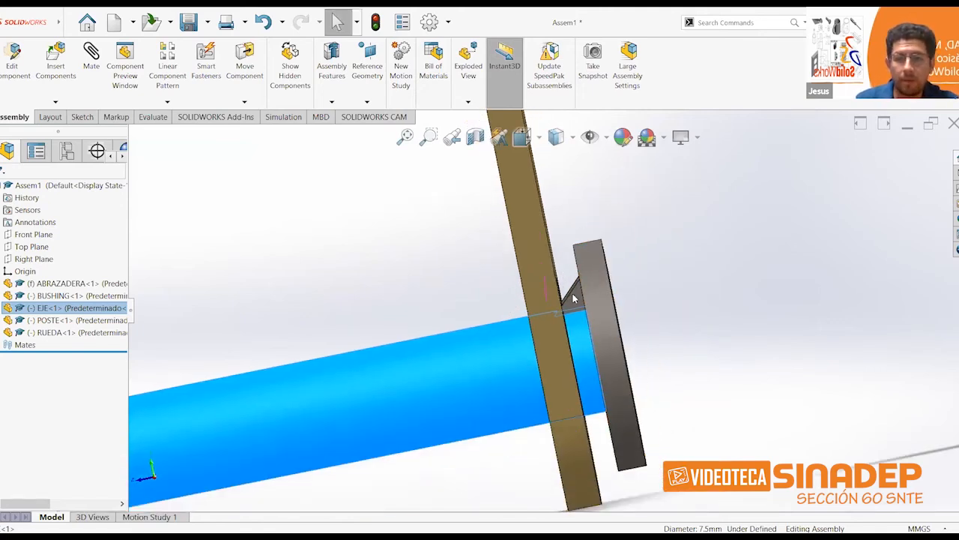
Step: Mate the side face of the EJE's rib coincident with the side face of the slot in the ABRAZADERA hole
click(92, 82)
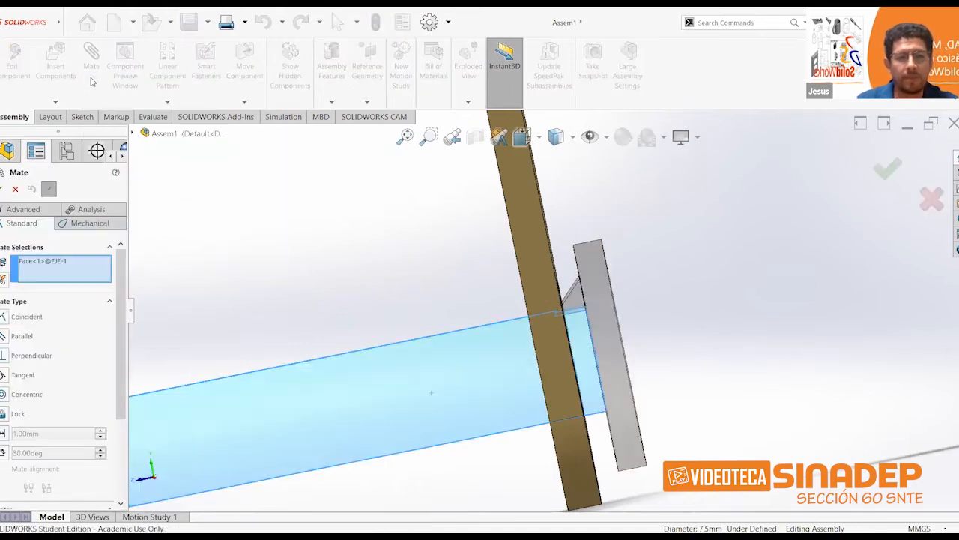
click(575, 302)
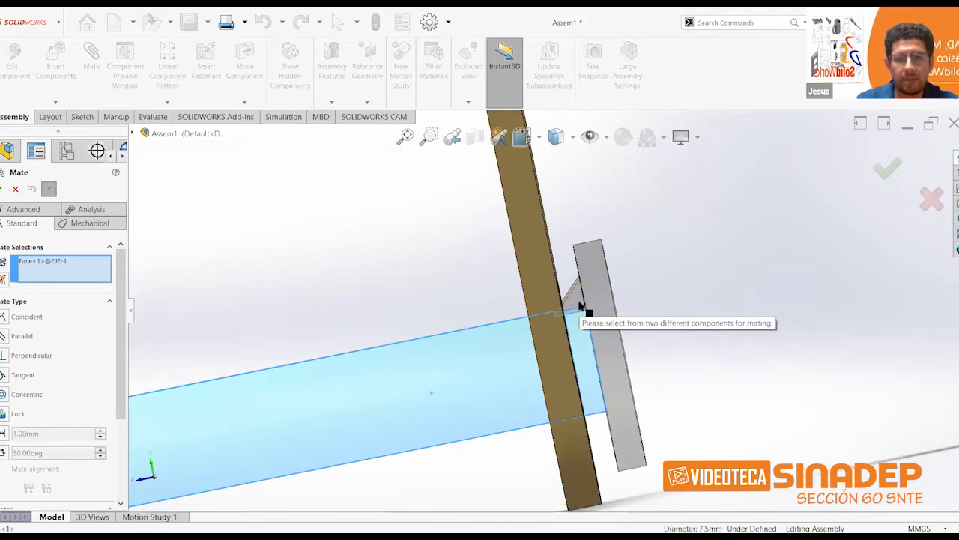
key(Escape)
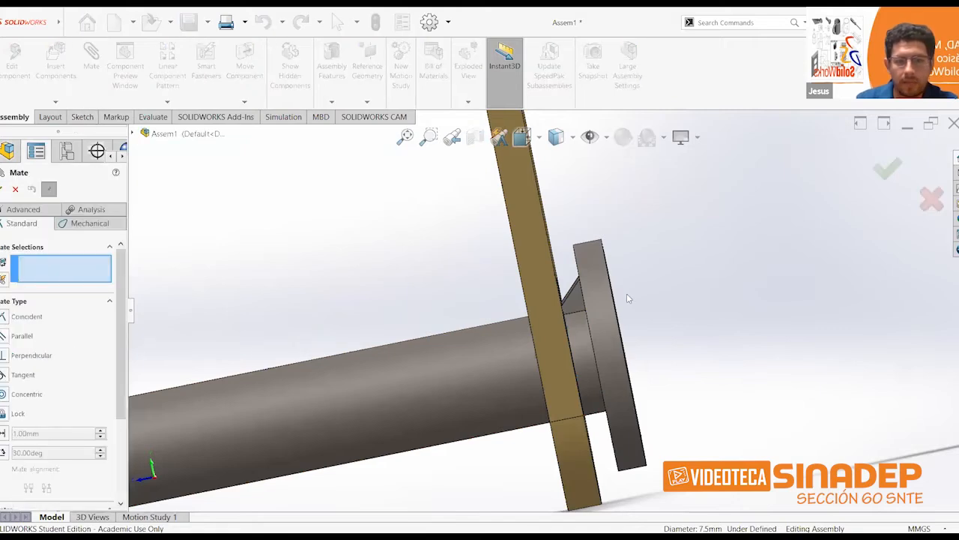
click(574, 304)
middle_drag(456, 264, 200, 312)
scroll(199, 312, up, 4)
mouse_move(323, 298)
middle_down()
mouse_move(253, 327)
mouse_move(300, 299)
mouse_move(326, 308)
middle_up()
scroll(322, 309, down, 8)
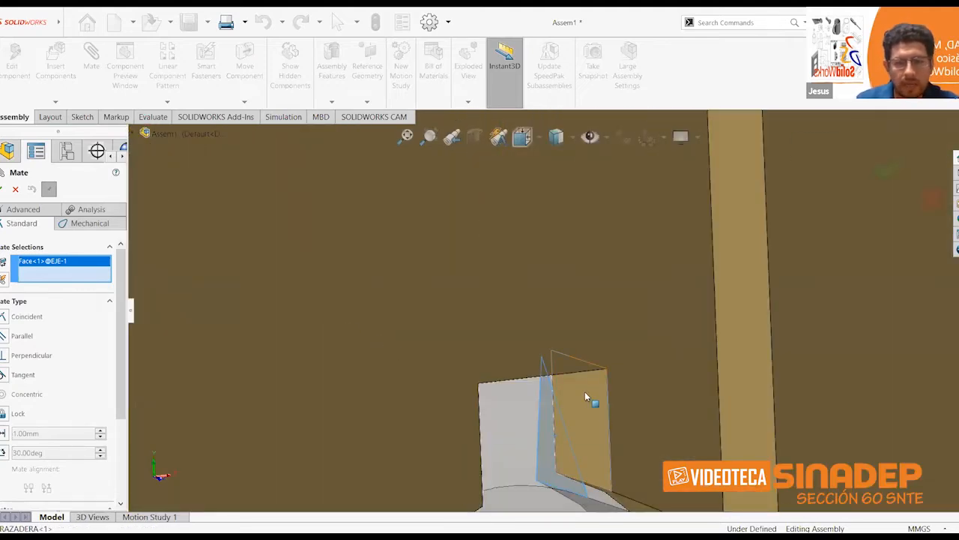
click(586, 396)
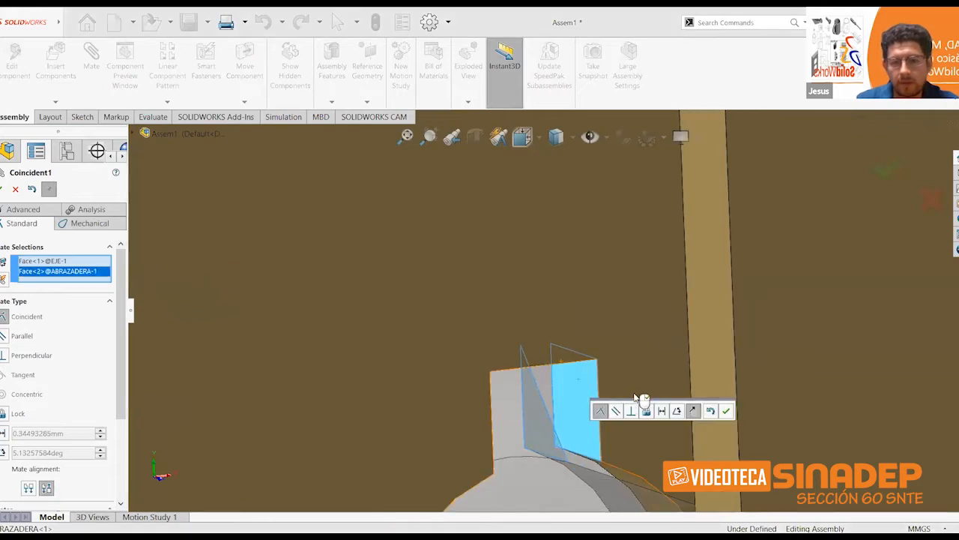
click(727, 411)
Step: Examine how the EJE's rib and head line up with the ABRAZADERA's slot and leg from several angles
scroll(591, 338, down, 5)
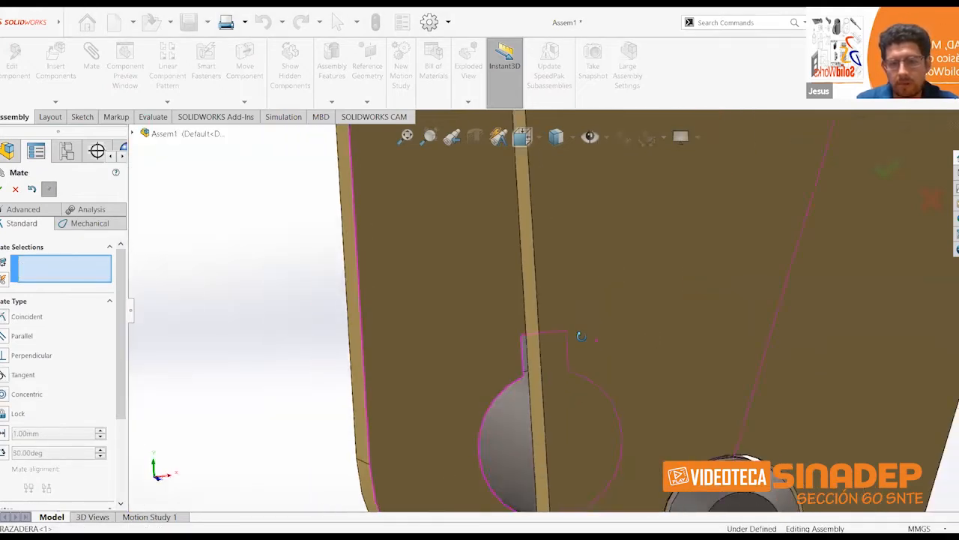
scroll(583, 341, up, 5)
middle_drag(617, 325, 746, 341)
scroll(744, 321, up, 3)
scroll(759, 327, down, 6)
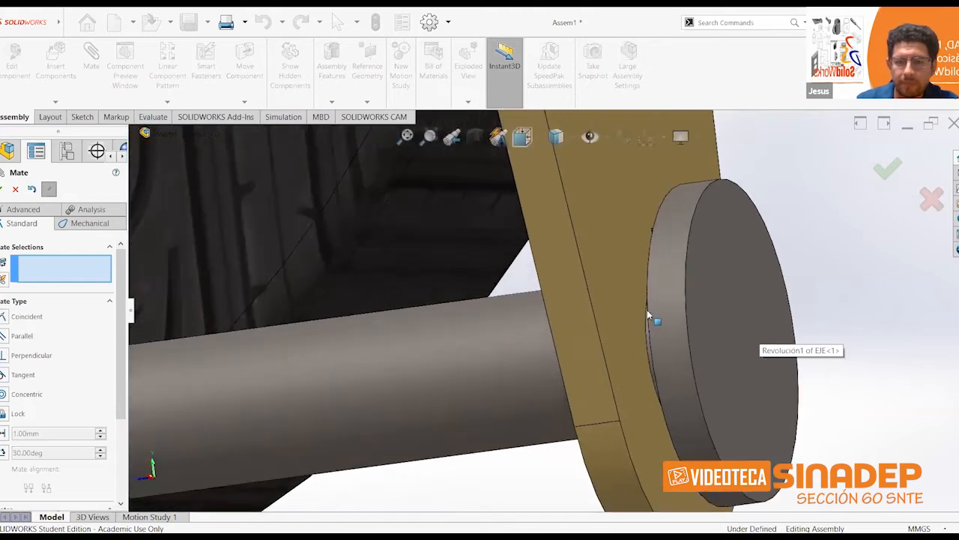
mouse_move(657, 310)
middle_down()
mouse_move(666, 310)
mouse_move(663, 299)
middle_up()
drag(663, 299, 665, 320)
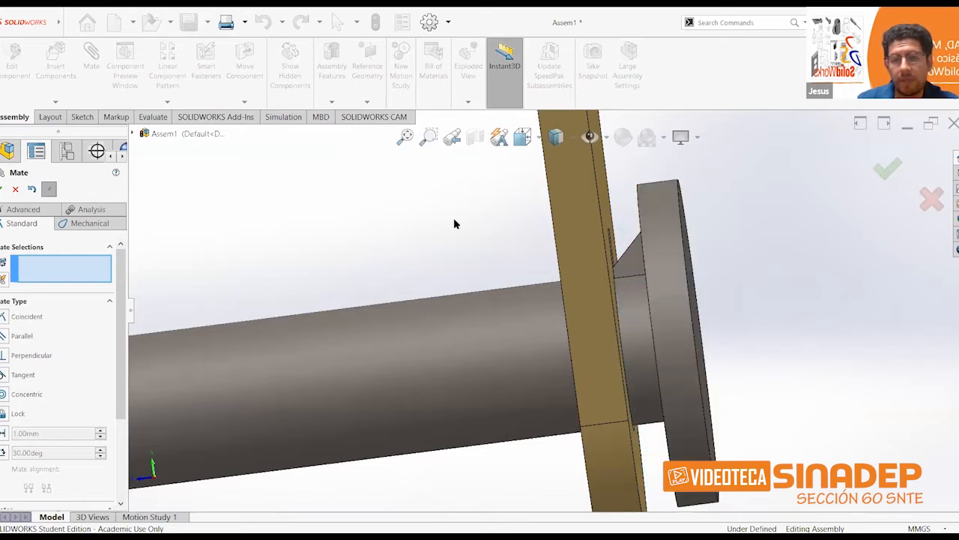
scroll(453, 218, up, 2)
scroll(407, 233, up, 2)
middle_drag(407, 234, 417, 233)
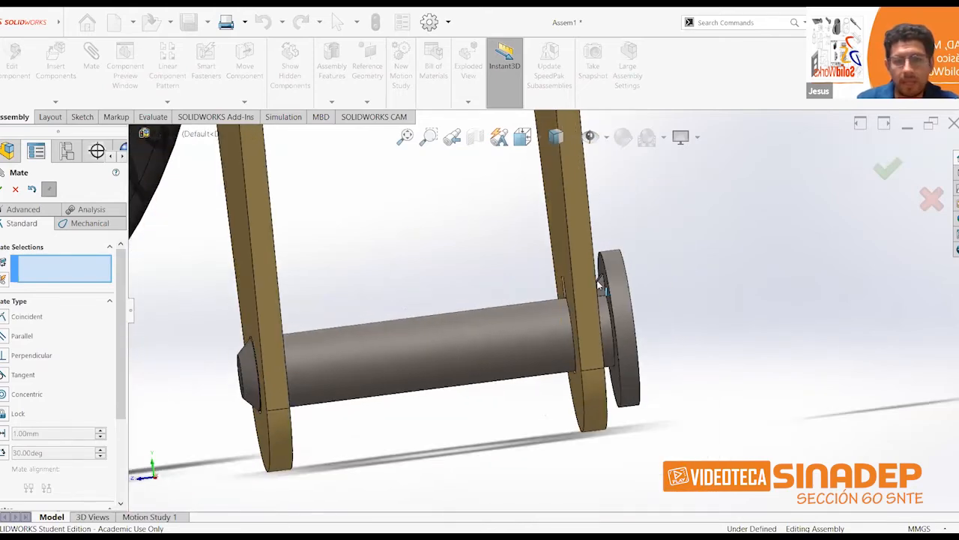
Step: Mate the inner face of the EJE's head coincident with the outer face of the ABRAZADERA leg
scroll(598, 285, down, 1)
scroll(598, 284, down, 1)
click(599, 288)
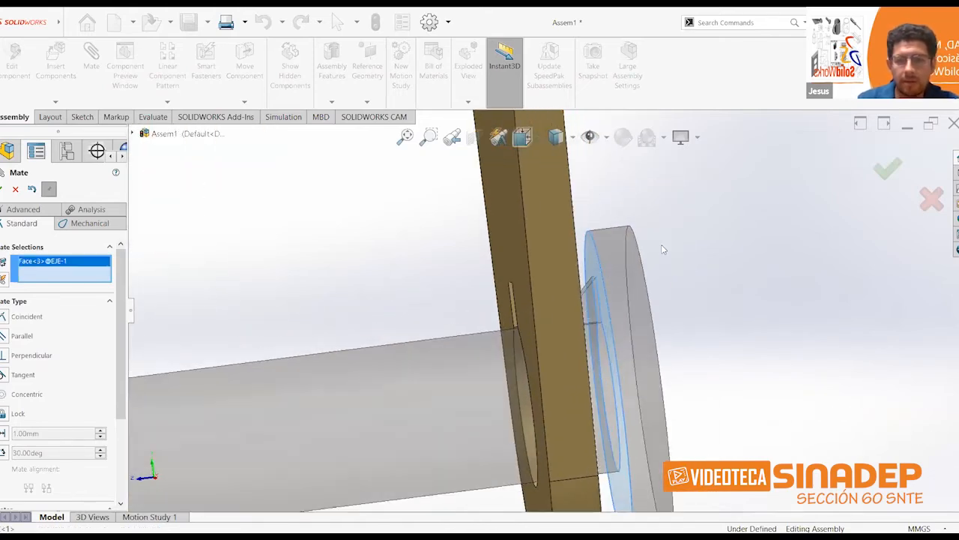
scroll(640, 241, down, 1)
scroll(525, 219, down, 2)
click(525, 219)
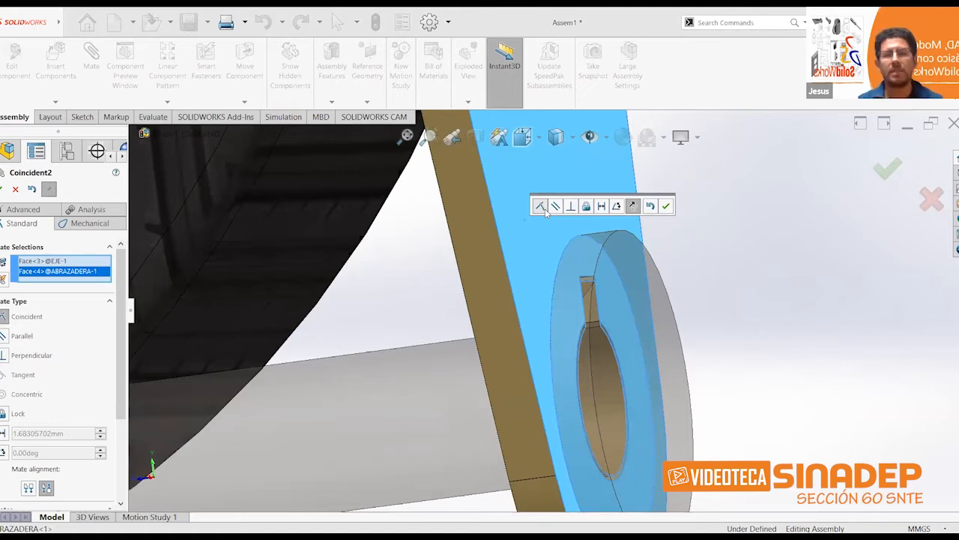
click(544, 207)
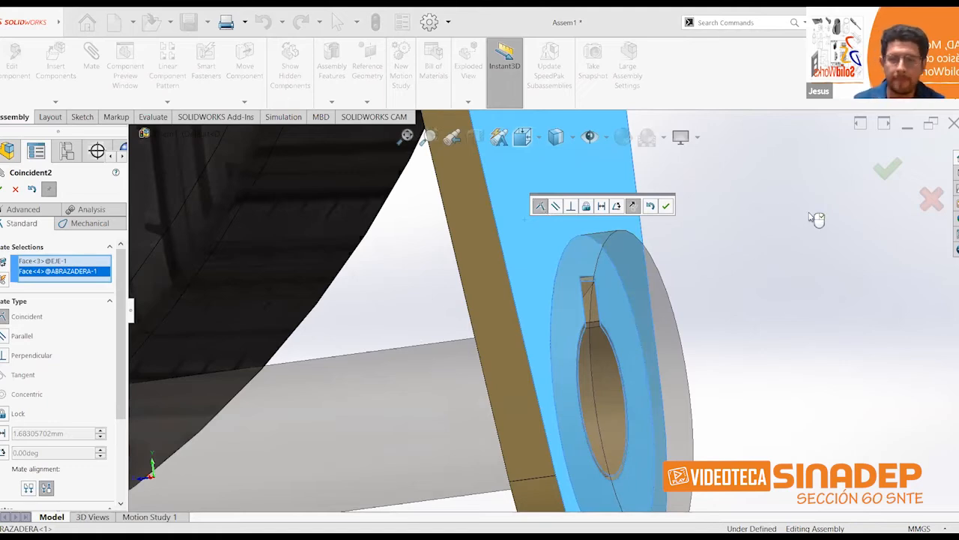
click(666, 206)
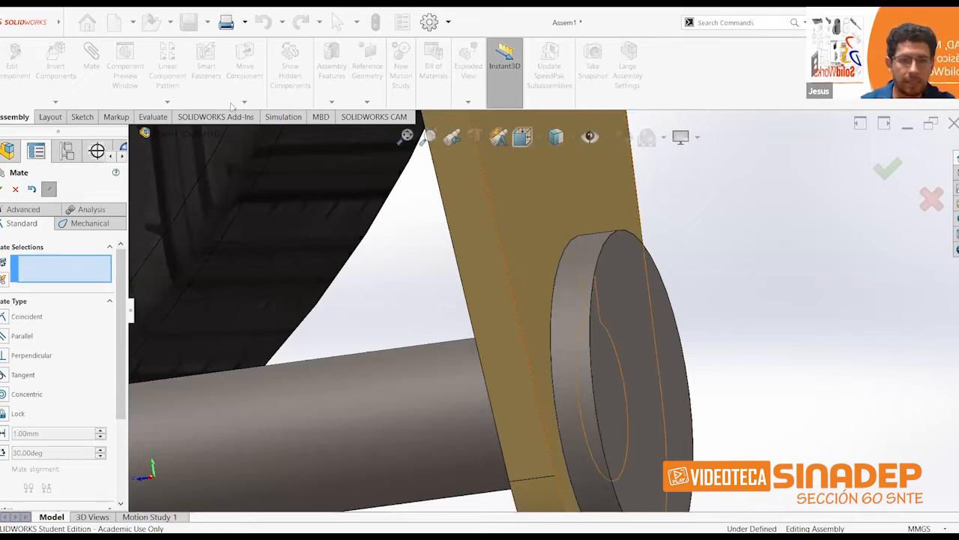
key(Escape)
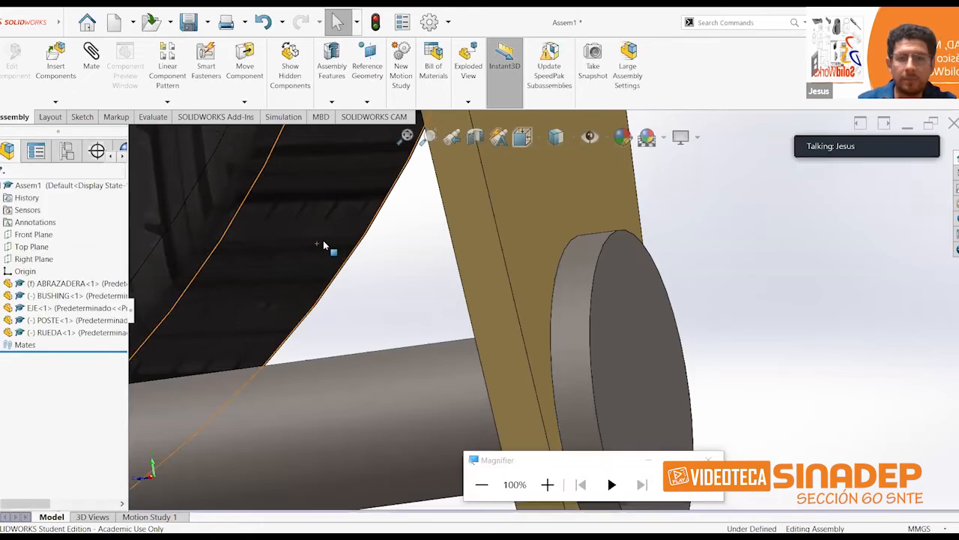
Step: Measure the outer cylindrical face of the BUSHING
scroll(327, 244, up, 5)
scroll(477, 274, up, 2)
scroll(487, 277, up, 5)
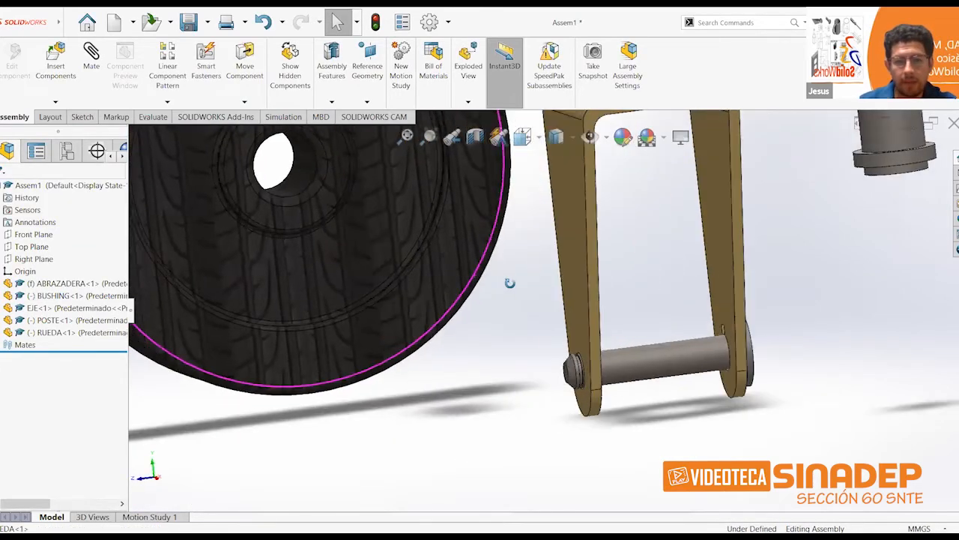
scroll(416, 246, up, 1)
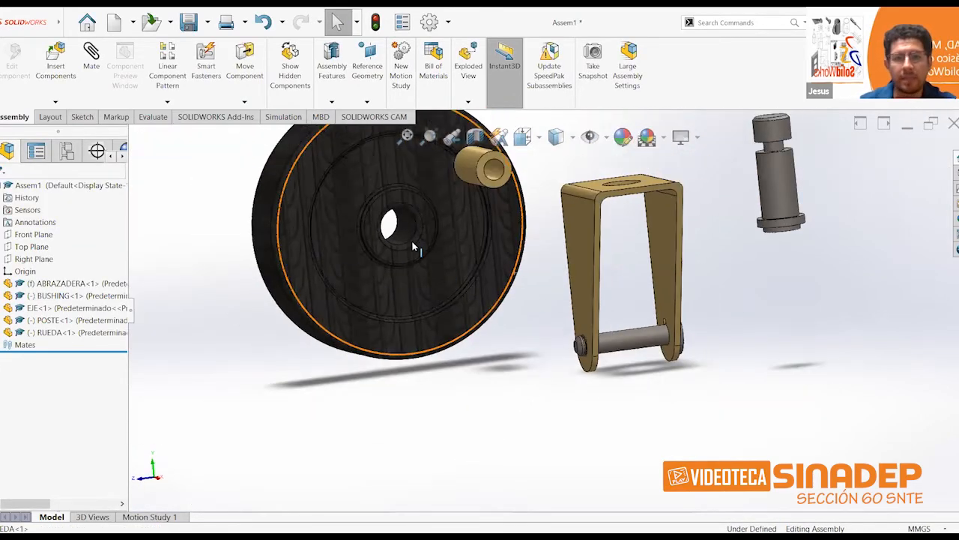
scroll(416, 243, up, 3)
scroll(421, 230, down, 1)
scroll(450, 225, down, 6)
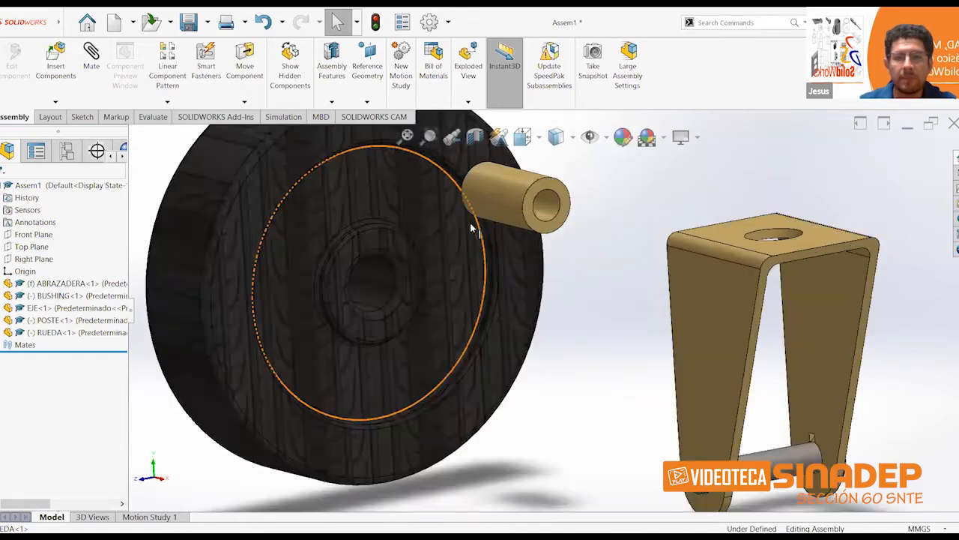
ctrl+middle_drag(513, 210, 514, 215)
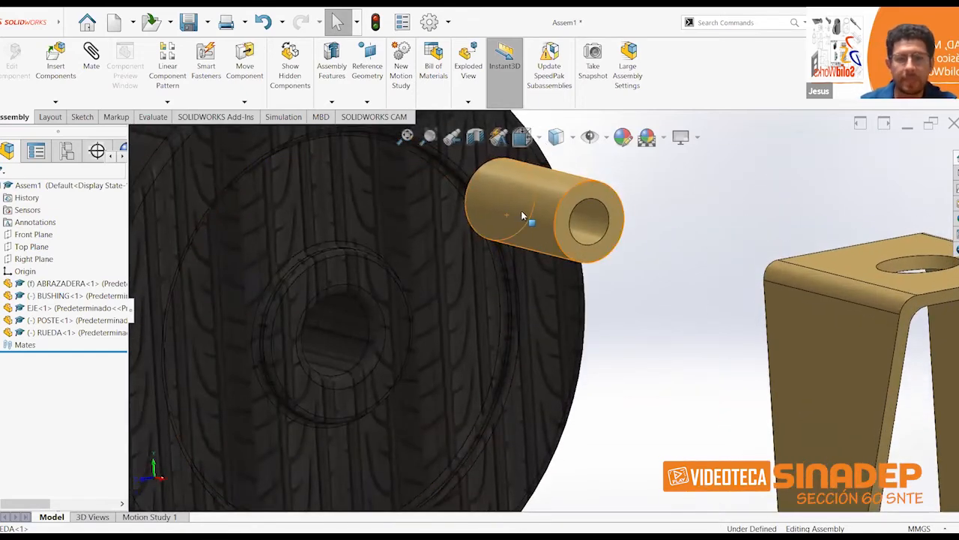
click(523, 216)
click(690, 250)
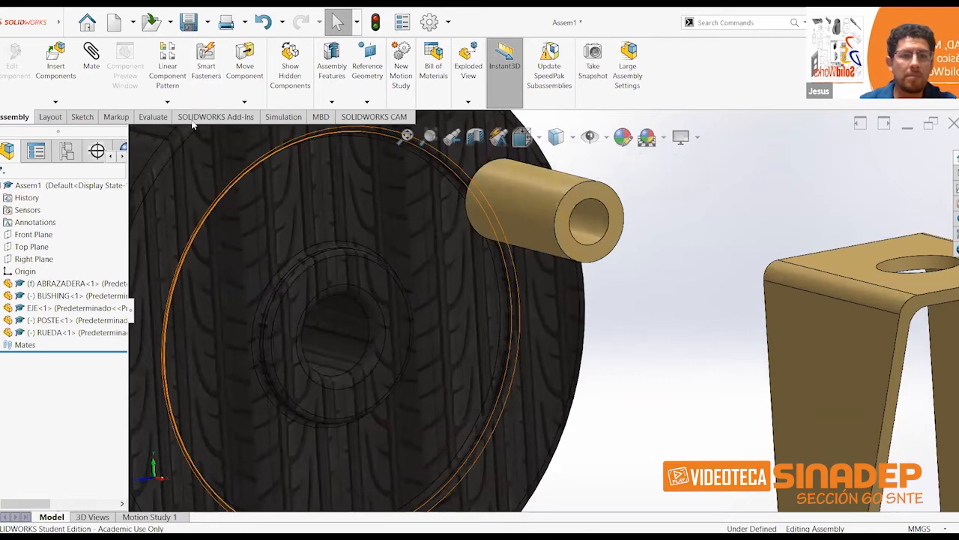
click(153, 117)
click(152, 78)
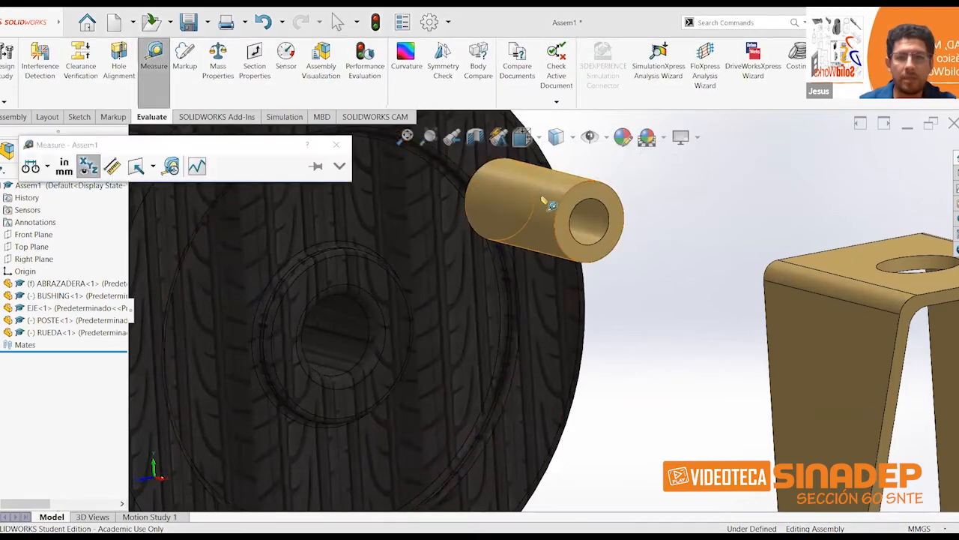
click(549, 203)
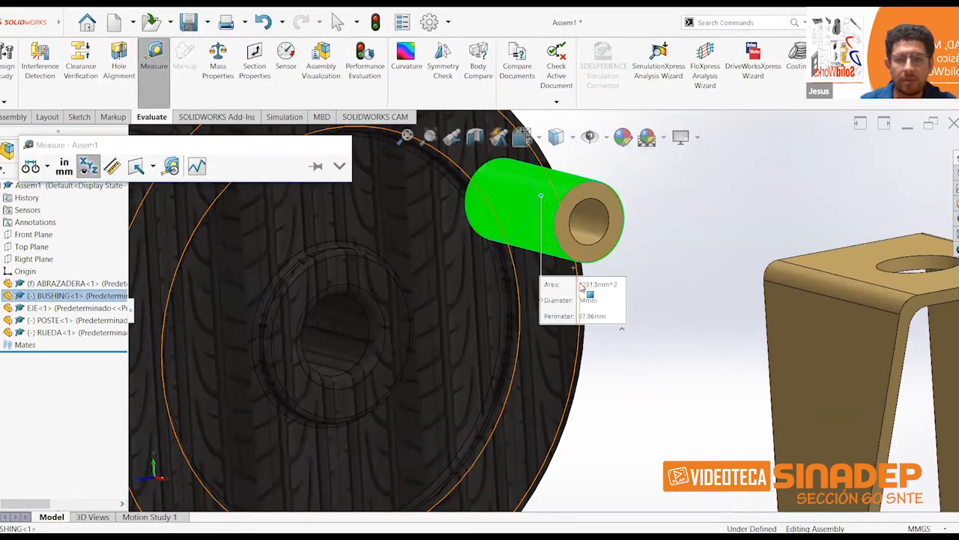
key(Escape)
Step: Measure the cylindrical face of the RUEDA's centre hole
click(154, 61)
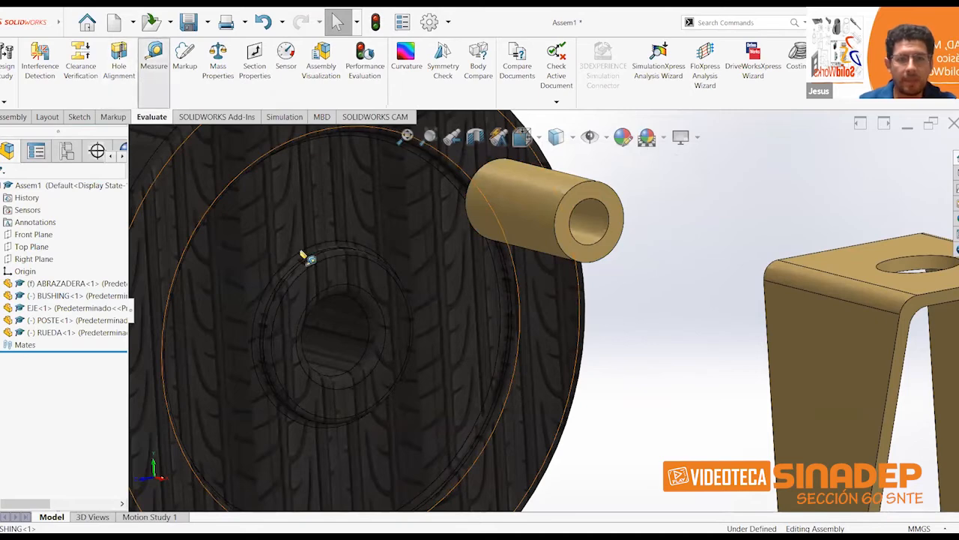
click(357, 321)
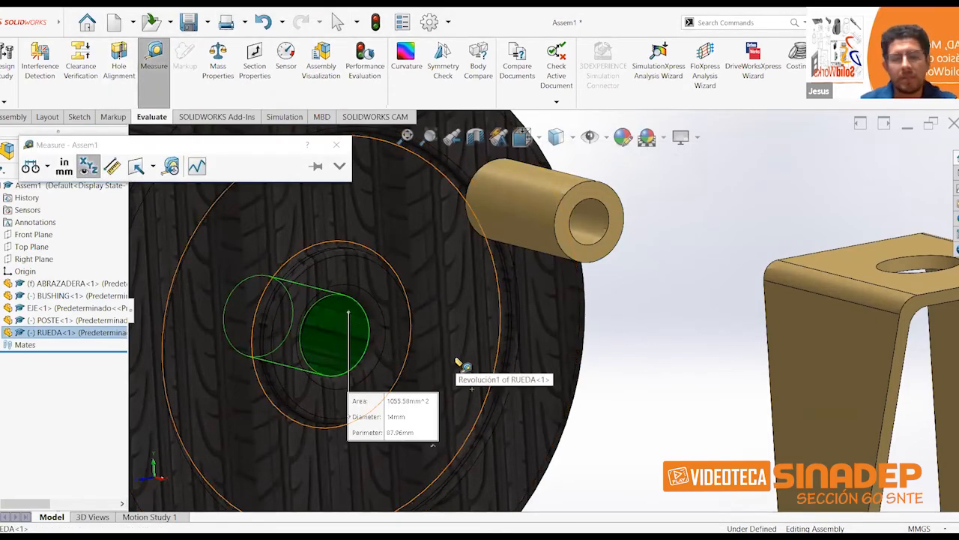
key(Escape)
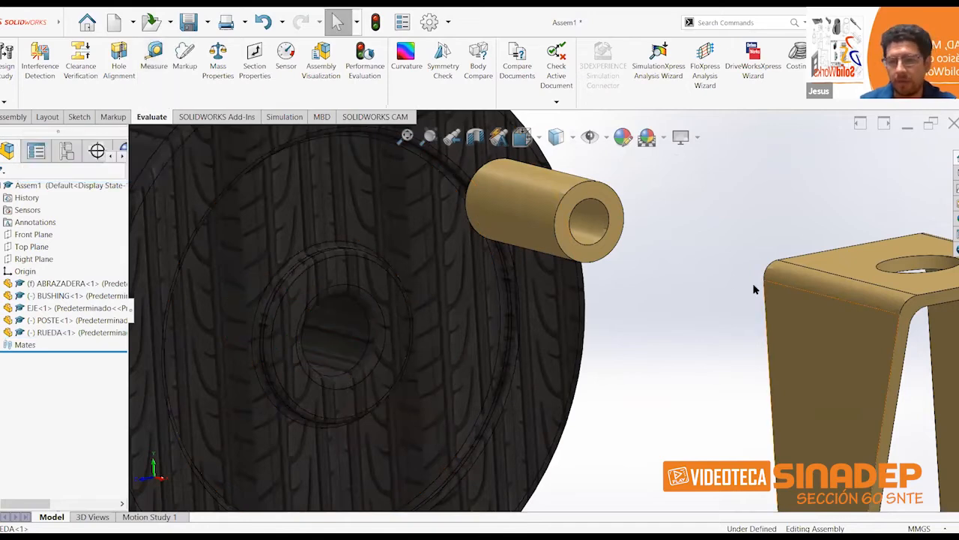
Step: Test whether the EJE can still be moved and examine its rib in the ABRAZADERA's slot
scroll(650, 239, up, 3)
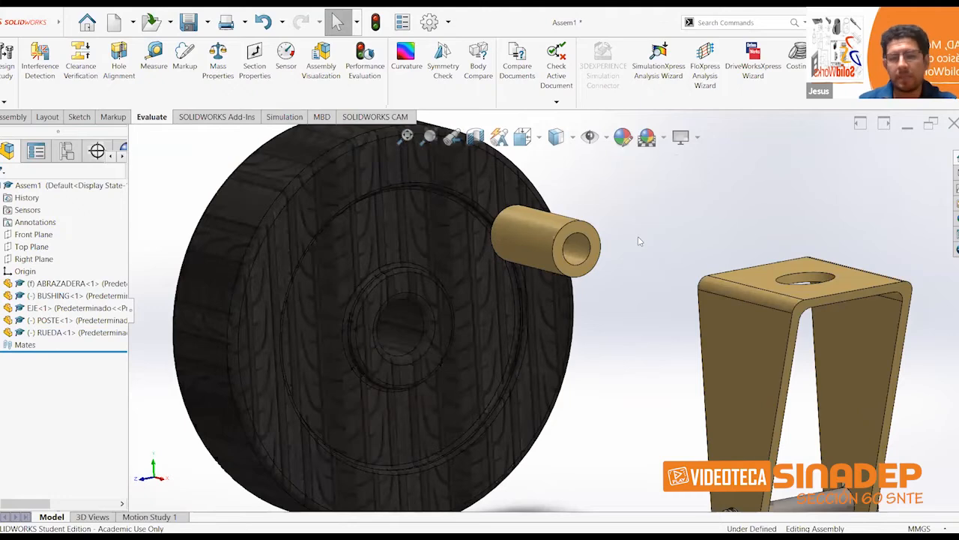
scroll(638, 236, up, 1)
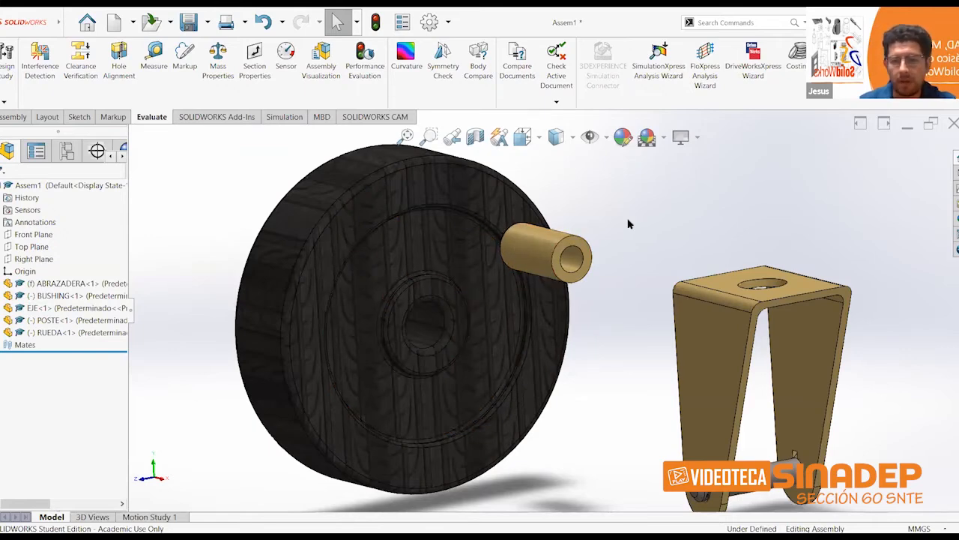
scroll(629, 224, up, 1)
ctrl+middle_drag(587, 224, 479, 181)
click(619, 412)
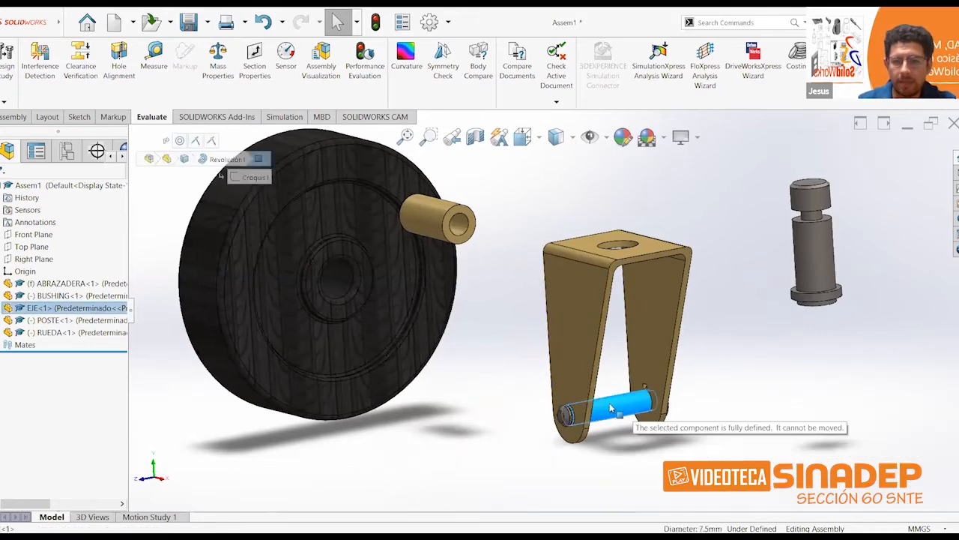
click(657, 433)
scroll(657, 433, down, 8)
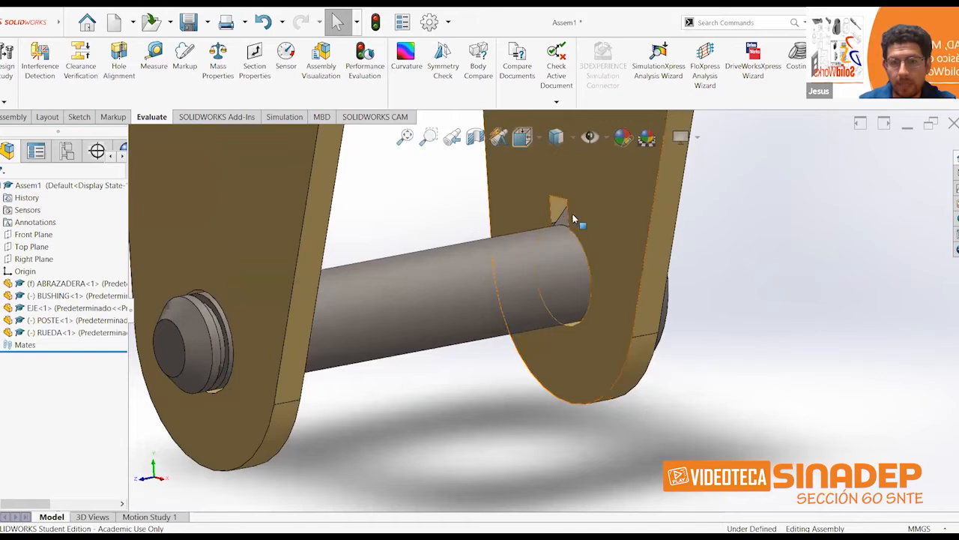
scroll(454, 278, up, 10)
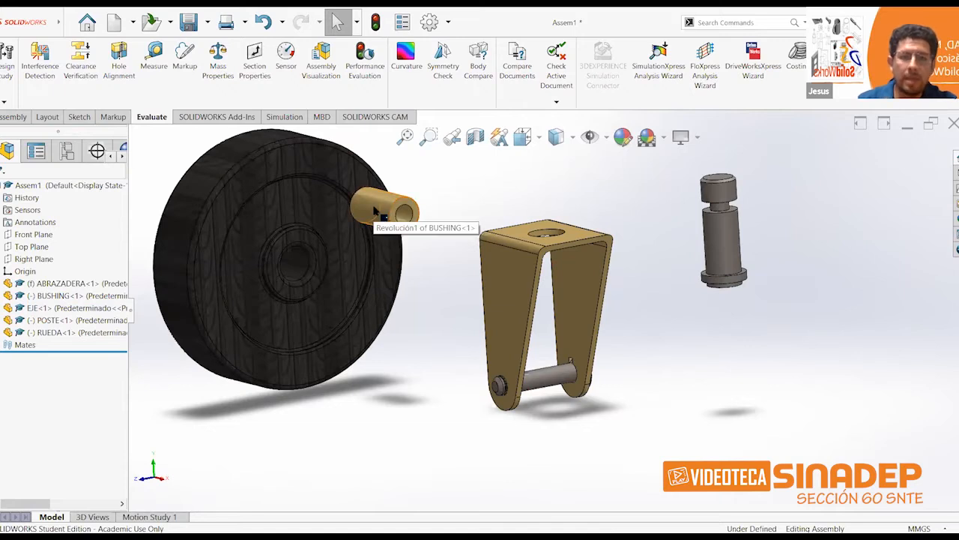
Step: Mate the BUSHING's outer cylindrical face concentric with the RUEDA's centre hole
click(375, 211)
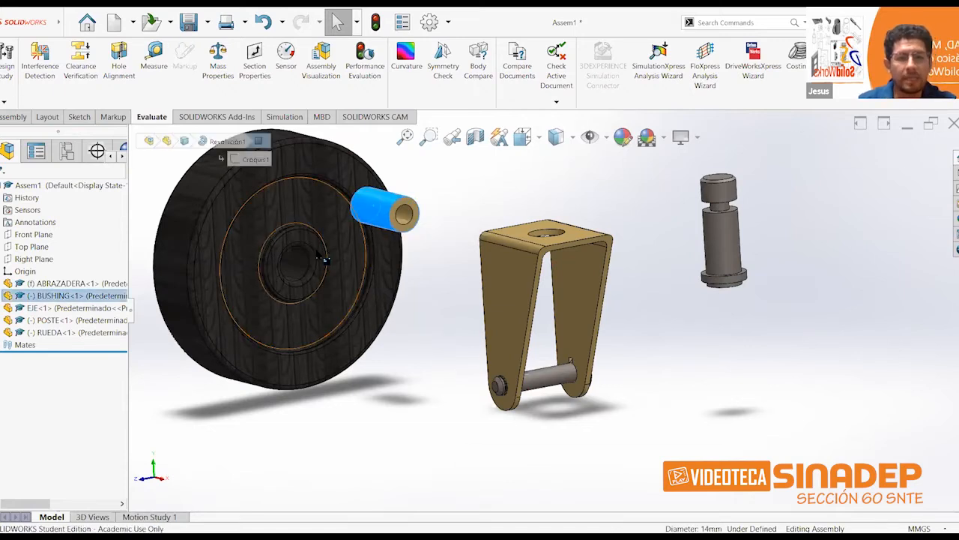
click(475, 188)
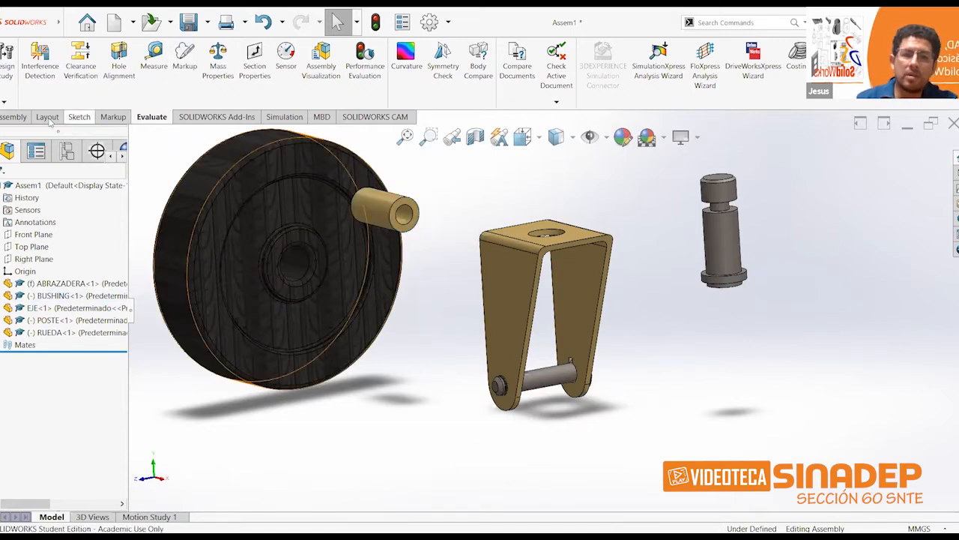
click(15, 116)
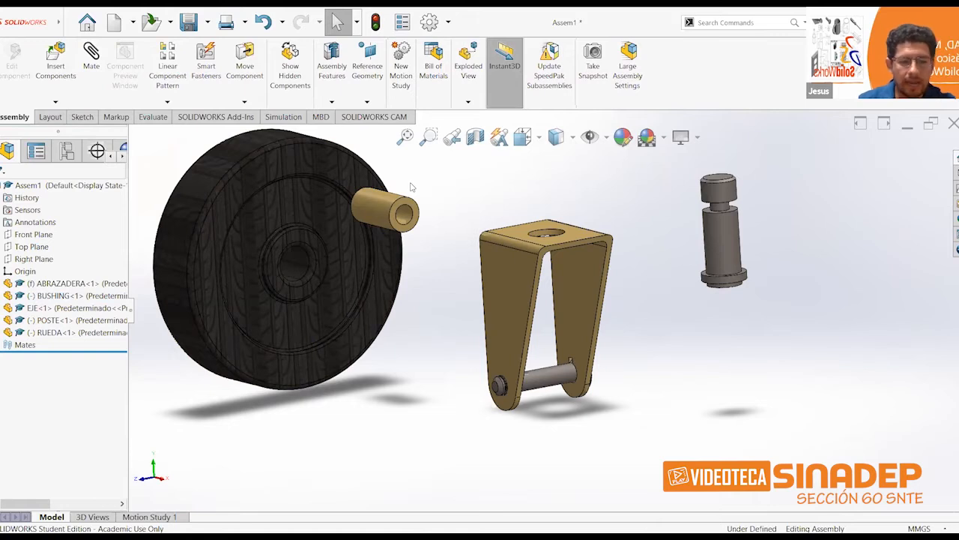
click(378, 203)
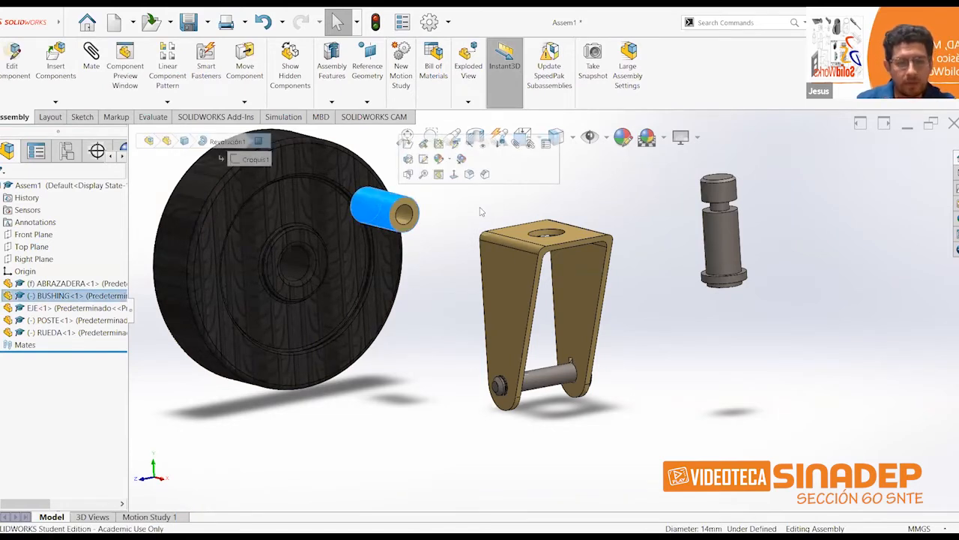
ctrl+click(303, 266)
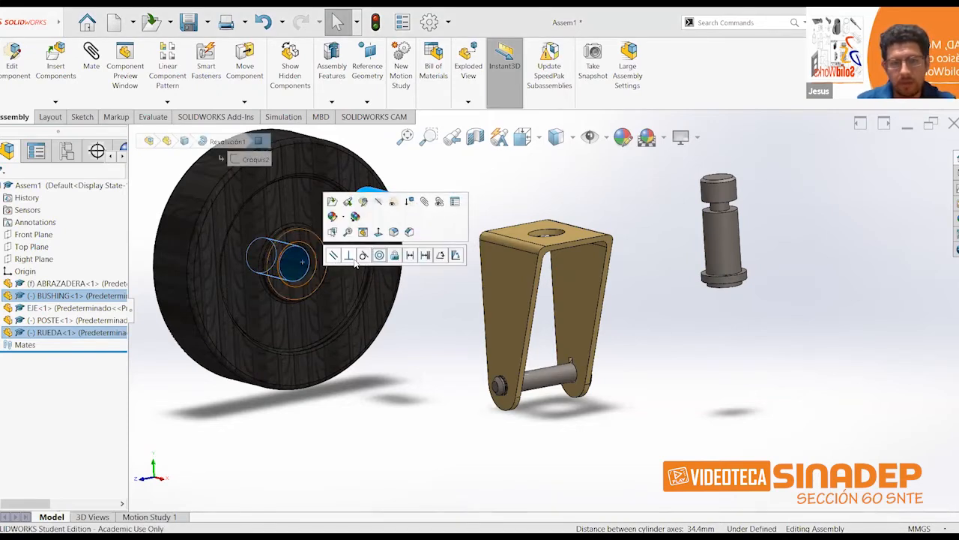
click(380, 255)
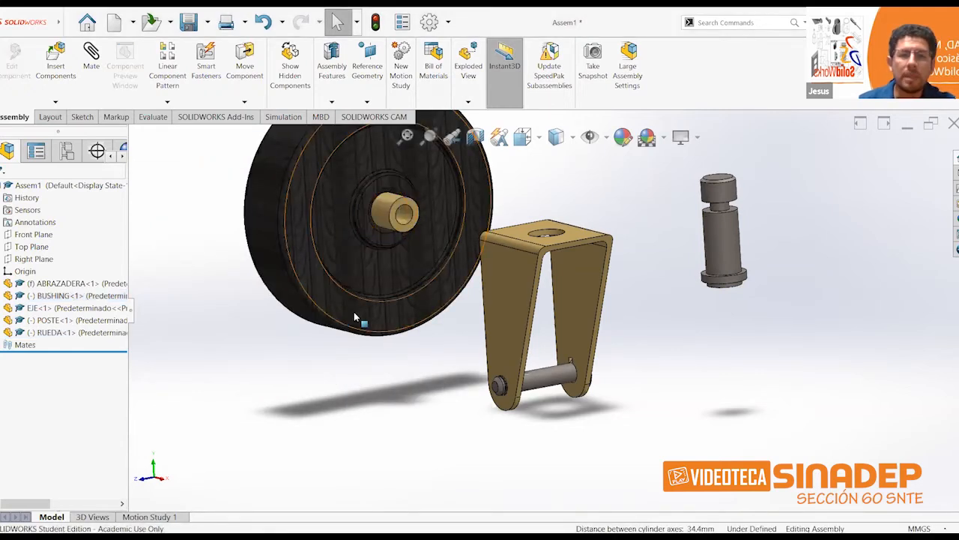
Step: Slide the BUSHING along its axis into the RUEDA's centre hole and check its position on both sides of the wheel
scroll(354, 312, down, 3)
click(433, 178)
drag(424, 180, 354, 169)
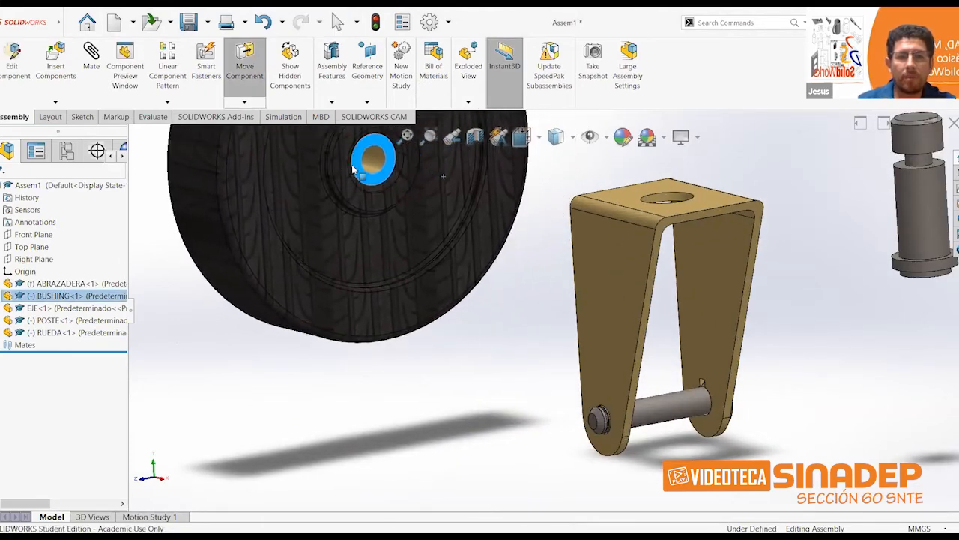
middle_drag(257, 270, 369, 261)
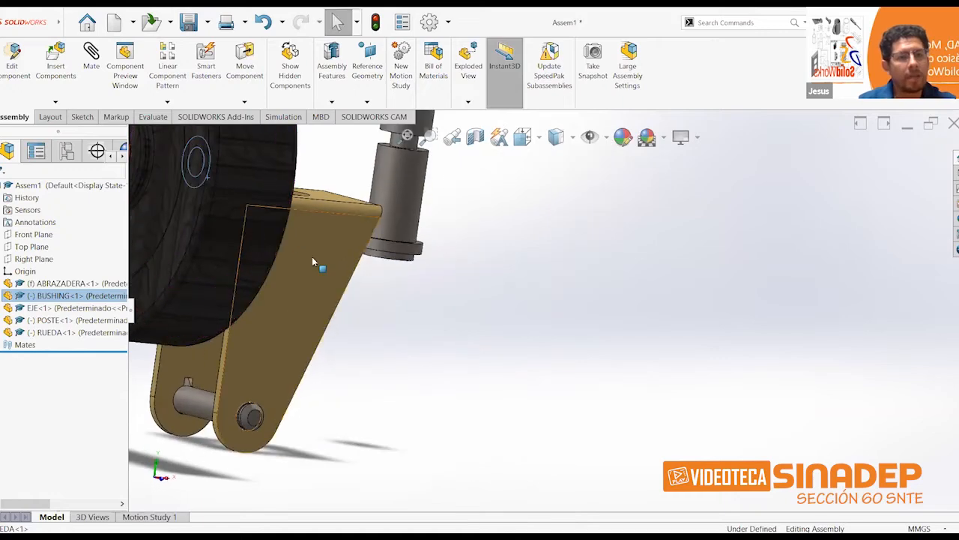
scroll(311, 257, up, 3)
scroll(327, 252, down, 3)
middle_drag(361, 223, 341, 217)
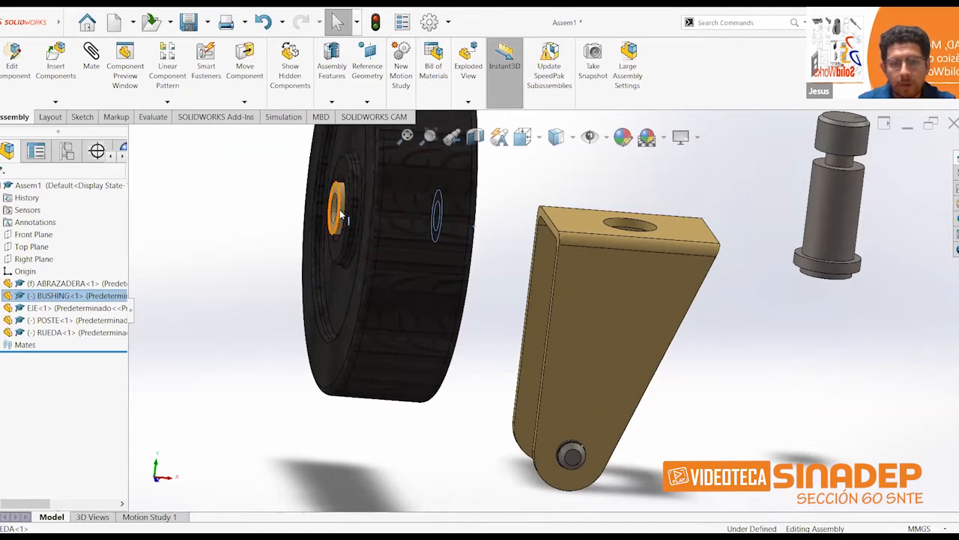
drag(340, 215, 349, 214)
Step: Mate the BUSHING's end face coincident with the ring-shaped hub face of the RUEDA
middle_drag(466, 201, 593, 198)
scroll(593, 198, down, 4)
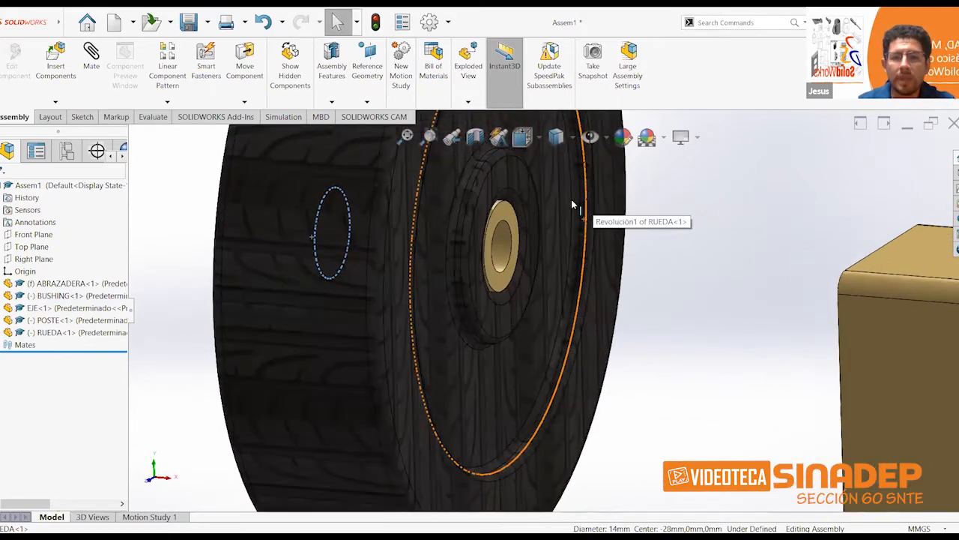
scroll(571, 198, down, 2)
click(469, 180)
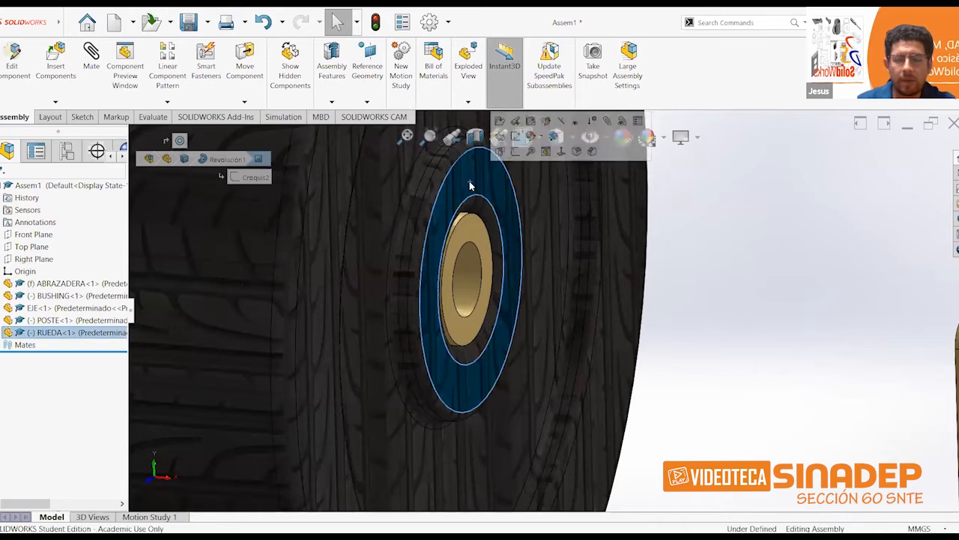
ctrl+click(470, 229)
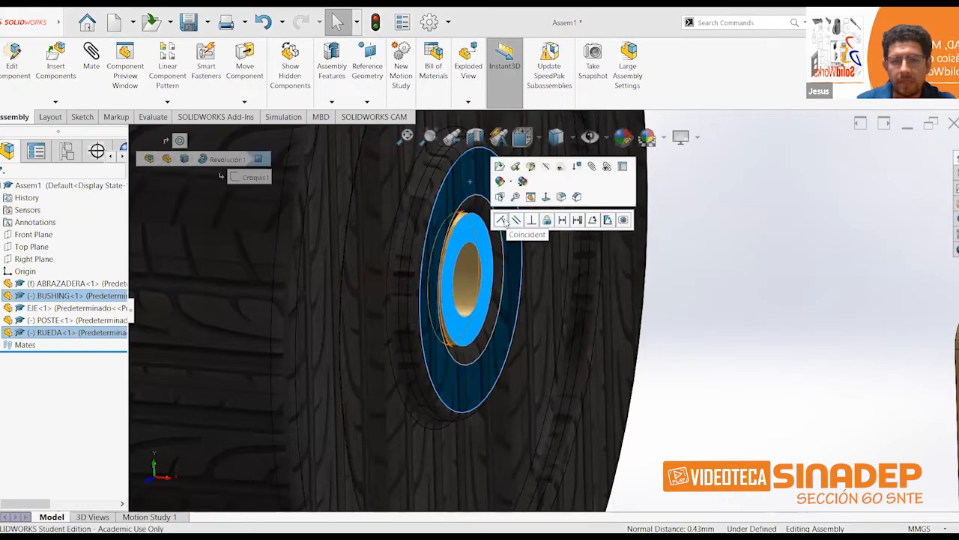
click(501, 219)
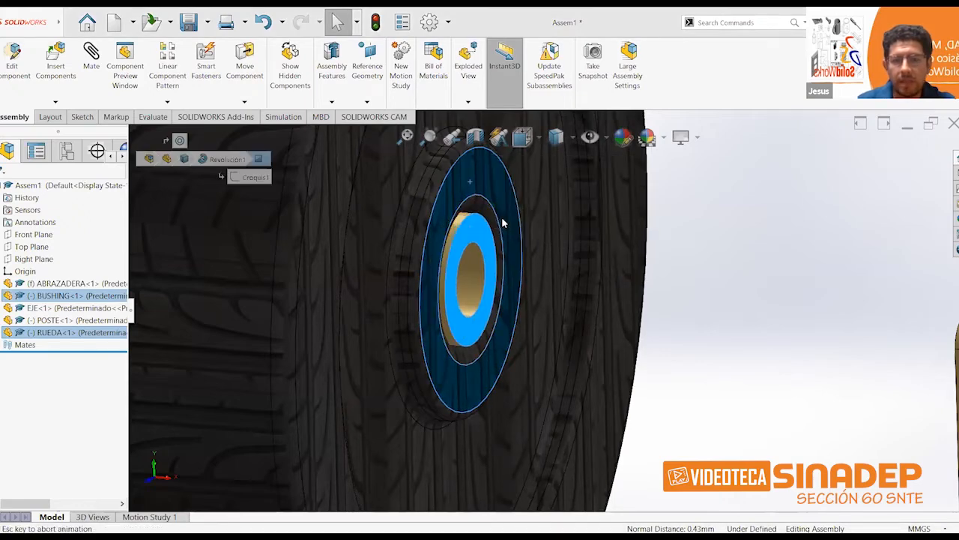
scroll(600, 242, up, 5)
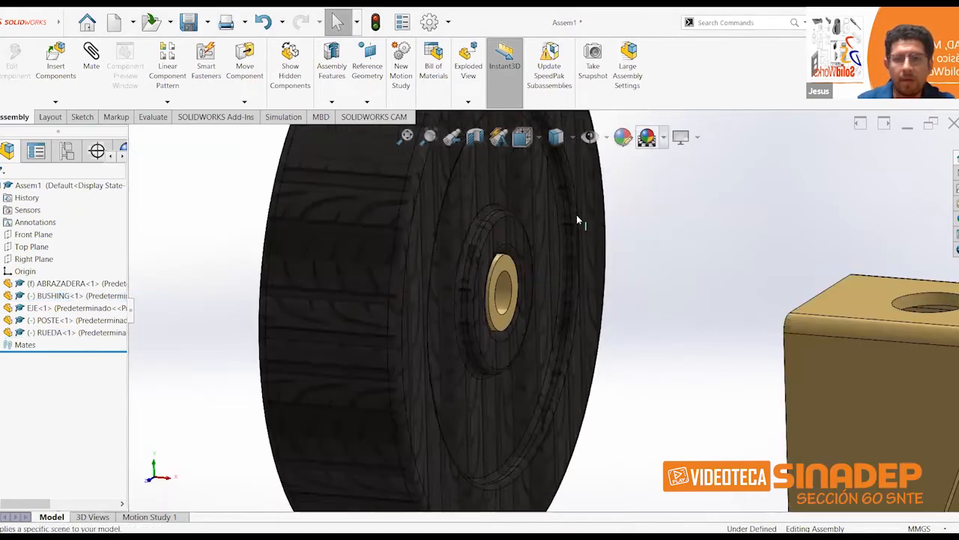
scroll(611, 236, up, 2)
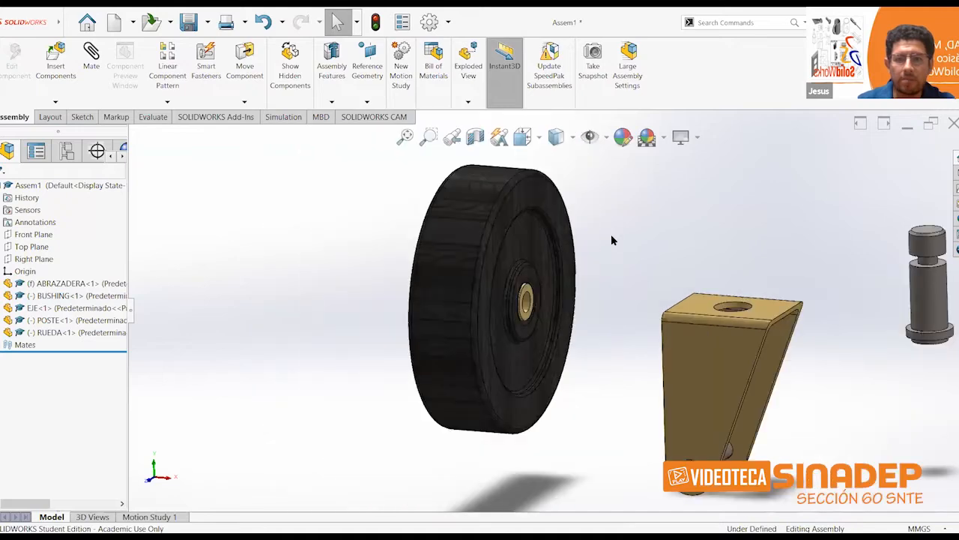
Step: Examine the BUSHING's fit inside the RUEDA with hidden lines visible, and restore the shaded display with edges
key(super+plus)
click(573, 140)
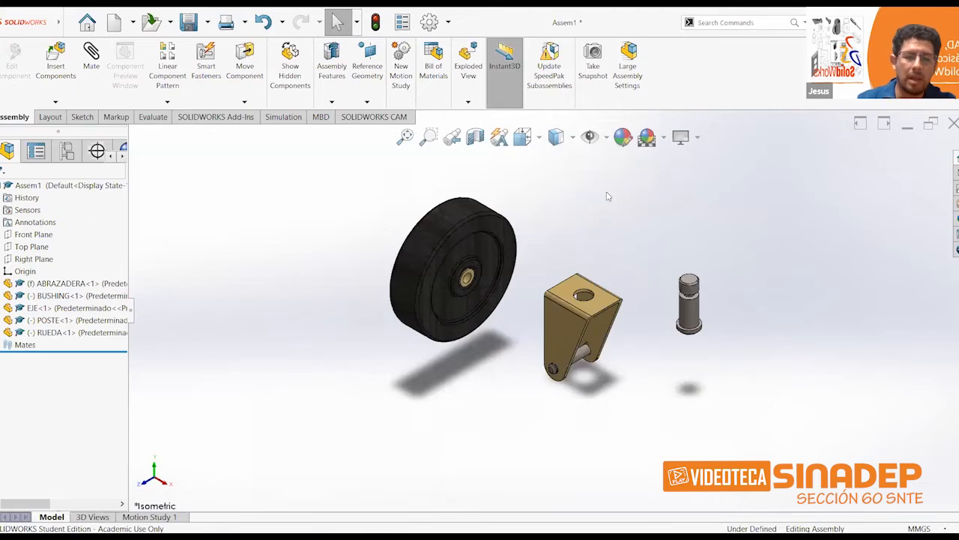
key(ctrl+2)
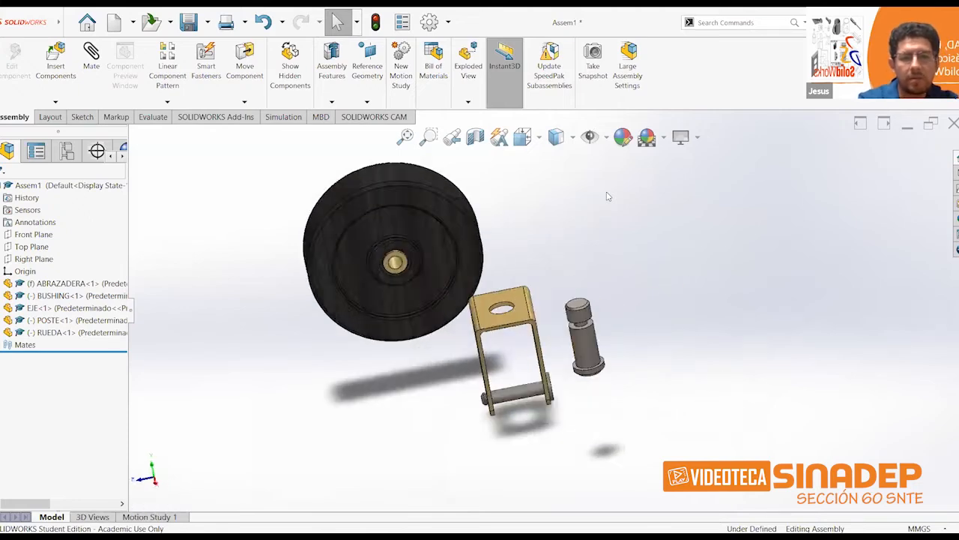
key(ctrl+1)
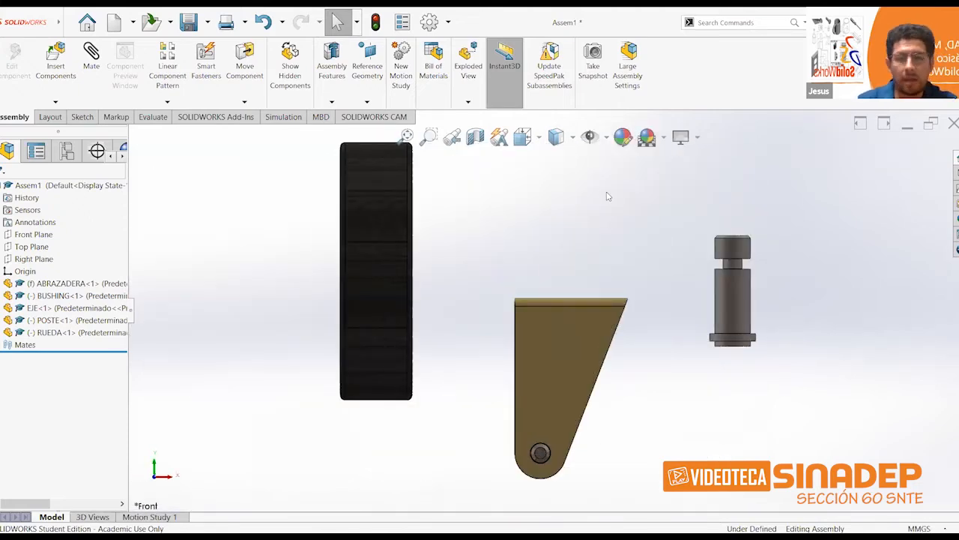
scroll(556, 212, up, 1)
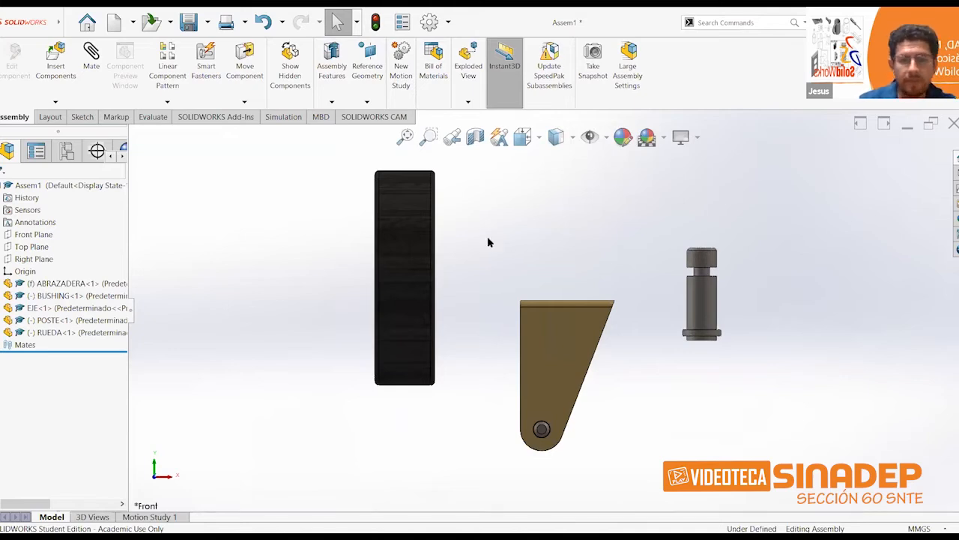
scroll(443, 262, down, 1)
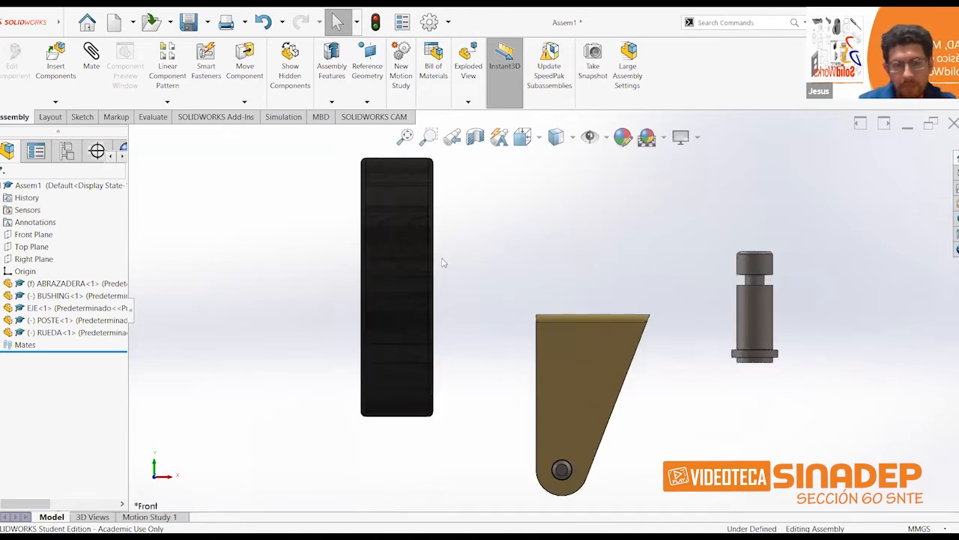
click(574, 139)
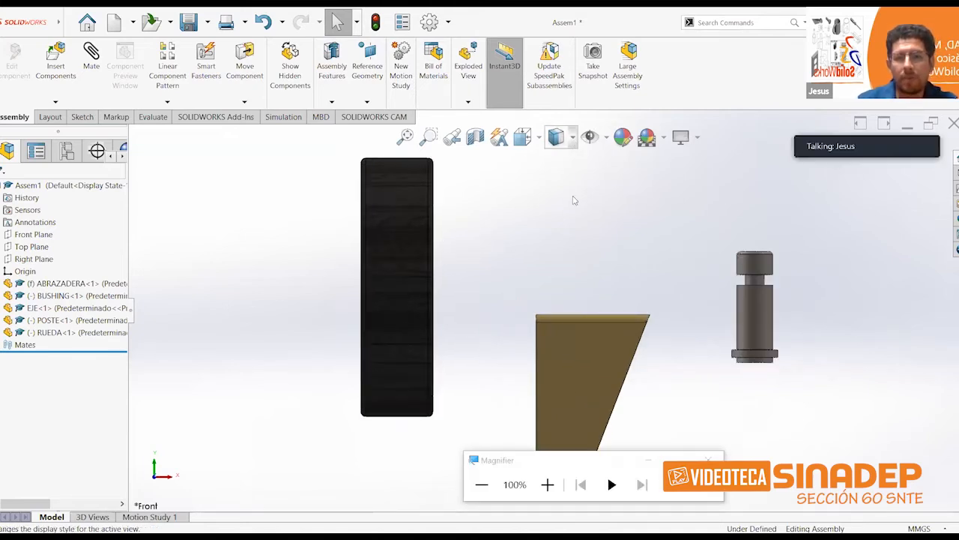
scroll(412, 294, down, 7)
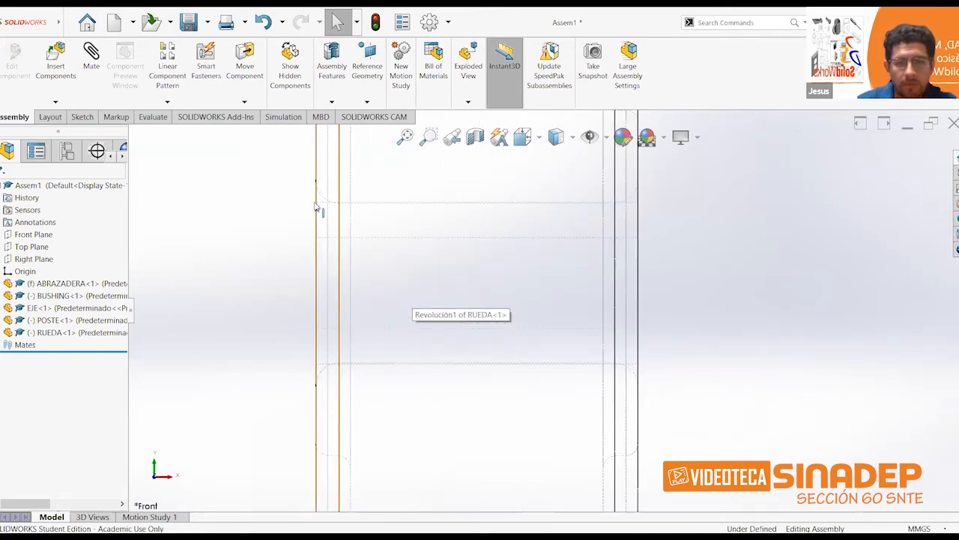
scroll(394, 314, up, 5)
middle_drag(732, 251, 709, 262)
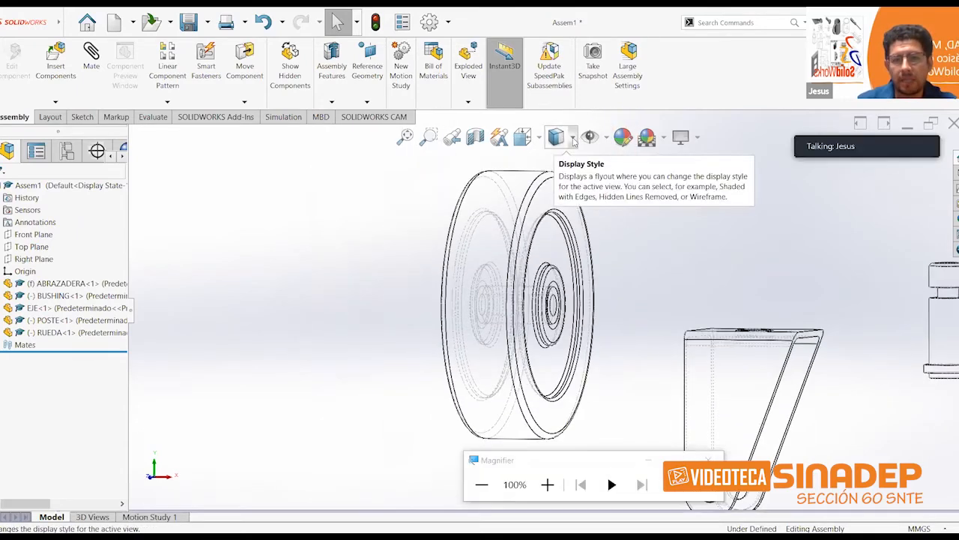
click(573, 139)
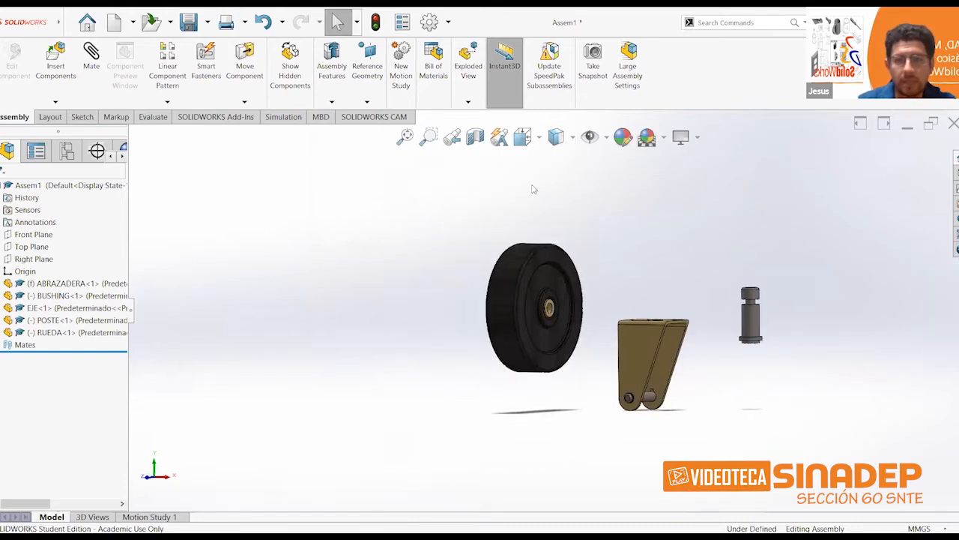
Step: Create a section view parallel to the Front Plane through the RUEDA and BUSHING, offset about 106 mm
click(472, 139)
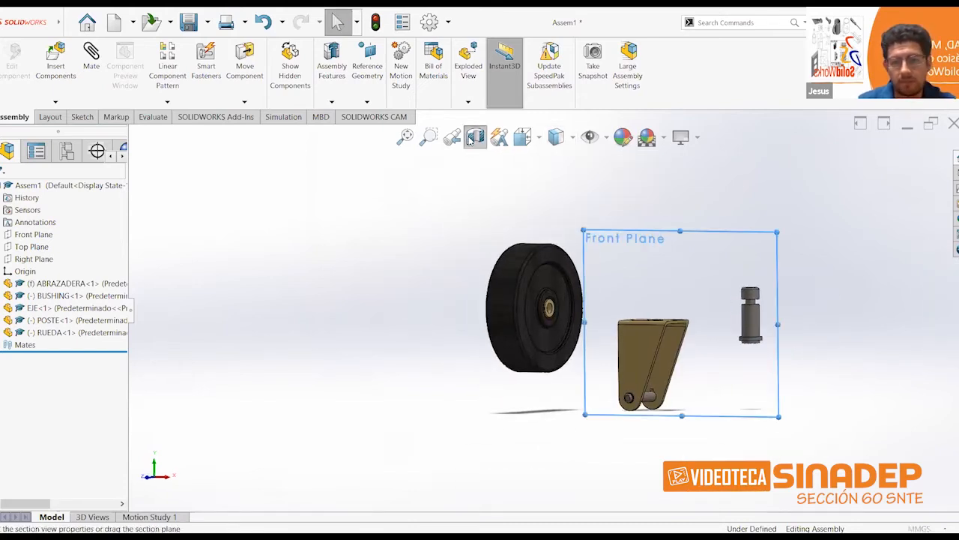
drag(649, 331, 583, 352)
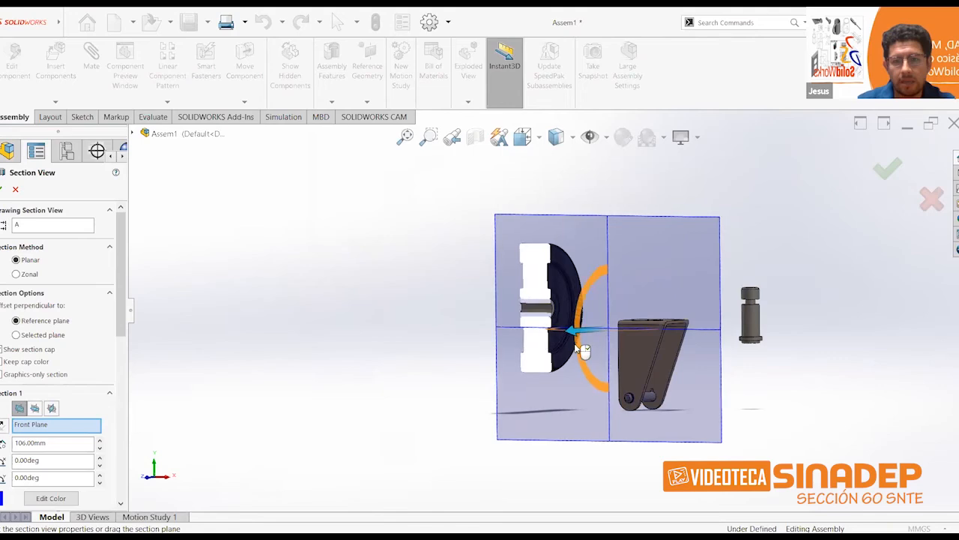
key(Return)
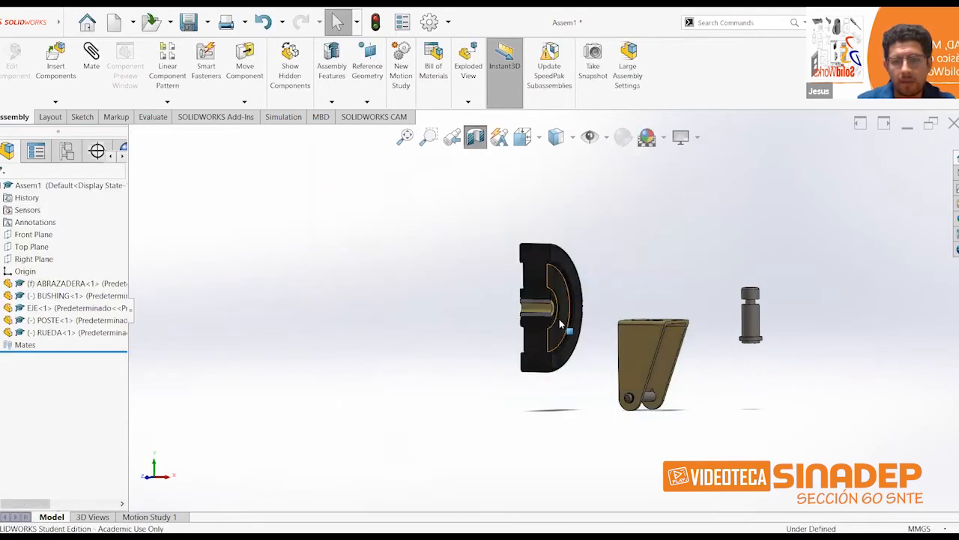
Step: Check in the front view how the BUSHING's ends line up with the sectioned RUEDA's hub, and turn the section view off
scroll(560, 323, down, 8)
scroll(337, 229, up, 2)
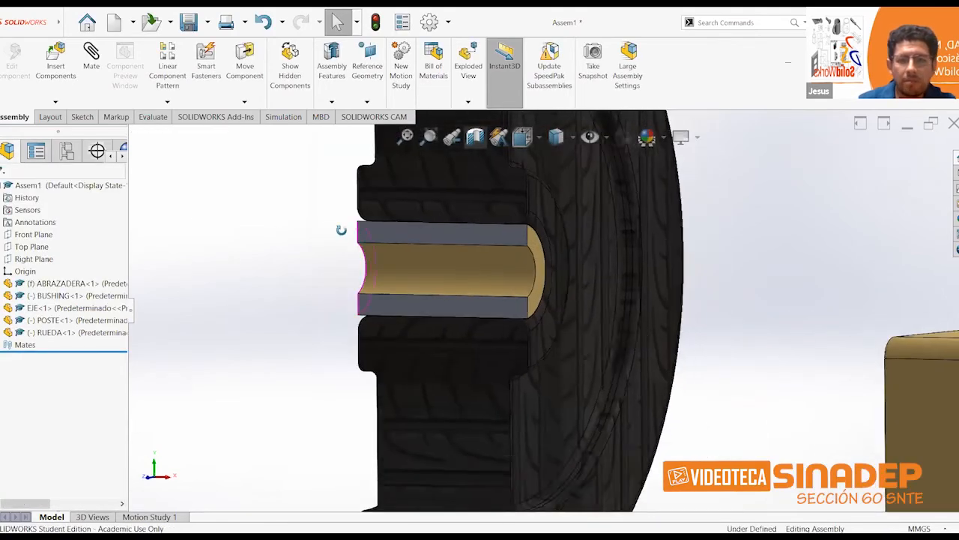
key(ctrl+1)
scroll(389, 278, down, 6)
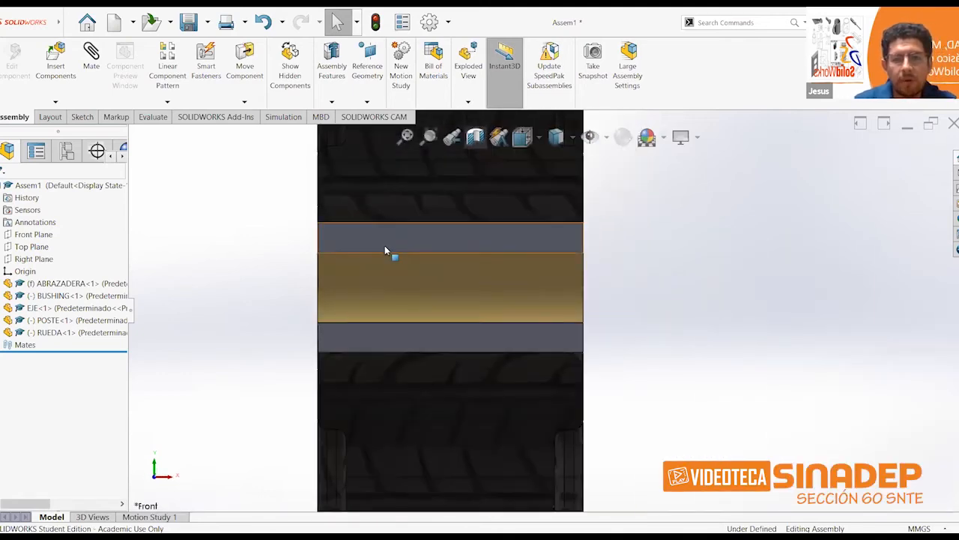
scroll(621, 257, up, 3)
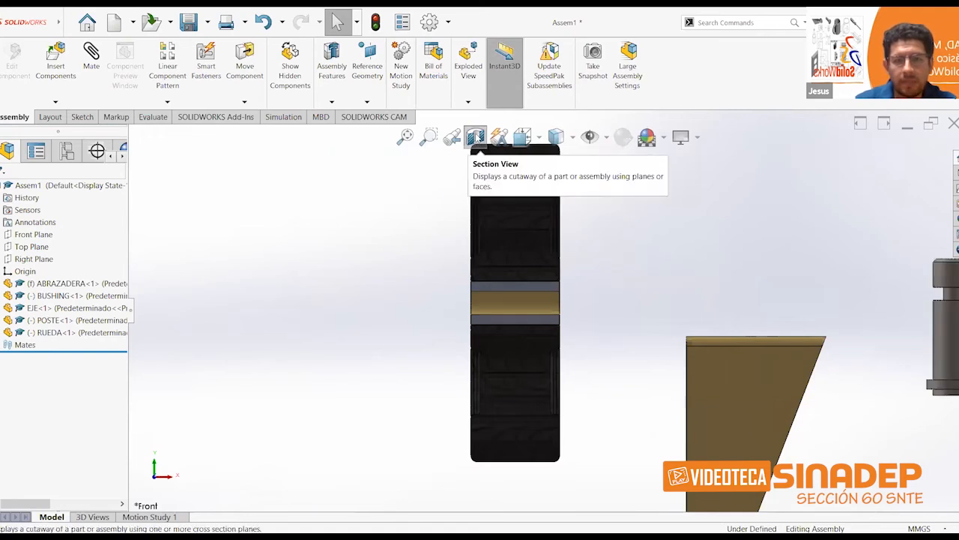
scroll(547, 285, up, 3)
mouse_move(640, 262)
middle_down()
mouse_move(602, 254)
mouse_move(647, 222)
mouse_move(642, 274)
middle_up()
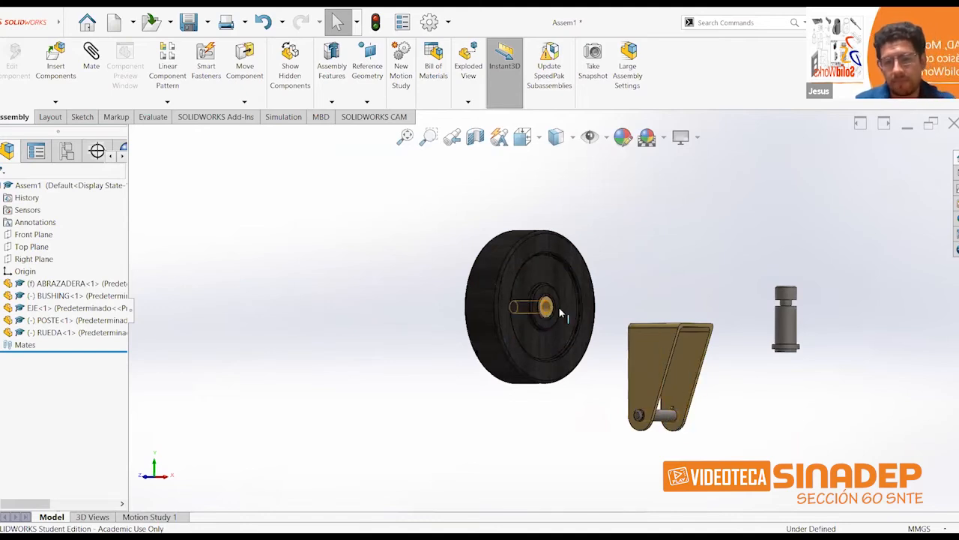
Step: Mate the BUSHING's inner hole face concentric with the EJE's cylindrical face
scroll(585, 313, down, 1)
scroll(584, 314, down, 3)
click(514, 315)
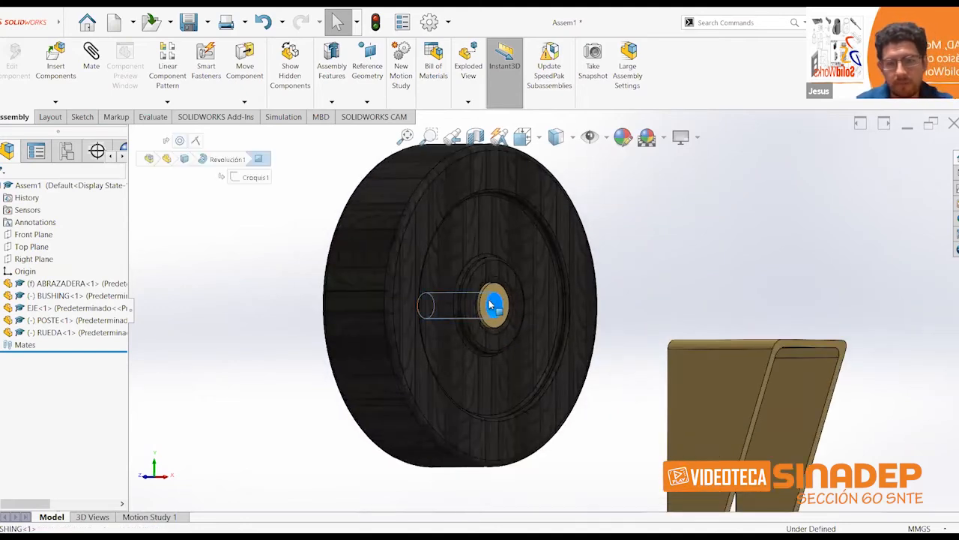
scroll(663, 344, up, 4)
scroll(663, 344, down, 6)
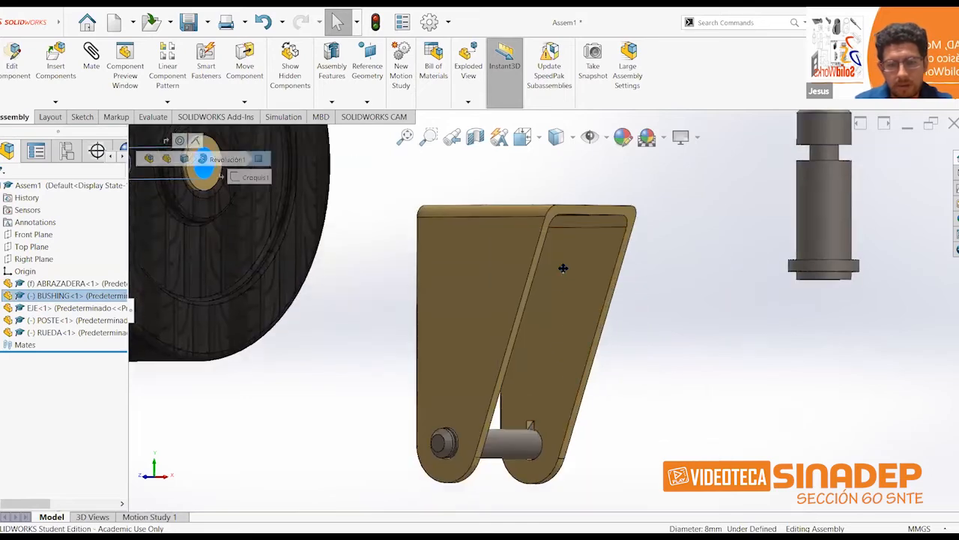
ctrl+click(515, 344)
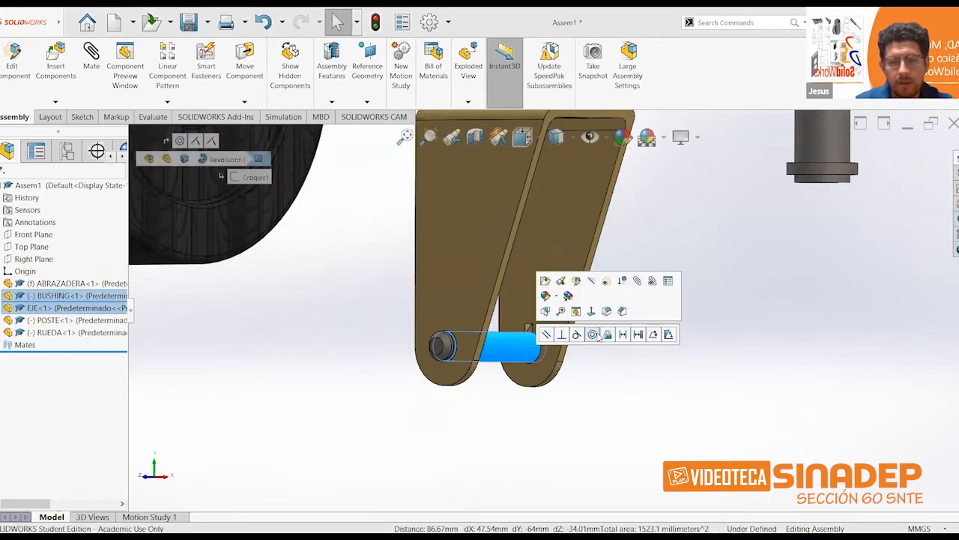
click(593, 335)
click(694, 251)
Step: Slide the RUEDA with its BUSHING along the EJE's axis to test its movement relative to the ABRAZADERA's arms
scroll(694, 251, up, 2)
middle_drag(691, 260, 638, 266)
drag(508, 334, 555, 337)
scroll(452, 343, down, 2)
key(super+plus)
mouse_move(455, 338)
middle_down()
mouse_move(465, 337)
mouse_move(454, 338)
middle_up()
drag(564, 307, 379, 303)
click(578, 216)
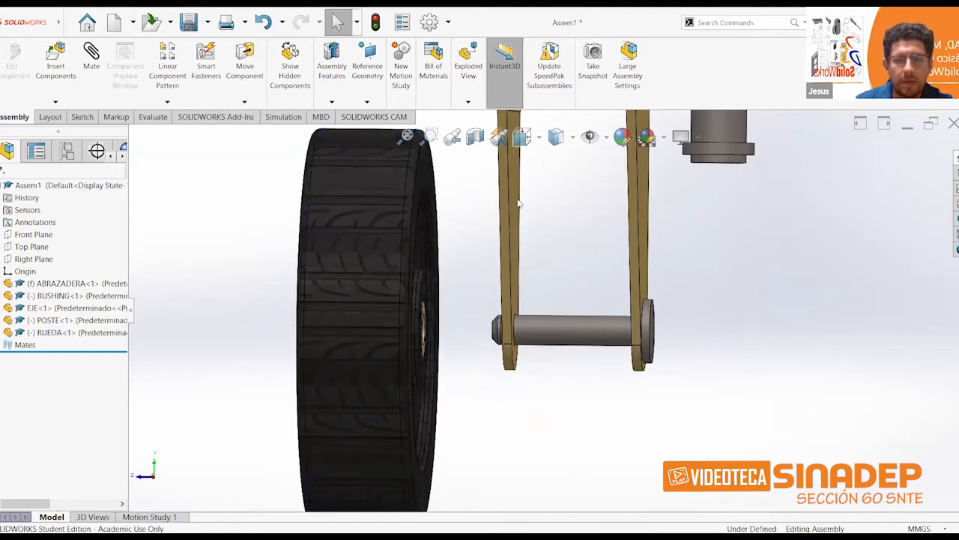
Step: Measure the distance between the inner faces of the ABRAZADERA's two arms
click(150, 117)
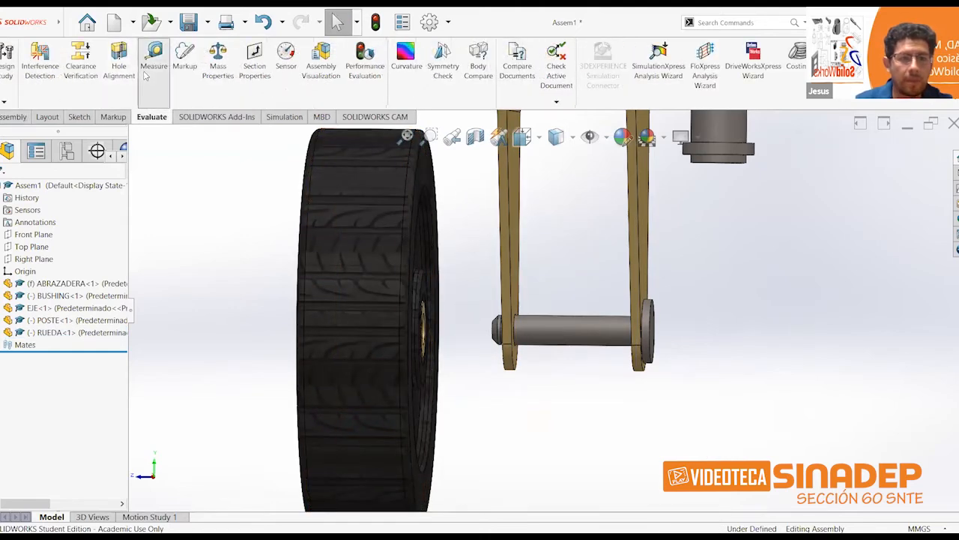
click(146, 73)
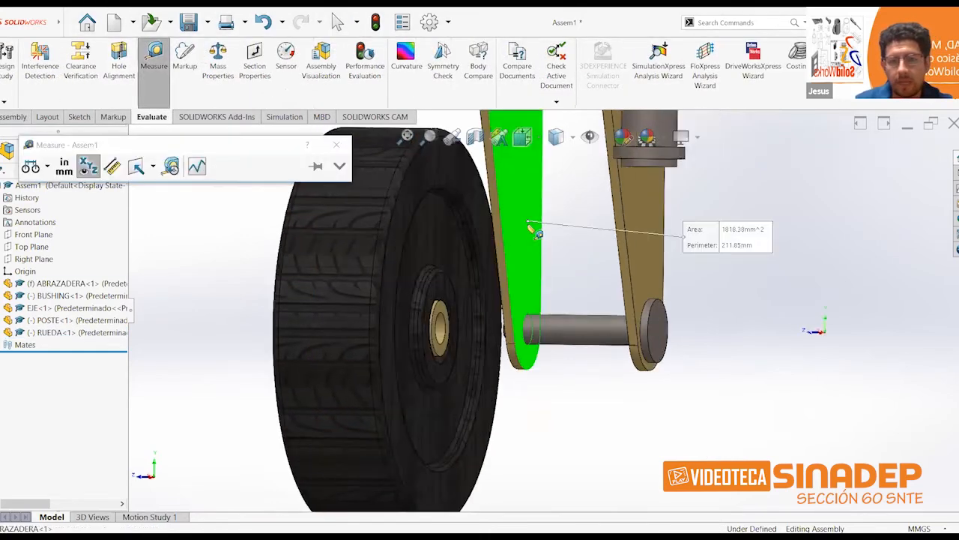
click(528, 222)
middle_drag(563, 237, 646, 196)
click(643, 187)
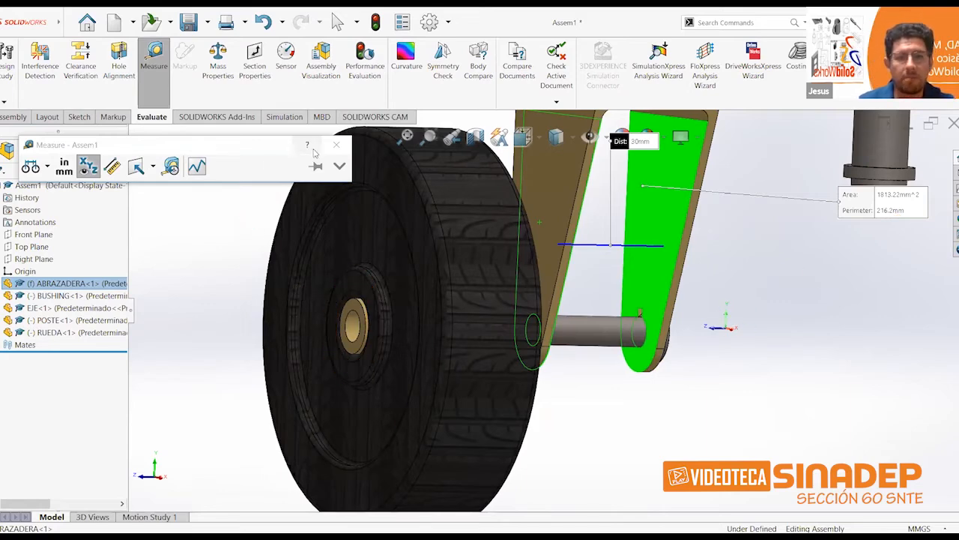
click(335, 146)
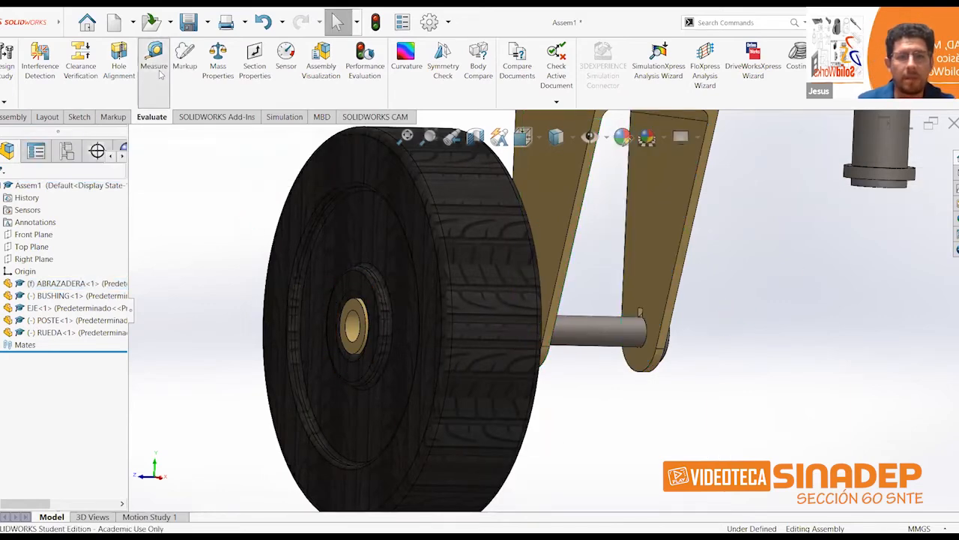
Step: Measure the BUSHING's length between its two ring-shaped end faces
click(345, 316)
middle_drag(622, 364, 400, 310)
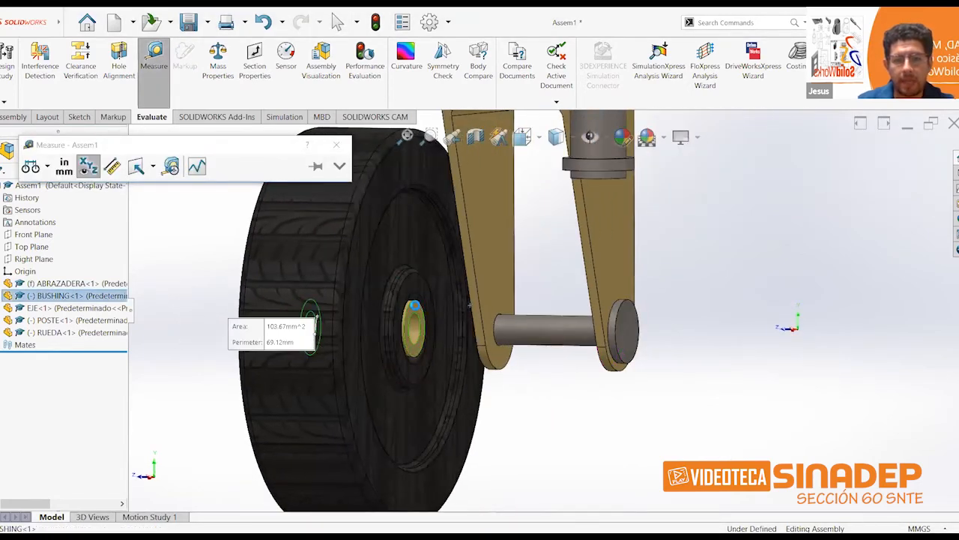
click(414, 307)
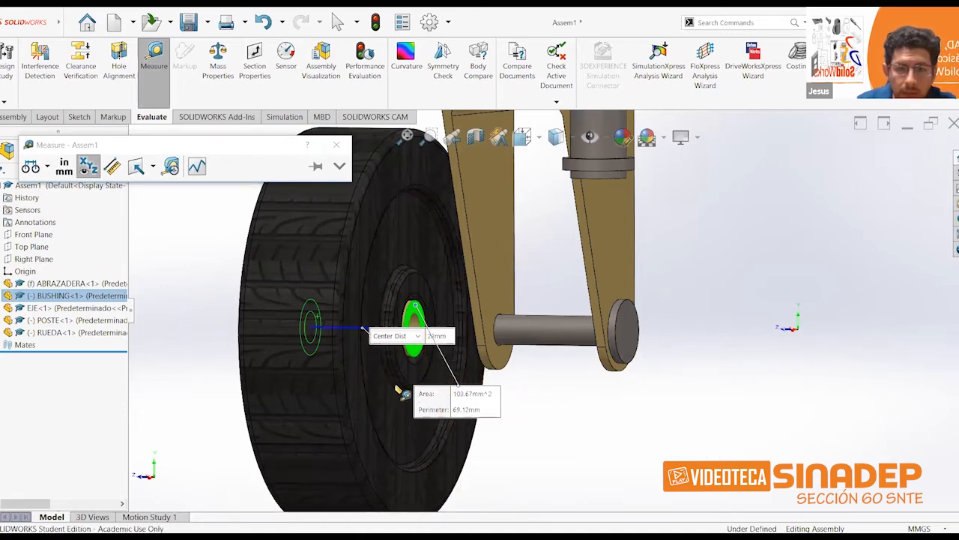
drag(421, 394, 374, 376)
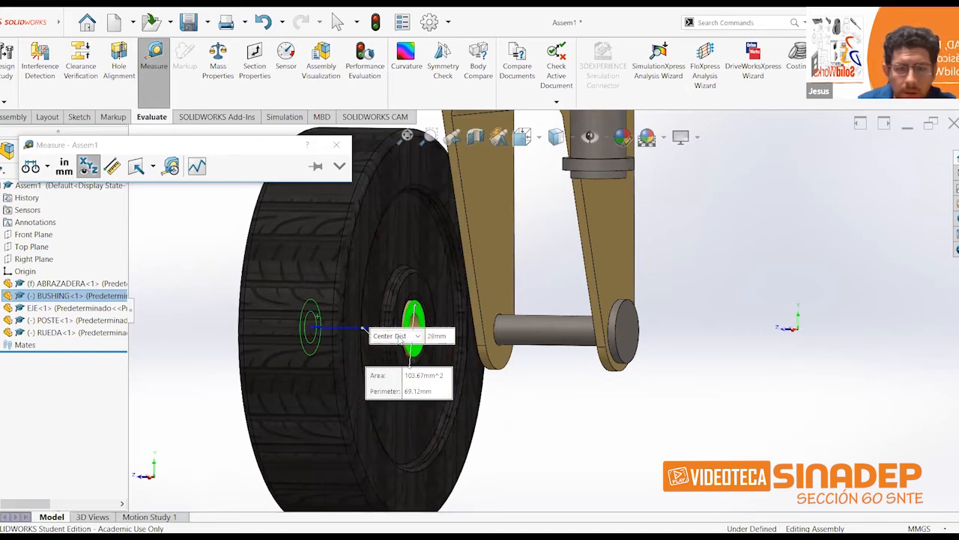
click(395, 336)
click(433, 338)
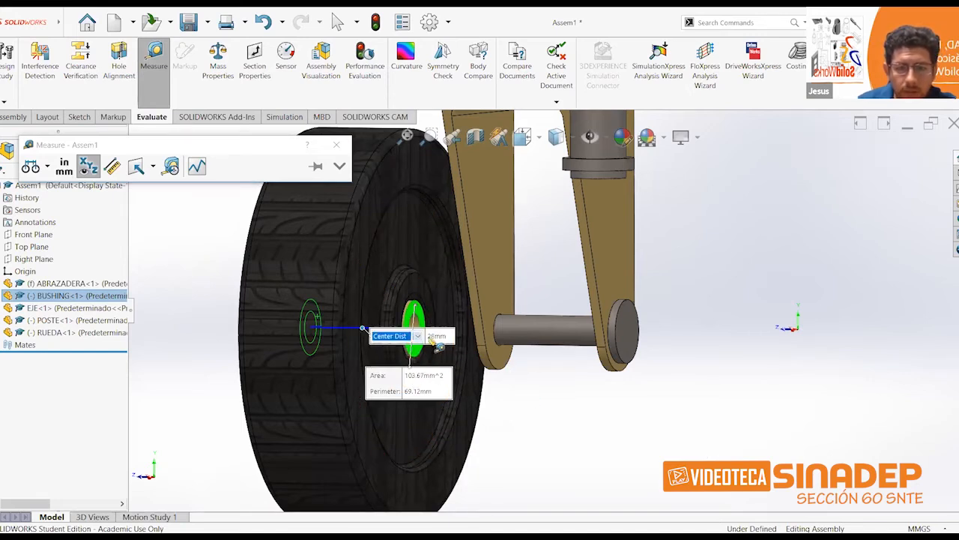
key(Escape)
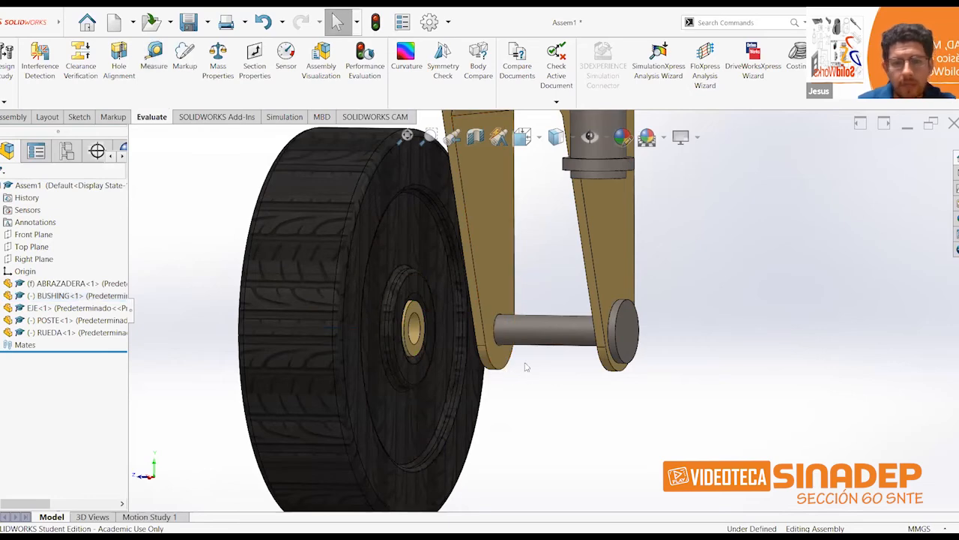
Step: Measure the gap between the ABRAZADERA's inner arm faces once more to compare it with the BUSHING's length
scroll(526, 367, up, 3)
click(153, 56)
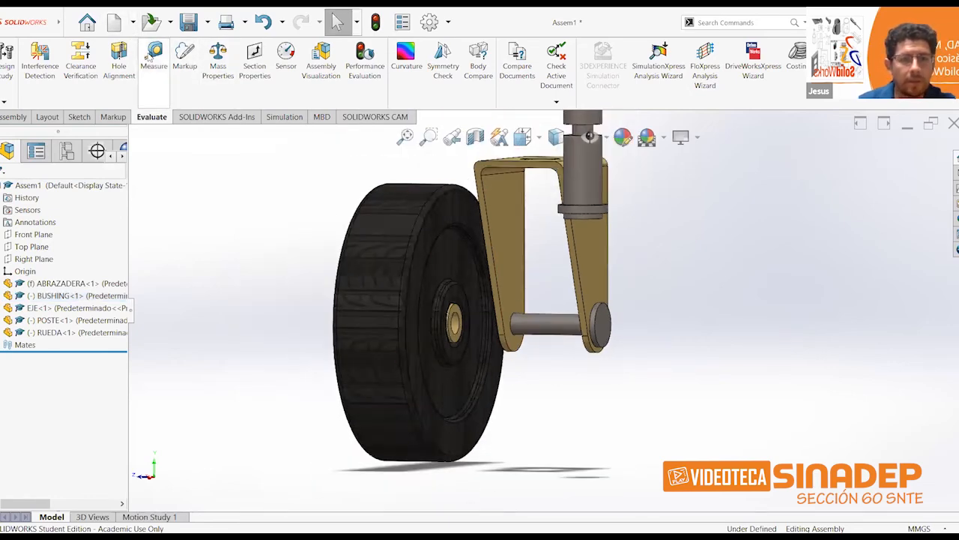
click(518, 232)
middle_drag(539, 277, 628, 298)
click(567, 268)
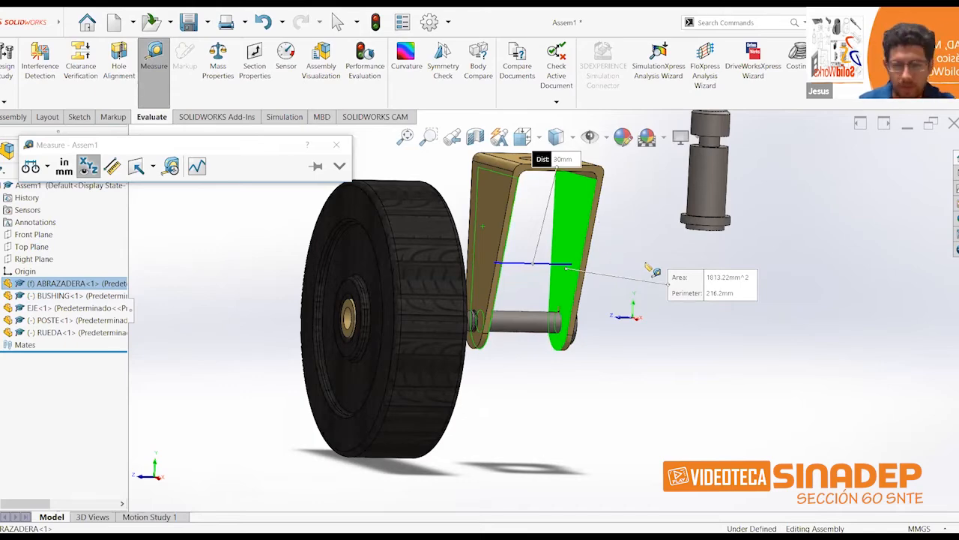
key(Escape)
Step: Add a 1 mm distance mate between the BUSHING's ring-shaped end face and the inner face of the ABRAZADERA's facing arm
middle_drag(621, 324, 590, 310)
click(365, 311)
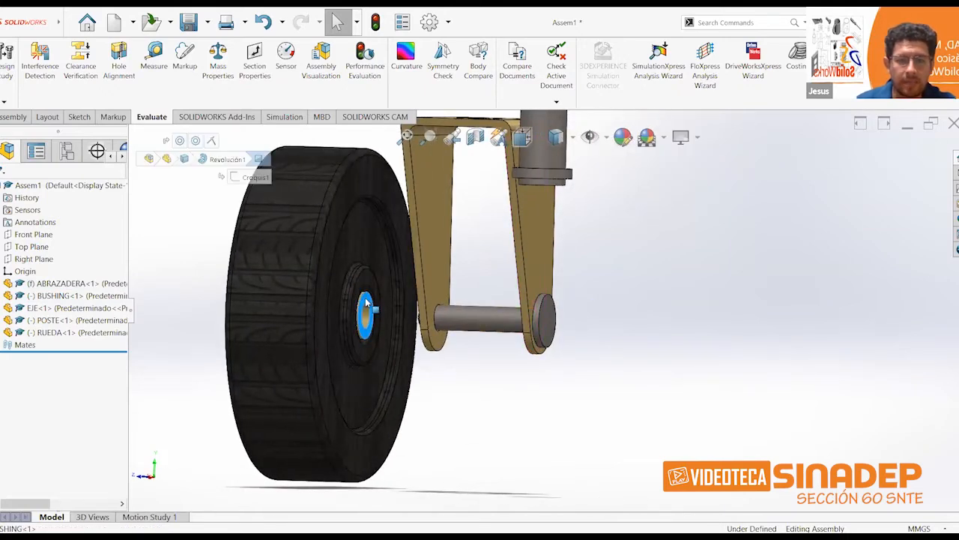
middle_drag(497, 285, 566, 282)
click(586, 283)
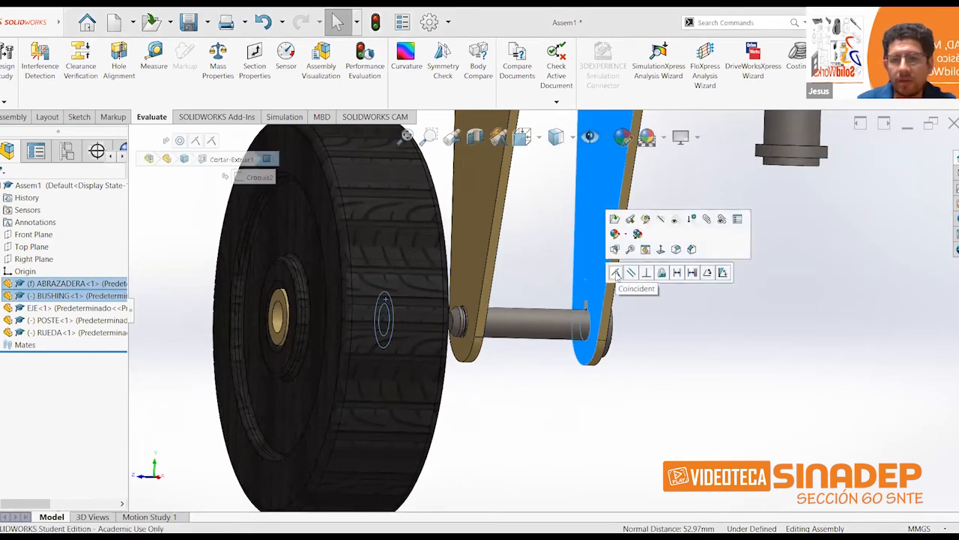
click(679, 273)
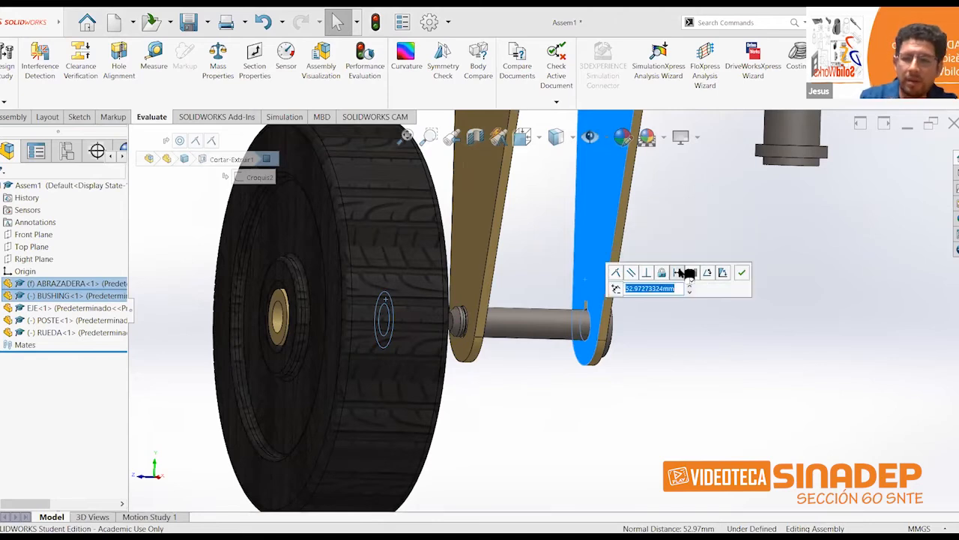
text(1.00mm)
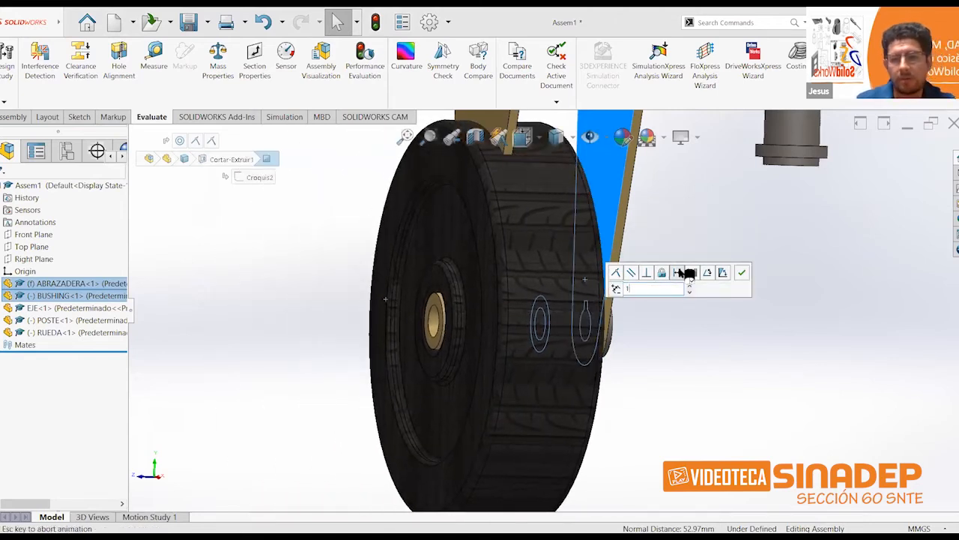
click(742, 276)
scroll(742, 281, down, 3)
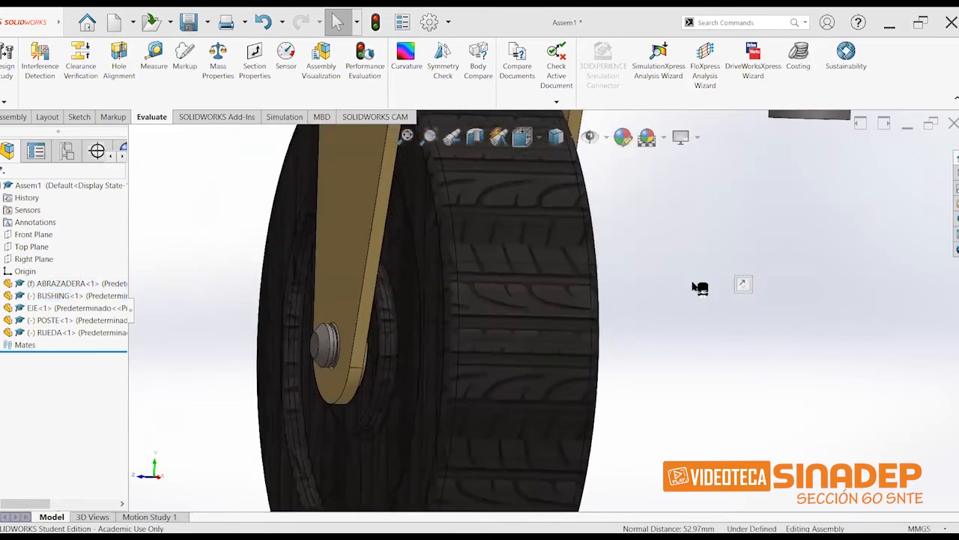
Step: Mate the upper face of the POSTE's flange coincident with the underside of the ABRAZADERA's top plate
key(ctrl+1)
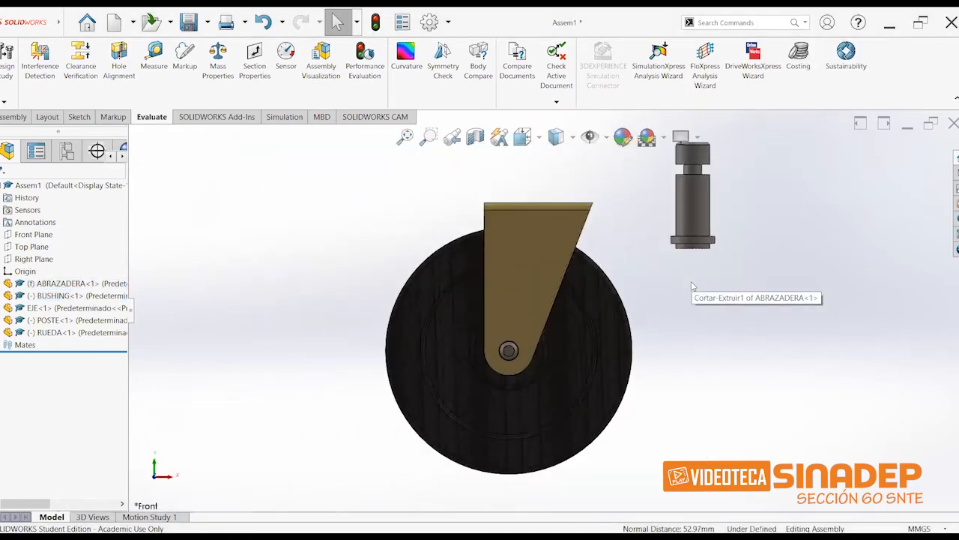
key(ctrl+2)
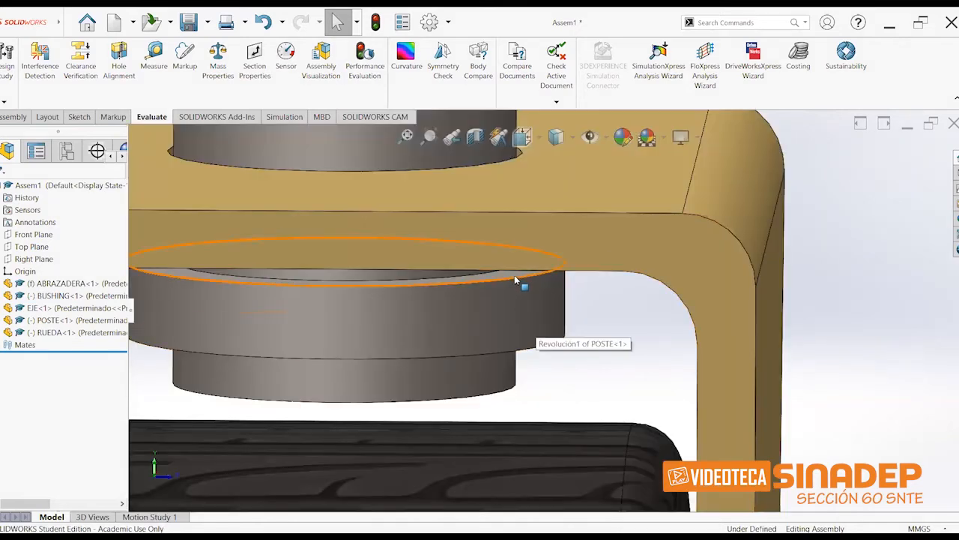
click(514, 279)
middle_drag(557, 312, 561, 282)
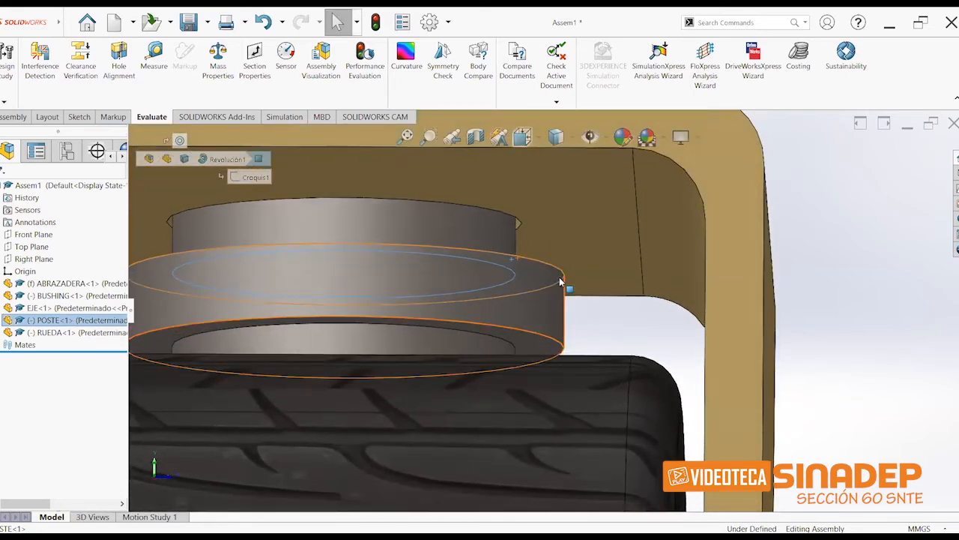
click(575, 233)
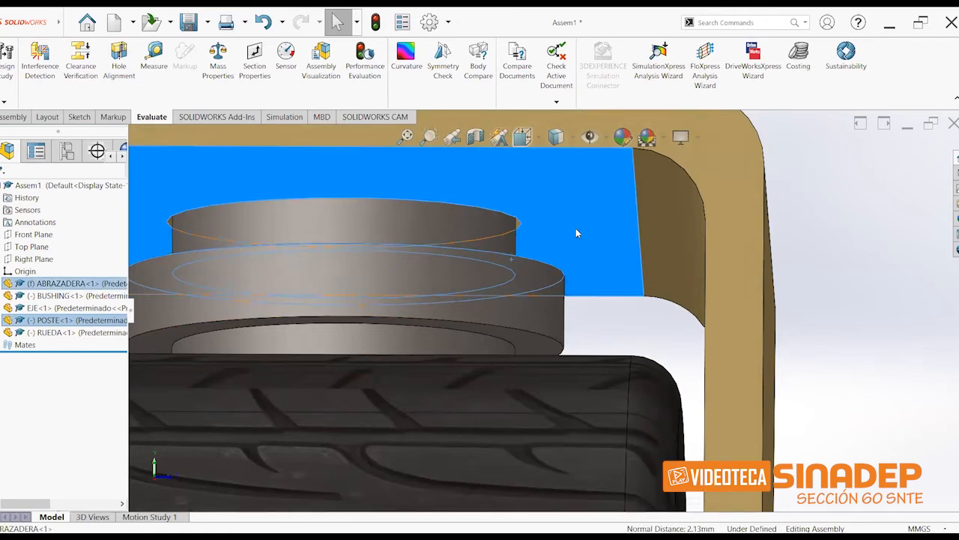
click(606, 223)
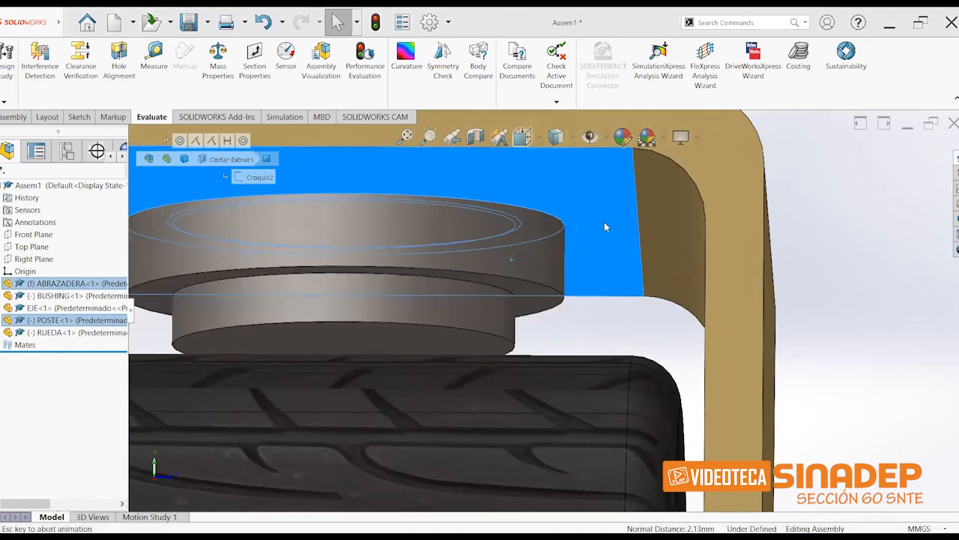
scroll(726, 205, up, 8)
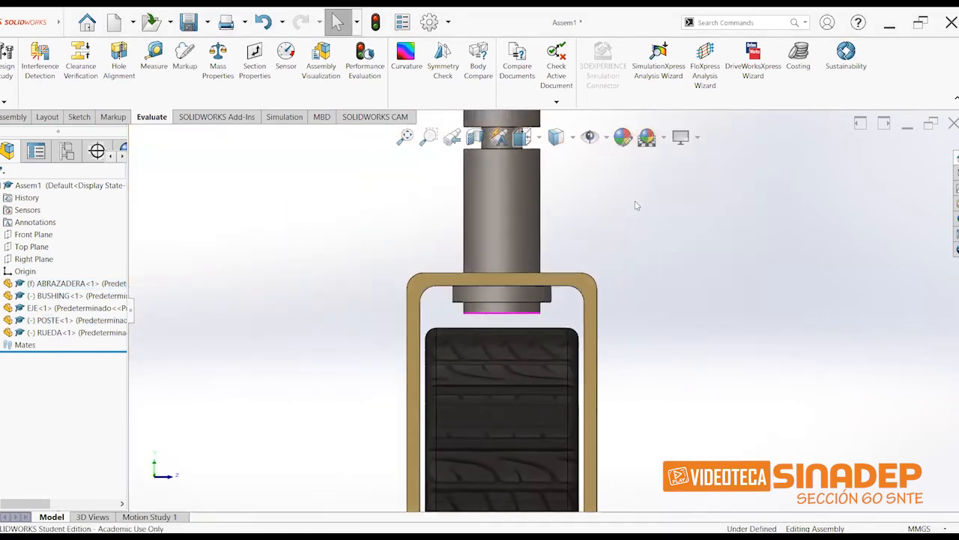
key(ctrl+7)
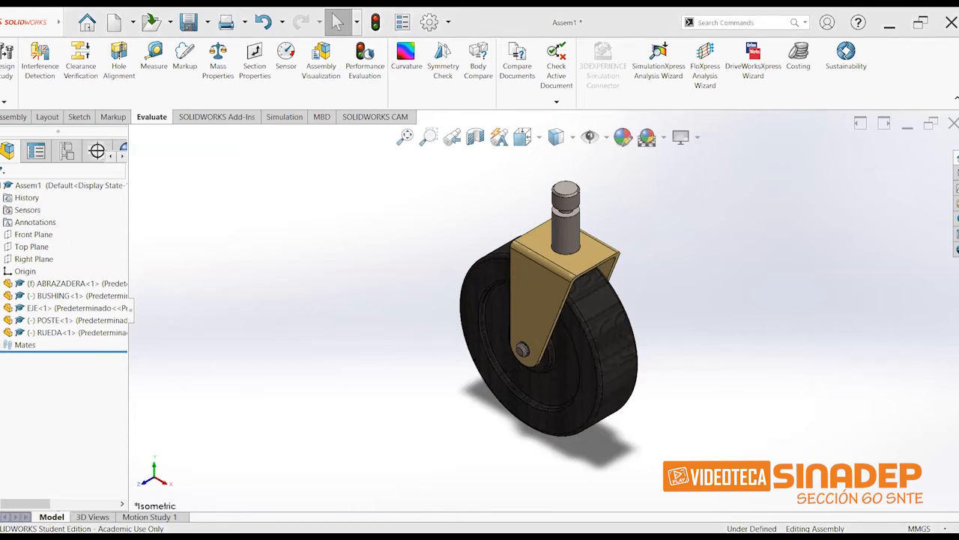
Step: Delete the concentric and coincident mates between the ABRAZADERA and POSTE, and move the POSTE clear of the bracket
click(1, 344)
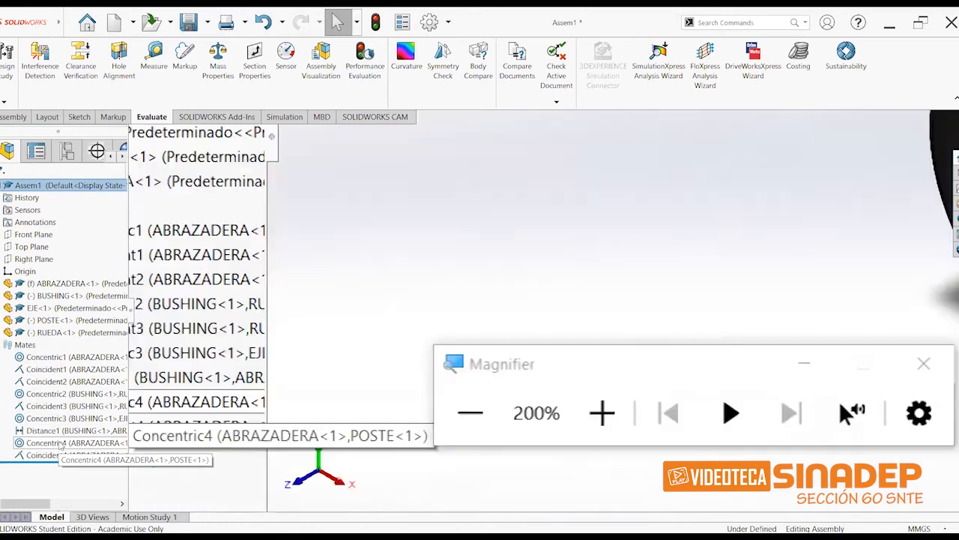
click(60, 444)
ctrl+click(61, 455)
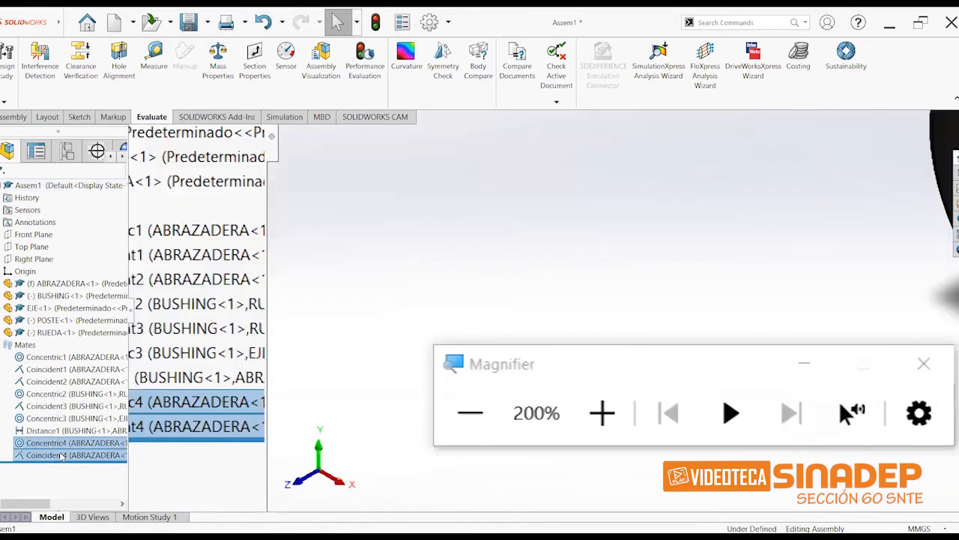
right_click(61, 455)
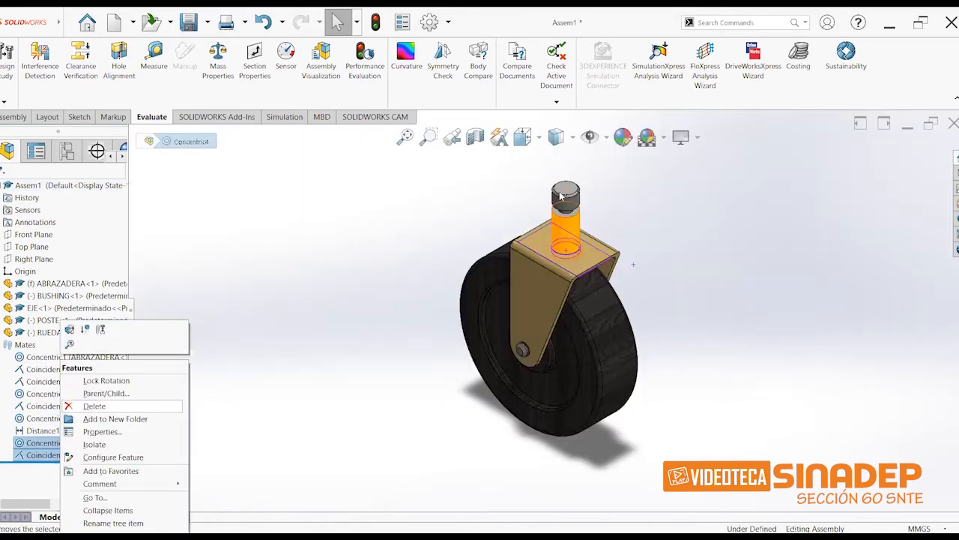
key(Delete)
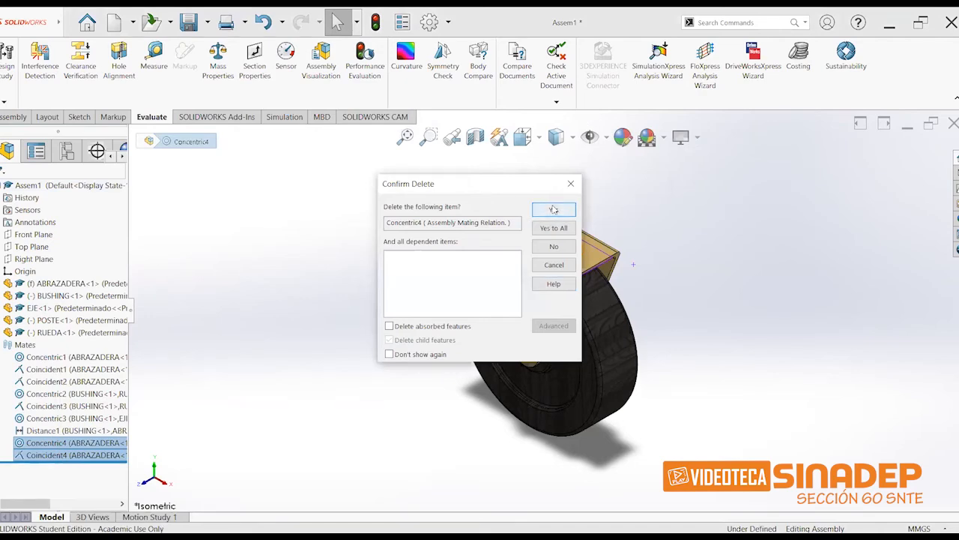
click(554, 210)
drag(565, 259, 391, 203)
click(457, 207)
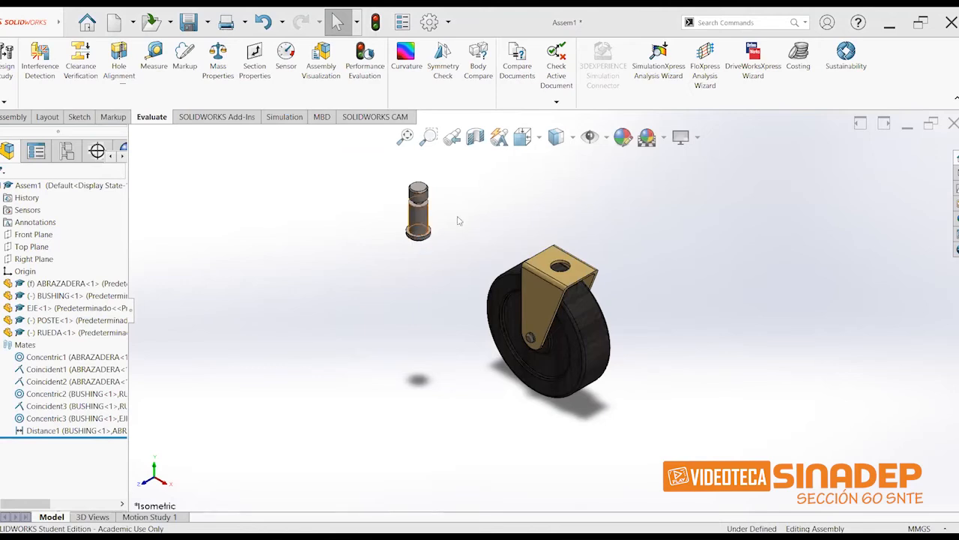
Step: Mate the POSTE's main cylindrical face concentric with the round hole in the ABRAZADERA's top plate and slide it along the axis
scroll(424, 228, down, 5)
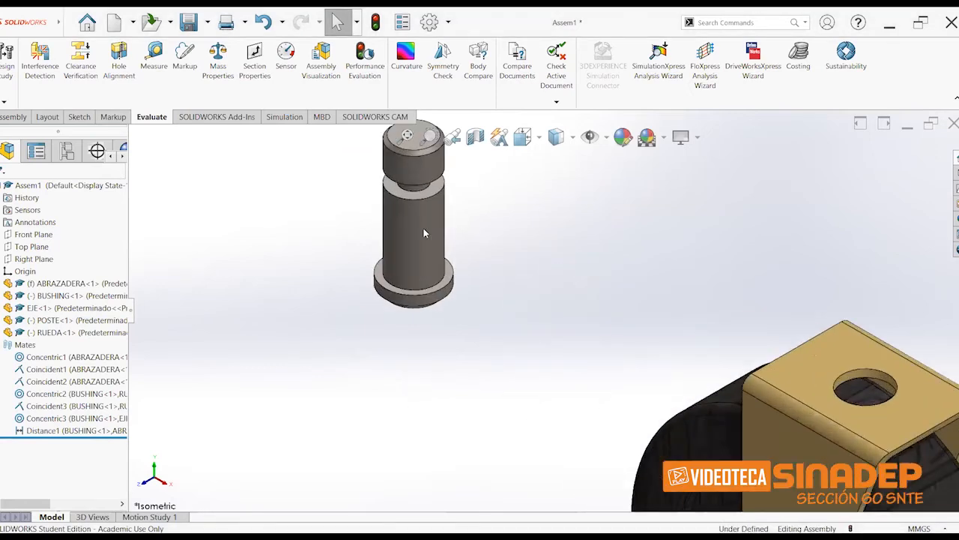
click(424, 233)
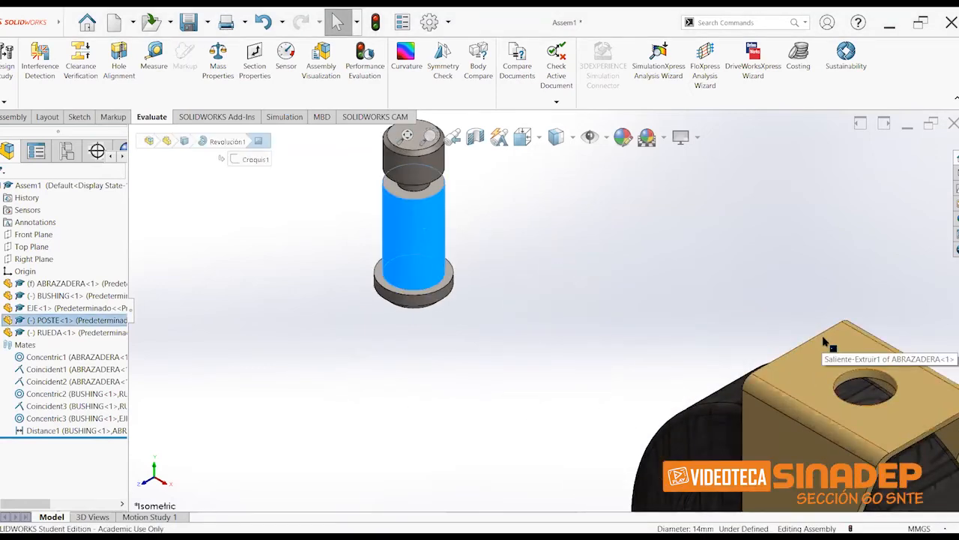
scroll(825, 341, down, 5)
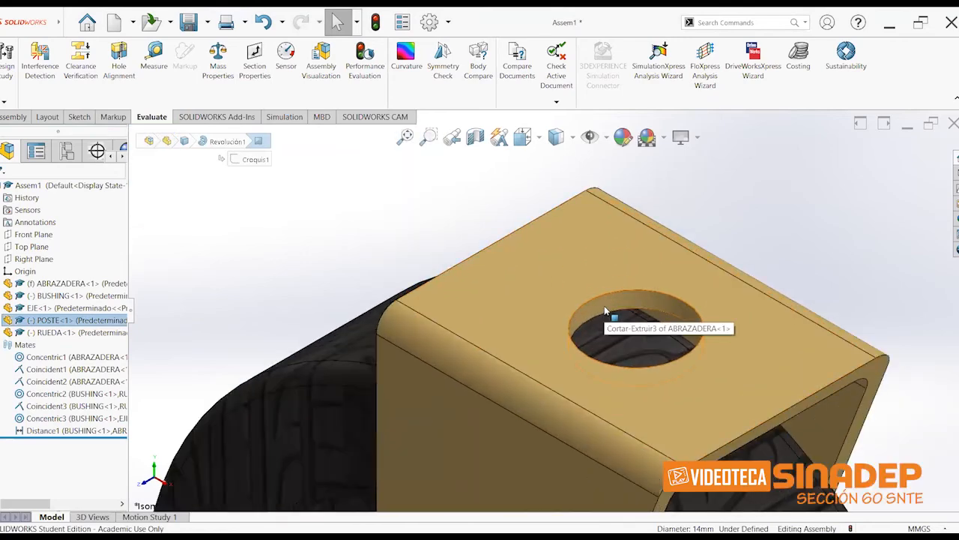
click(611, 308)
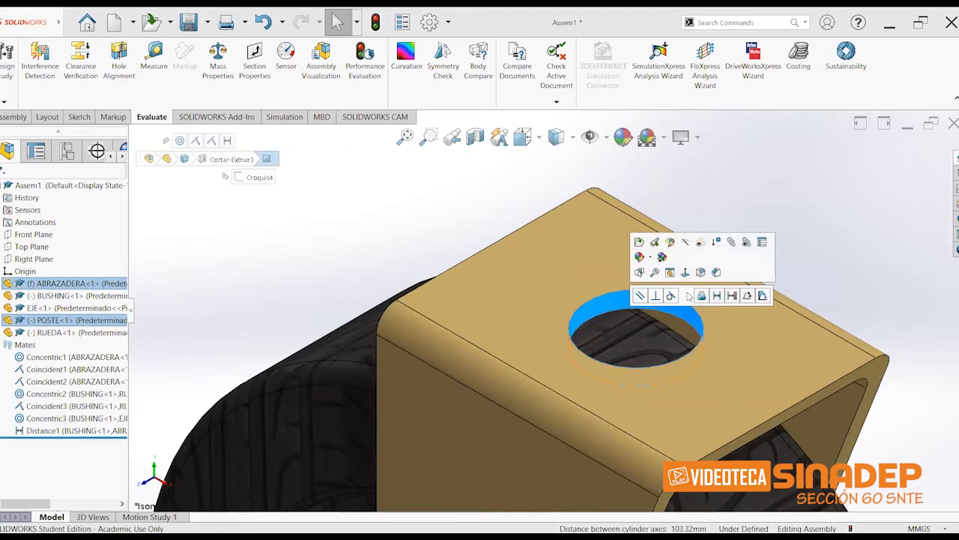
click(703, 296)
drag(655, 296, 661, 227)
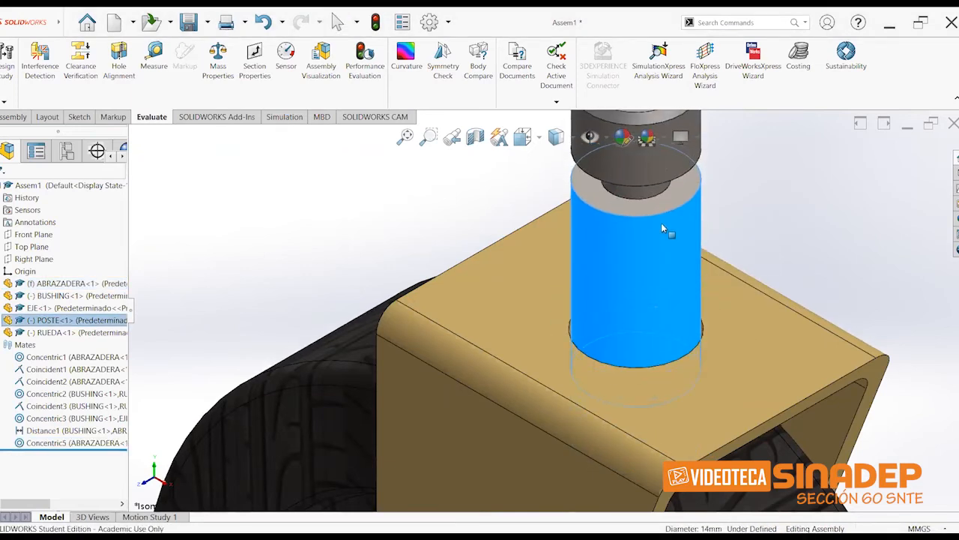
Step: Make the upper face of the POSTE's flange coincident with the inner face of the ABRAZADERA's top plate, and show the assembly isometrically
middle_drag(807, 365, 780, 278)
click(779, 279)
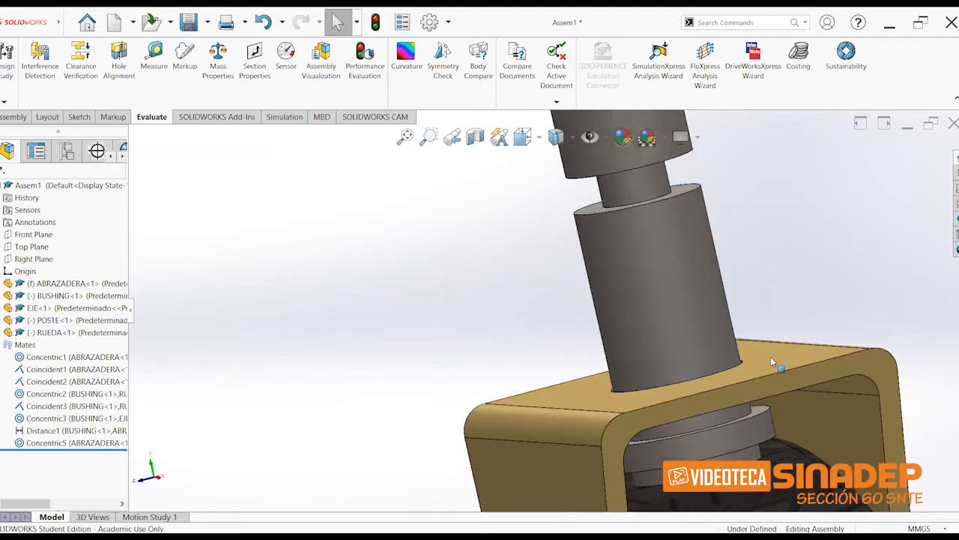
click(760, 412)
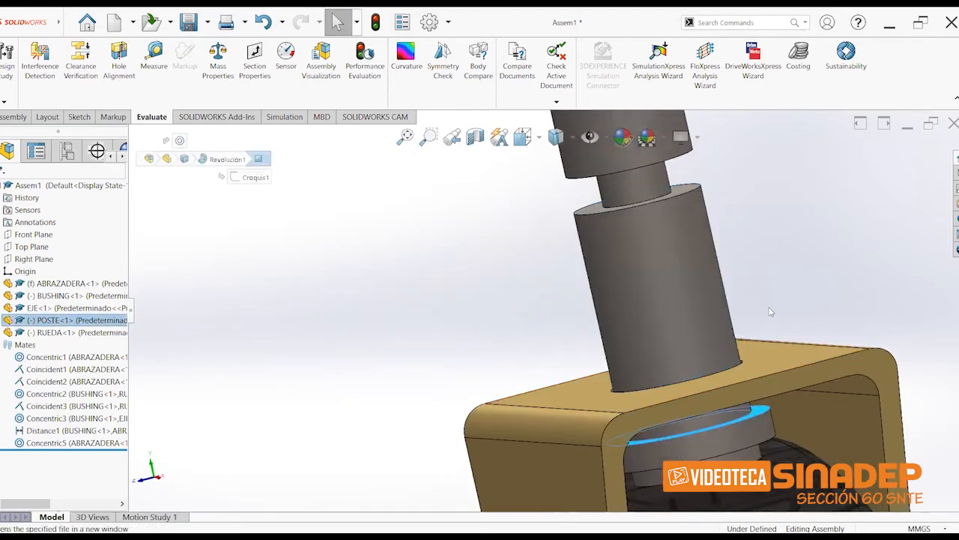
middle_drag(769, 307, 689, 219)
ctrl+click(652, 214)
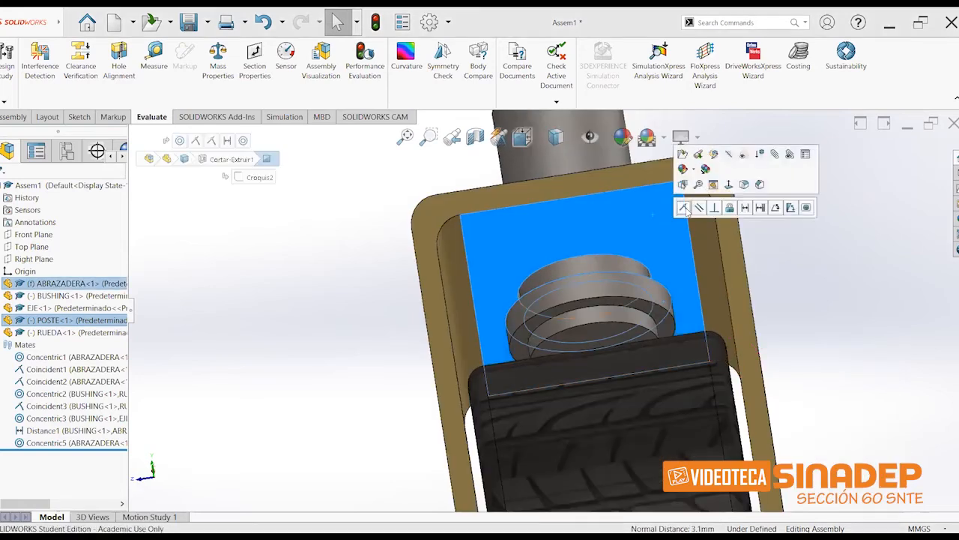
click(686, 207)
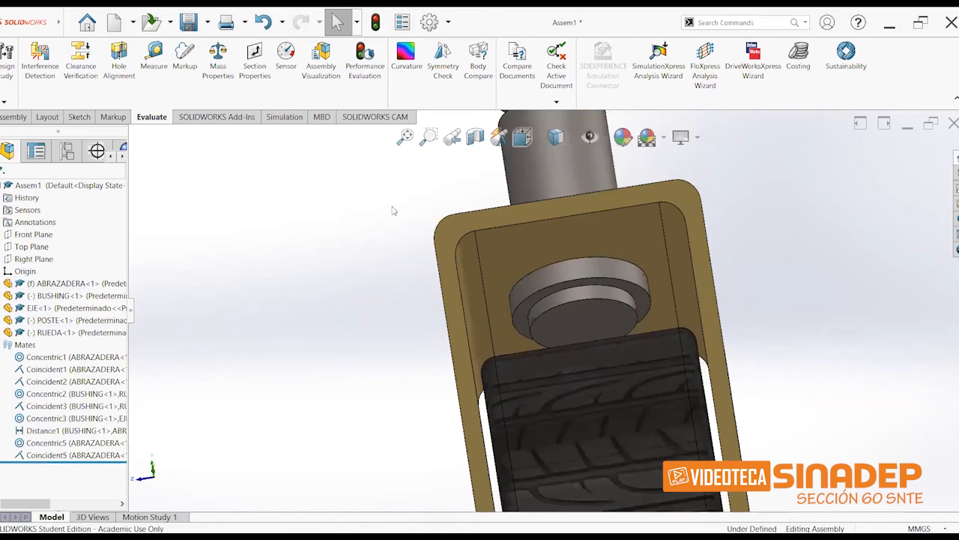
key(ctrl+7)
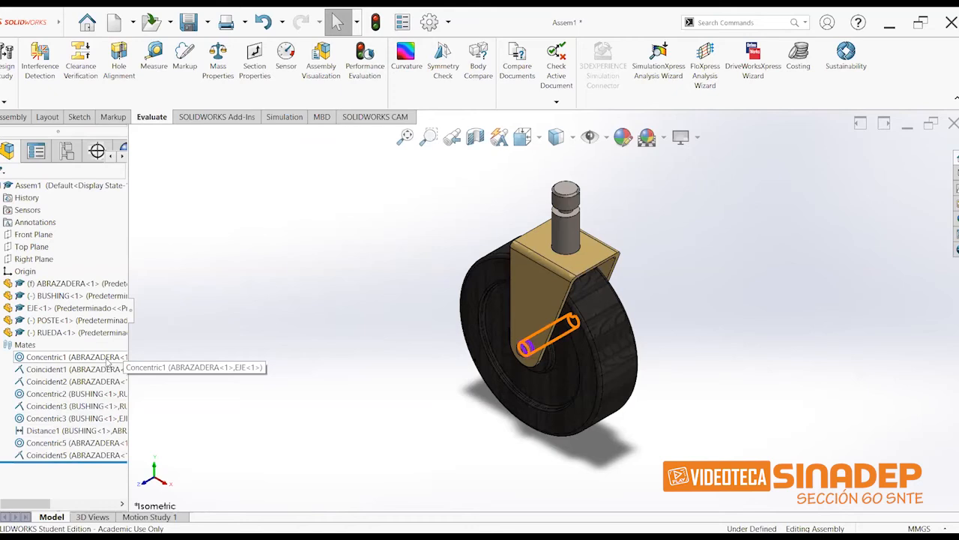
Step: Examine which assembly mates are attached to the ABRAZADERA and to the EJE
click(2, 344)
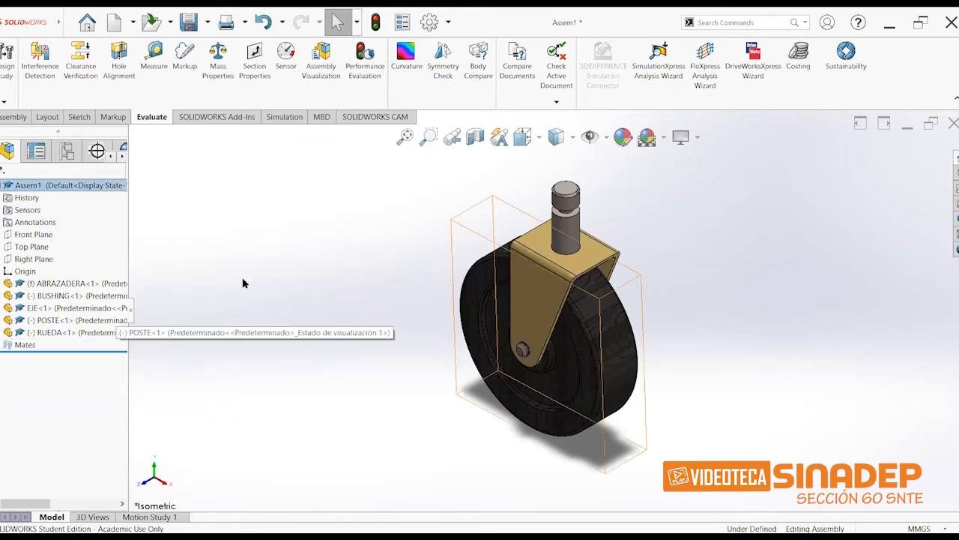
click(2, 284)
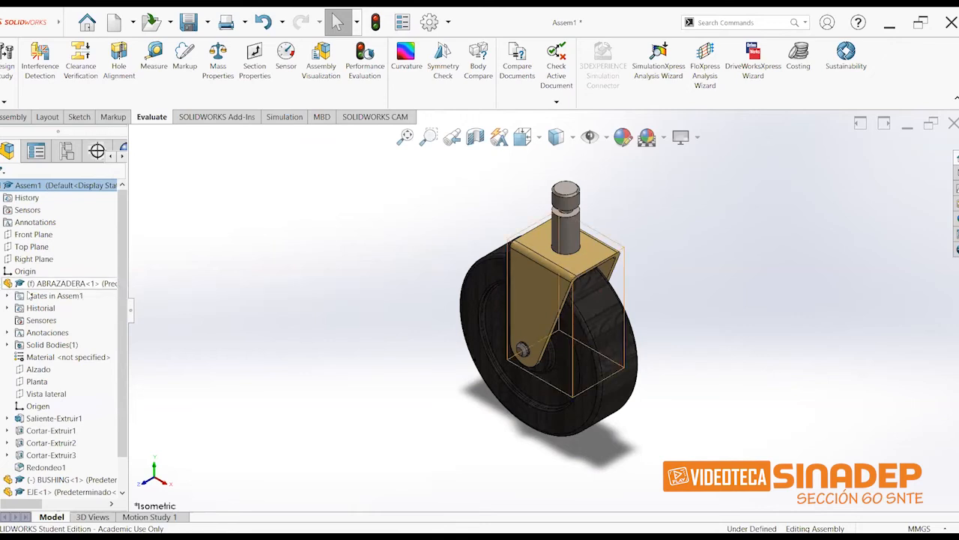
click(8, 297)
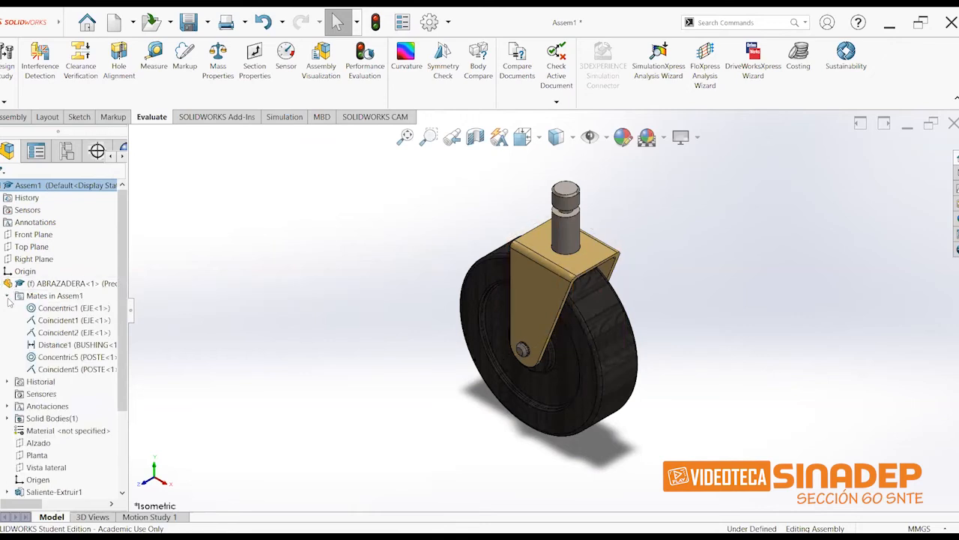
click(8, 296)
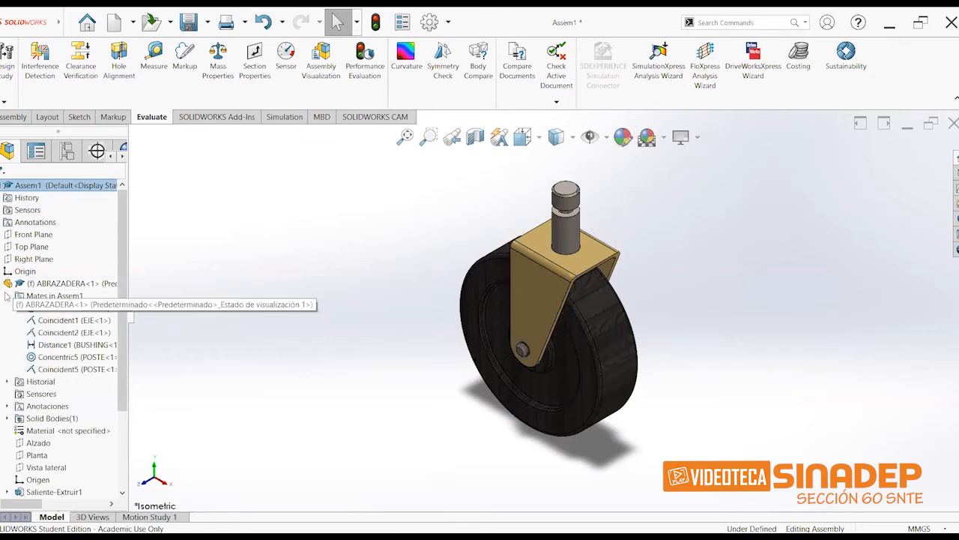
click(3, 284)
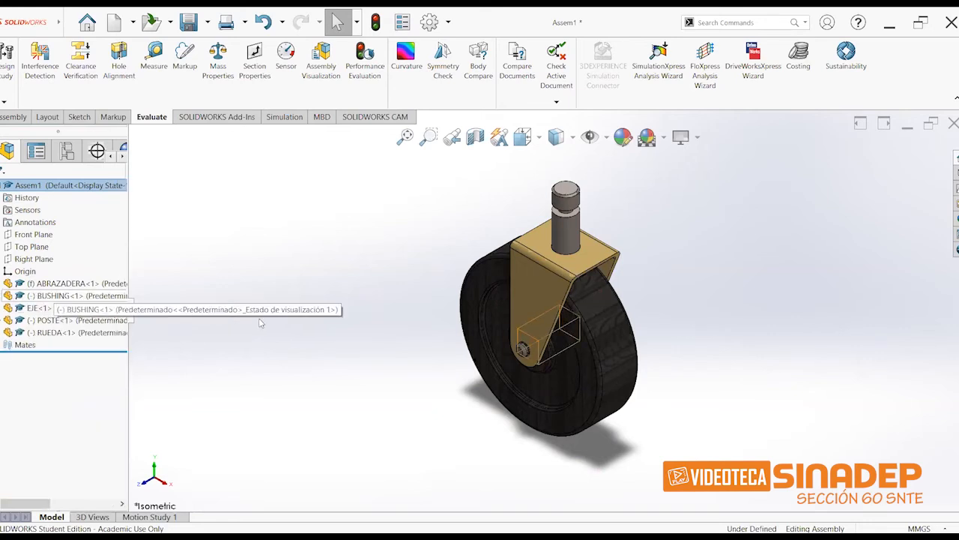
click(3, 307)
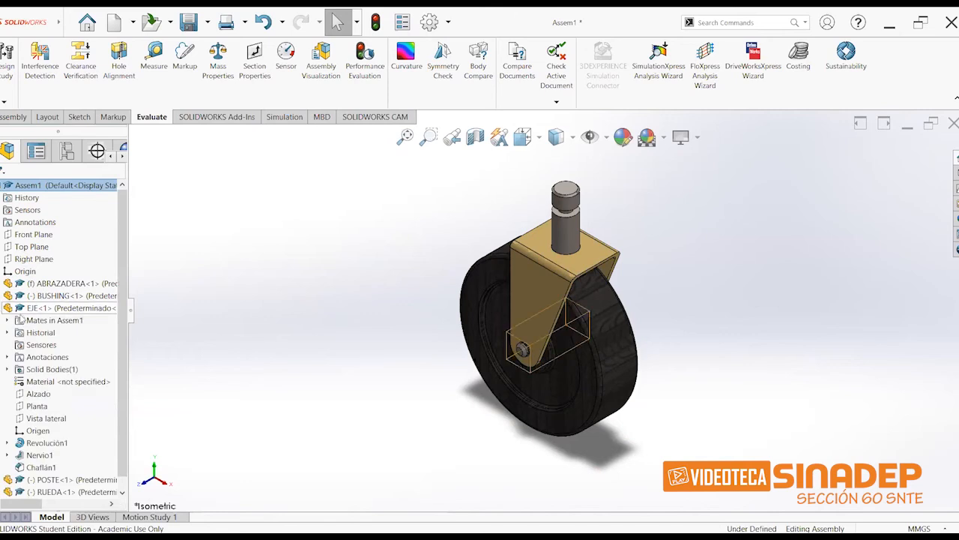
click(7, 320)
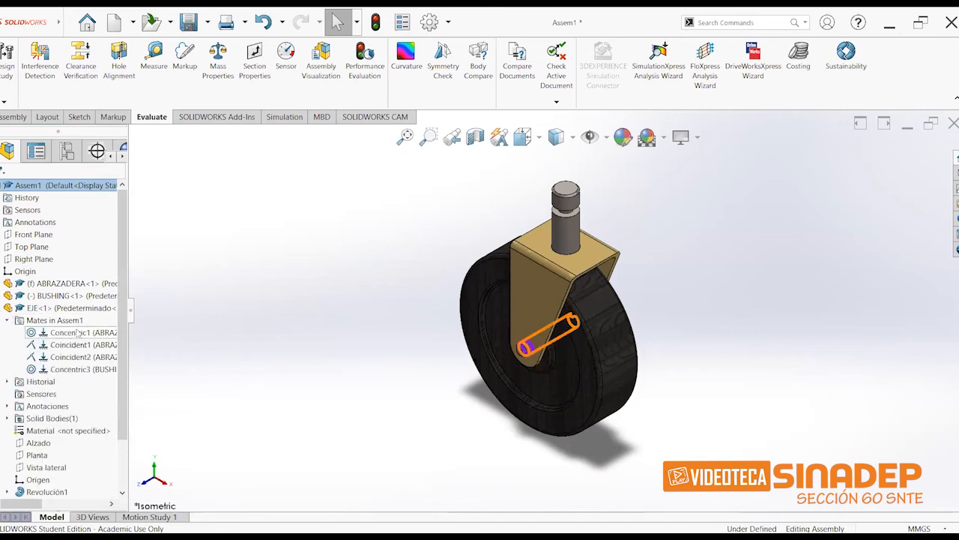
click(4, 308)
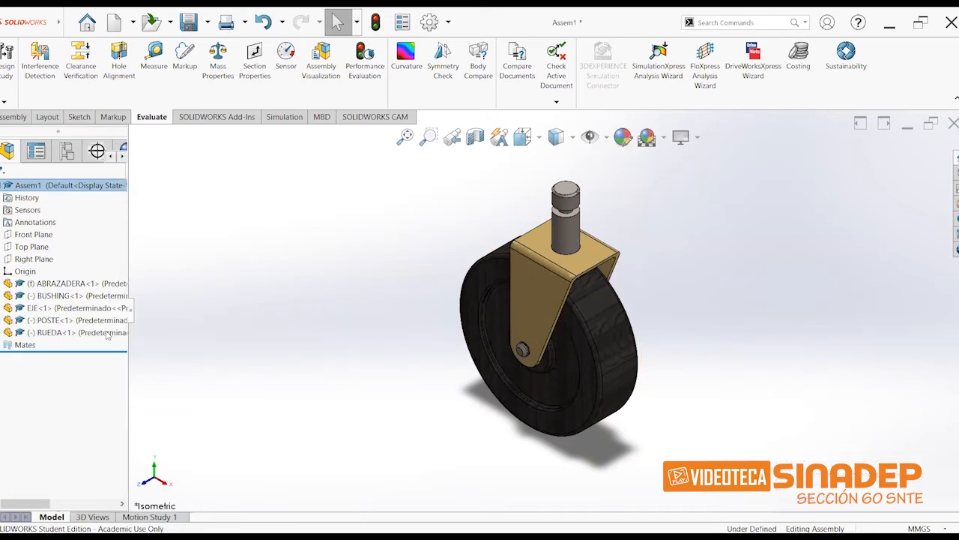
Step: Examine the assembly mates attached to the POSTE and the definition of its coincident mate with the ABRAZADERA
click(5, 320)
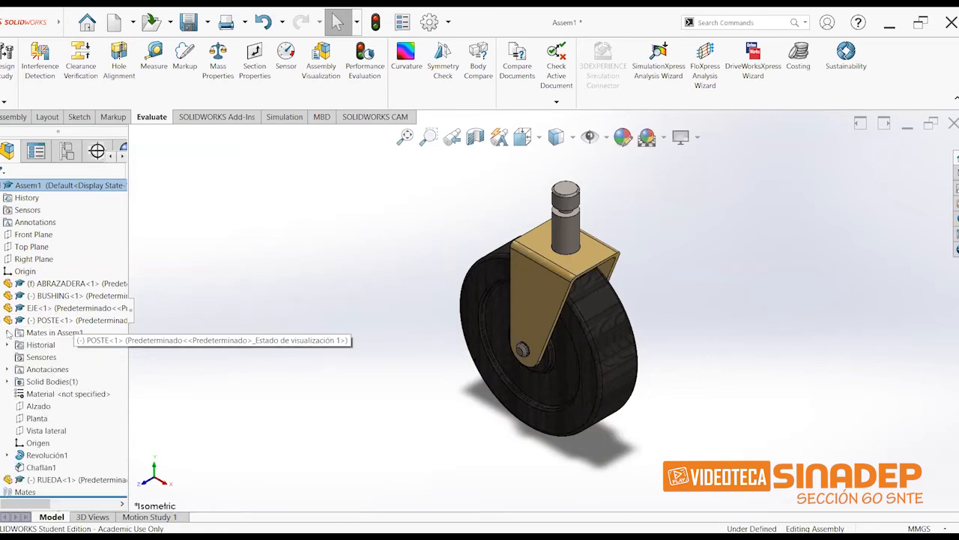
click(8, 332)
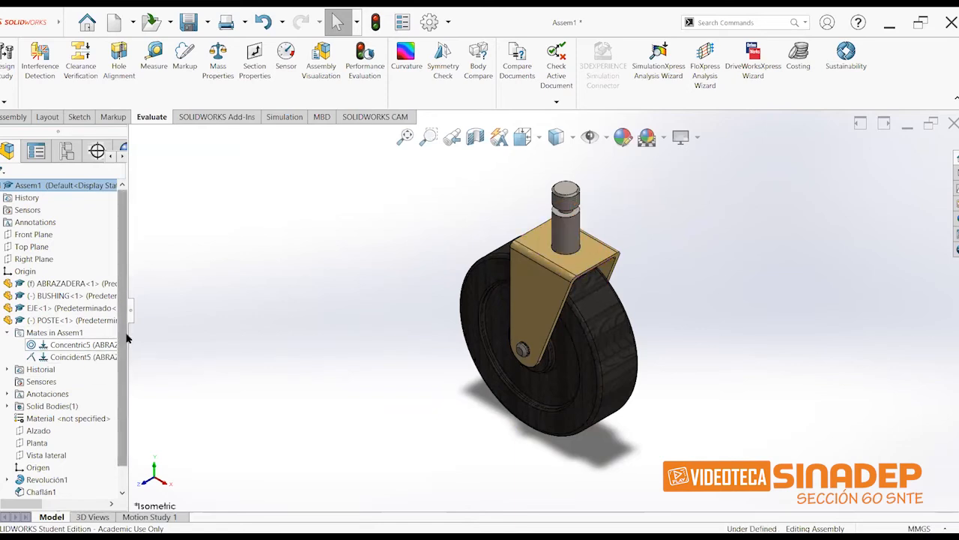
drag(129, 335, 189, 337)
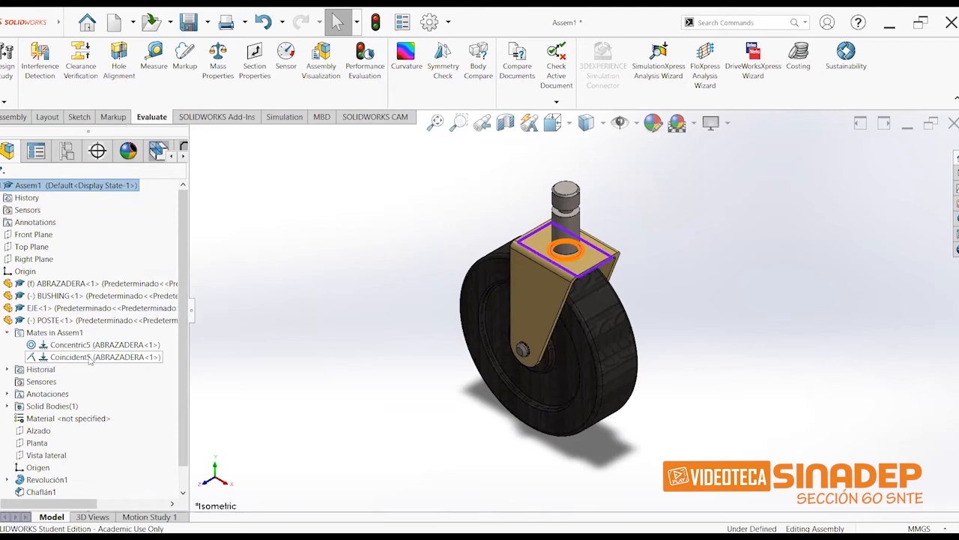
right_click(89, 360)
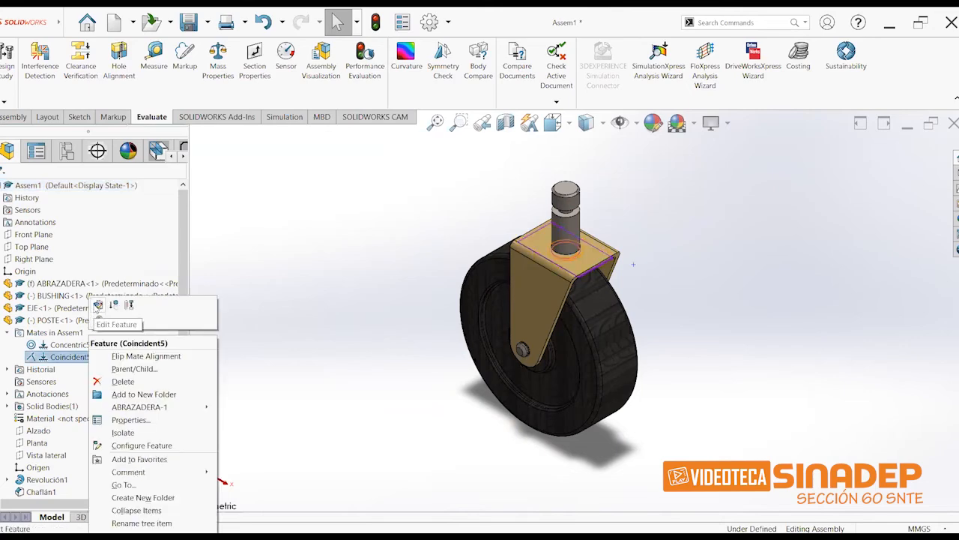
click(98, 306)
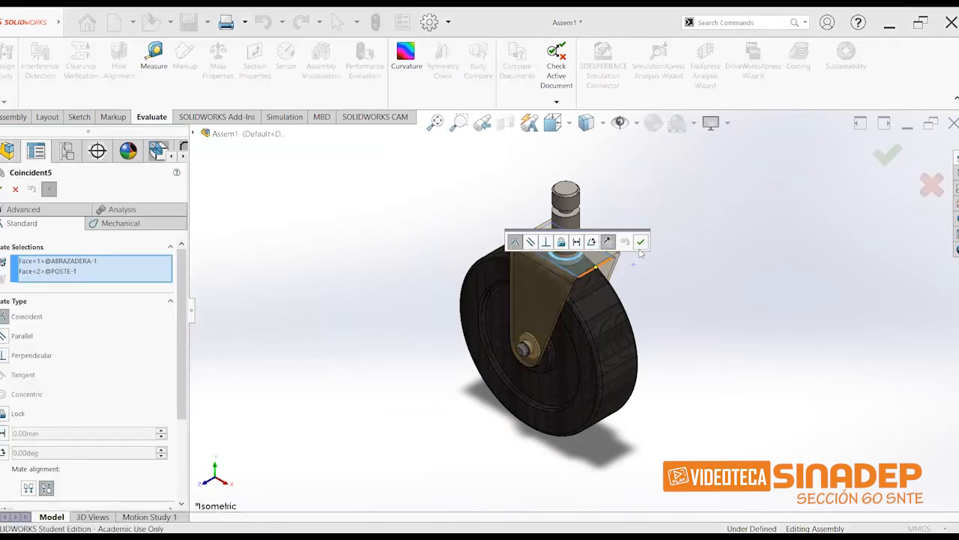
click(641, 242)
key(Escape)
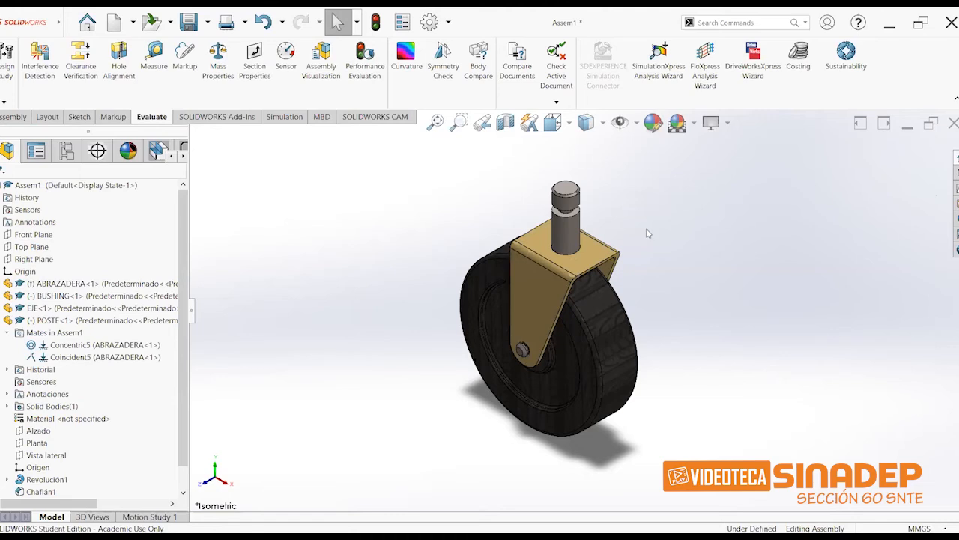
Step: Place three extra copies of the POSTE in the empty space beside the caster
click(565, 231)
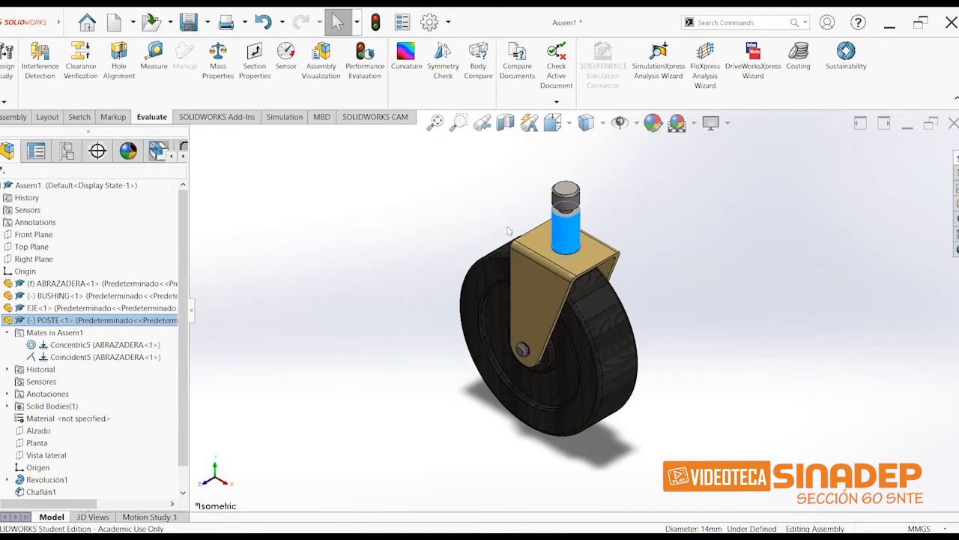
ctrl+drag(575, 235, 703, 226)
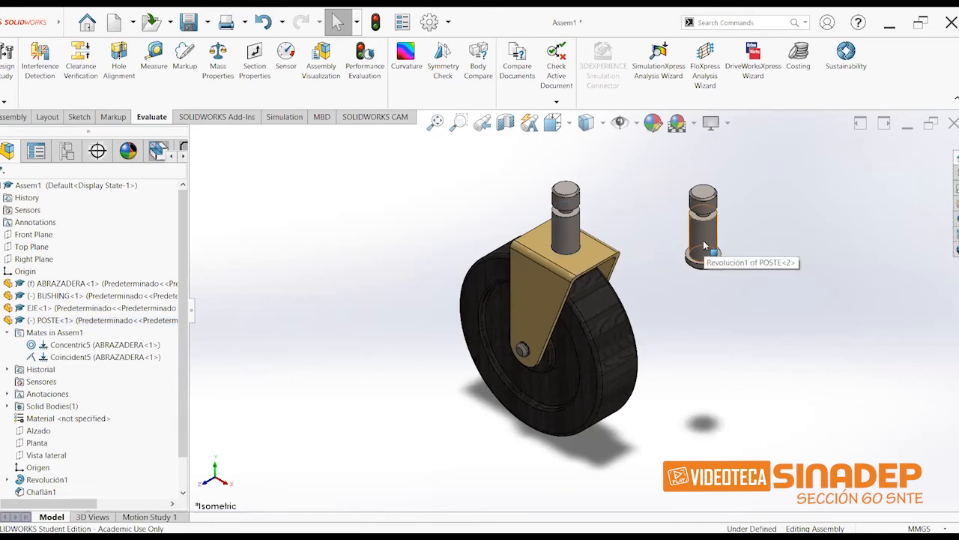
ctrl+drag(705, 248, 749, 296)
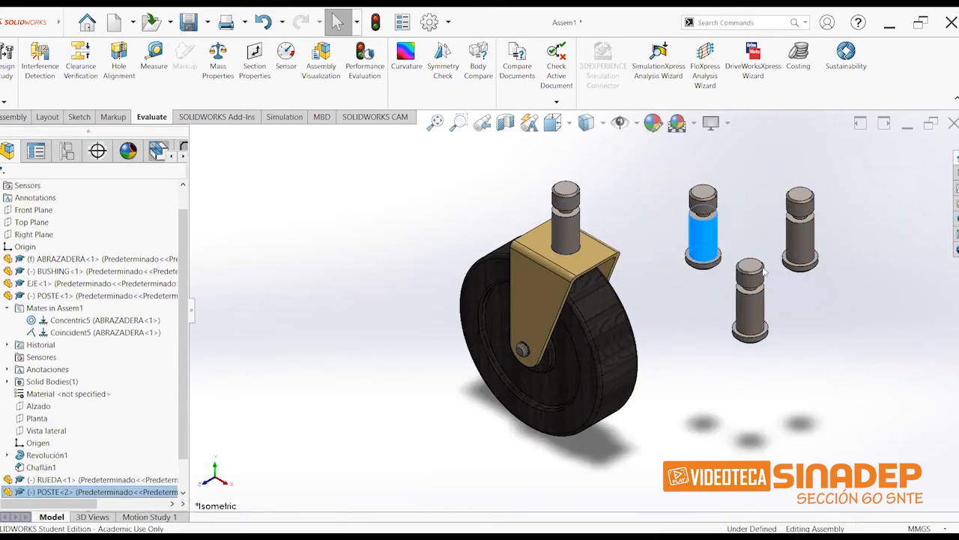
click(730, 194)
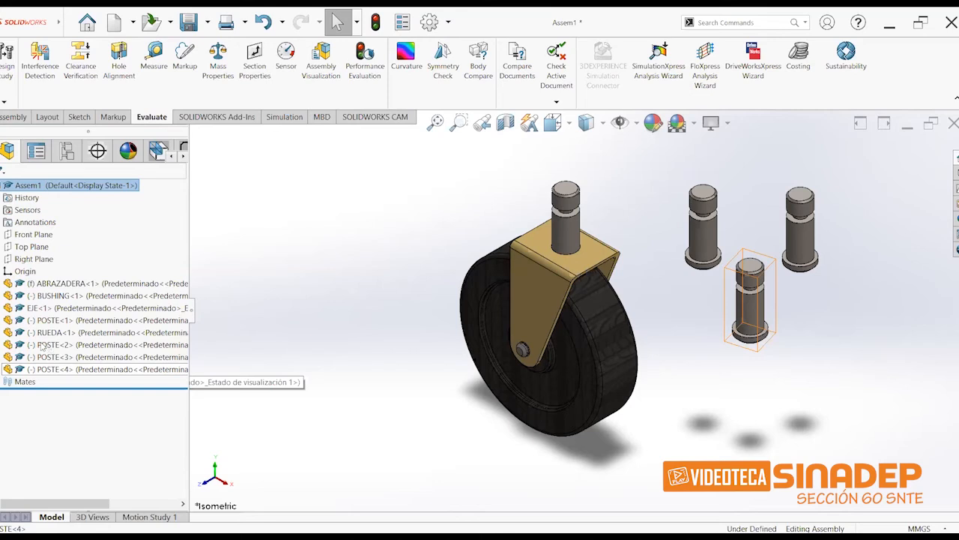
Step: Delete the three extra POSTE copies, keeping the original one mated to the bracket
click(41, 344)
shift+click(39, 369)
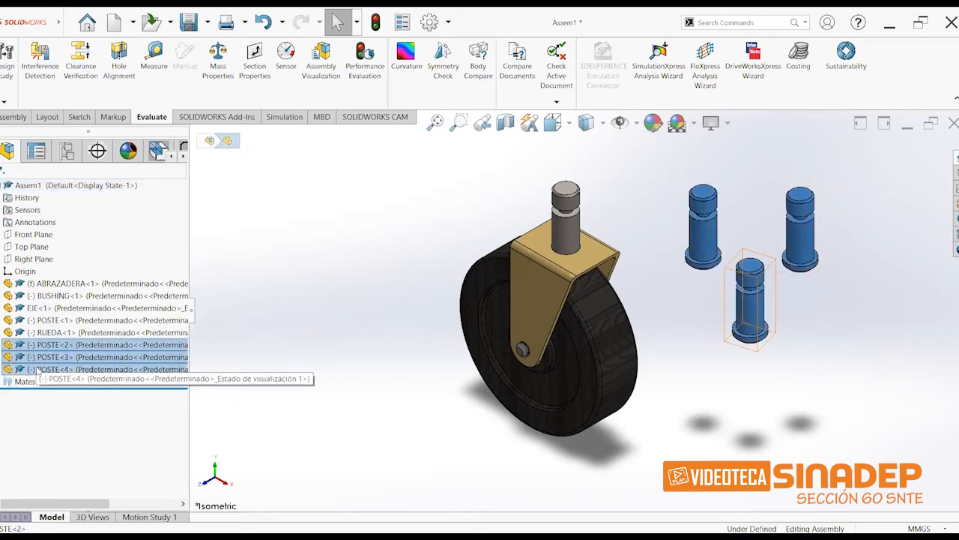
right_click(34, 354)
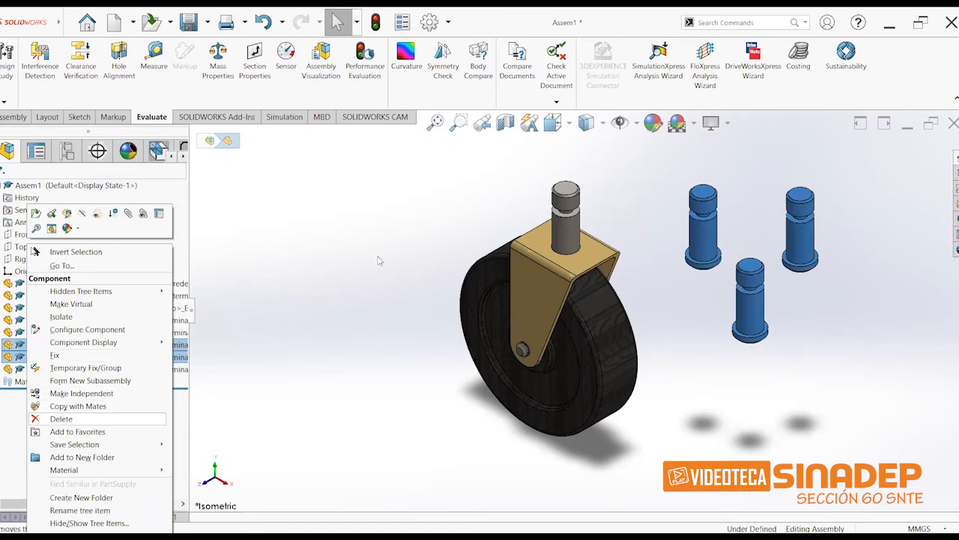
key(Delete)
Step: Copy the POSTE once into the space beside the caster and undo that copy
click(552, 228)
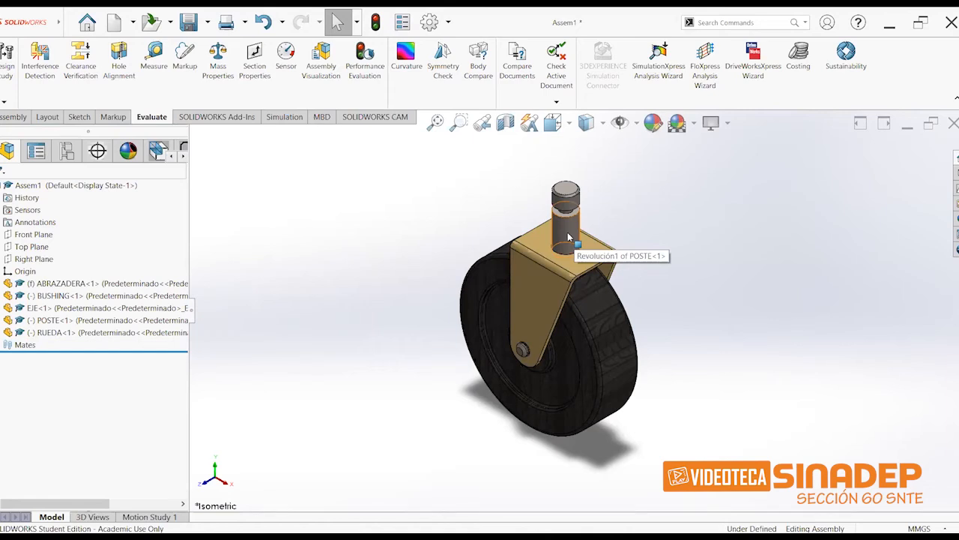
ctrl+drag(567, 231, 728, 214)
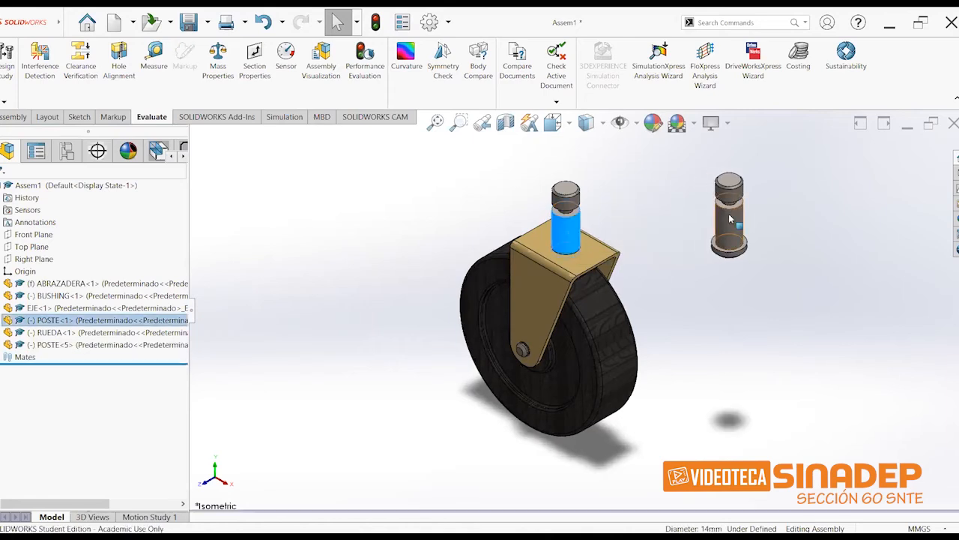
click(679, 229)
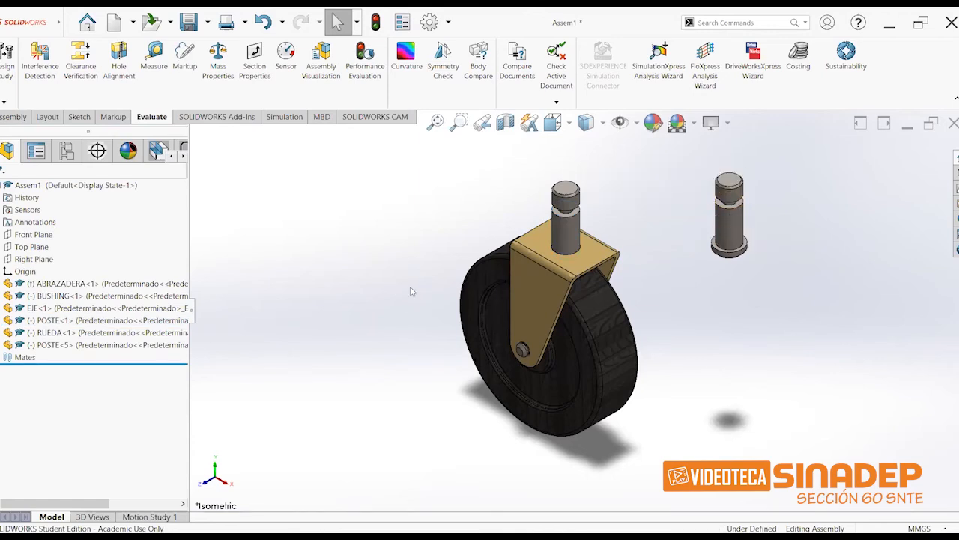
key(ctrl+z)
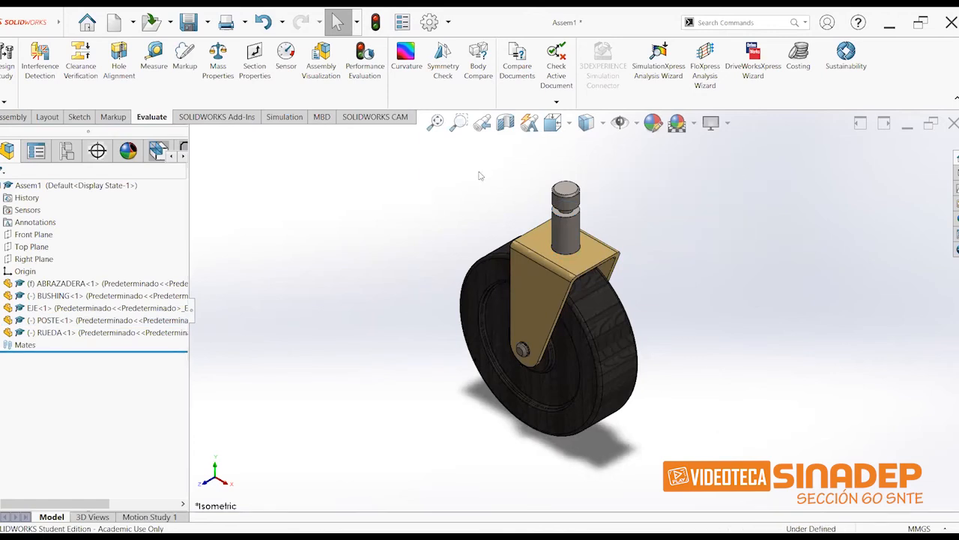
Step: Create an exploded view that moves the EJE about 245 mm out of the bracket along Z, and undo it
key(f)
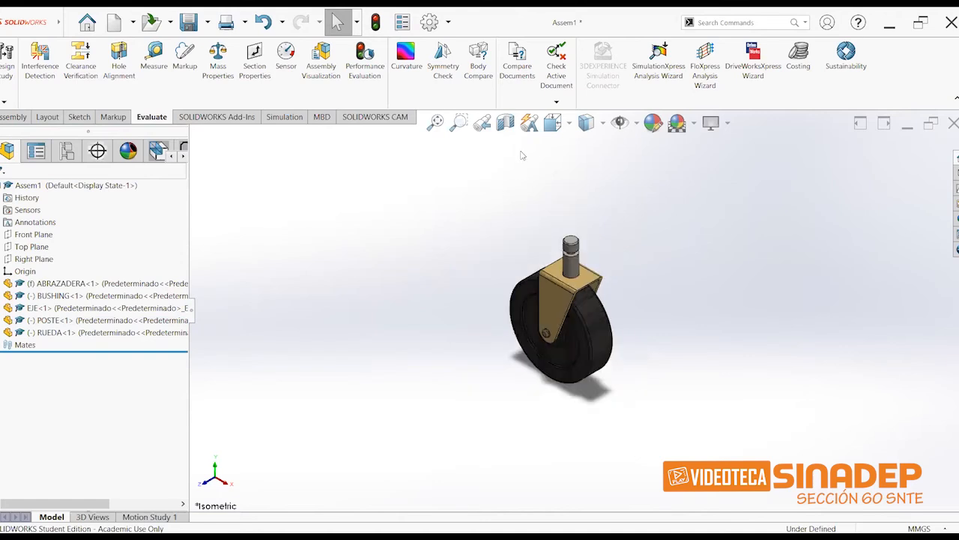
click(15, 117)
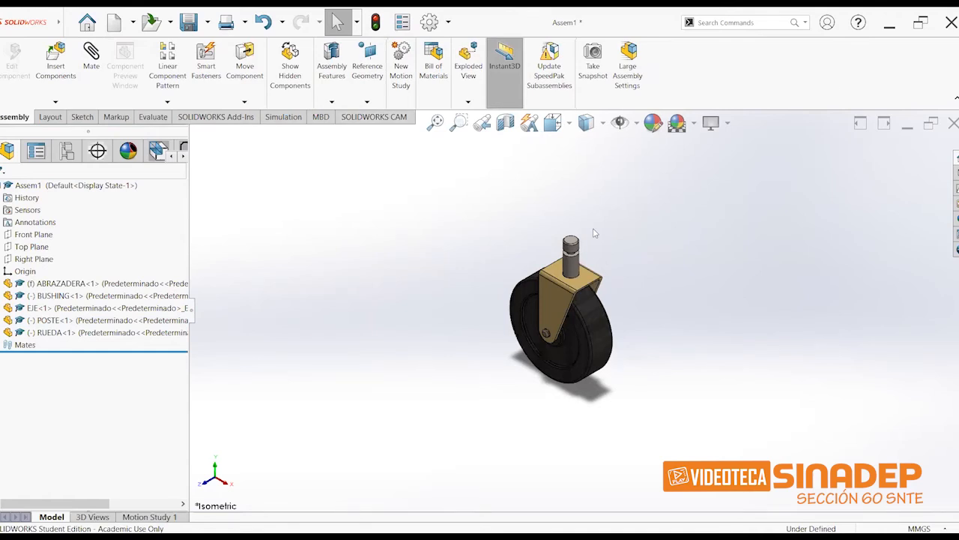
click(468, 71)
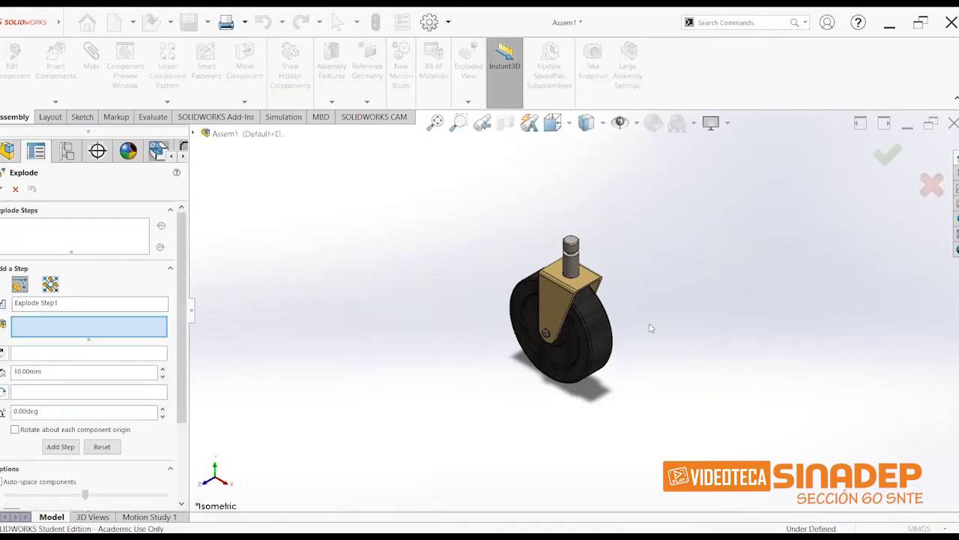
middle_drag(650, 327, 568, 326)
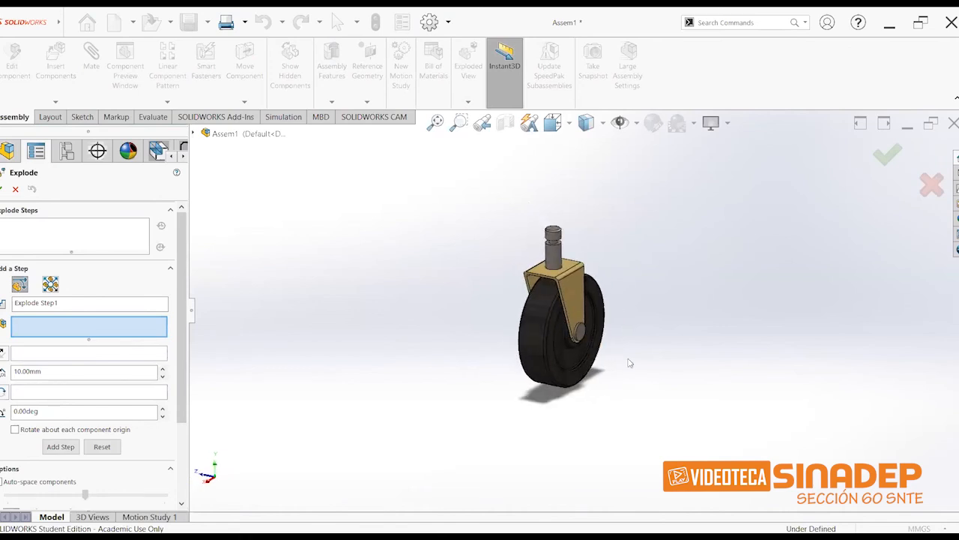
click(578, 336)
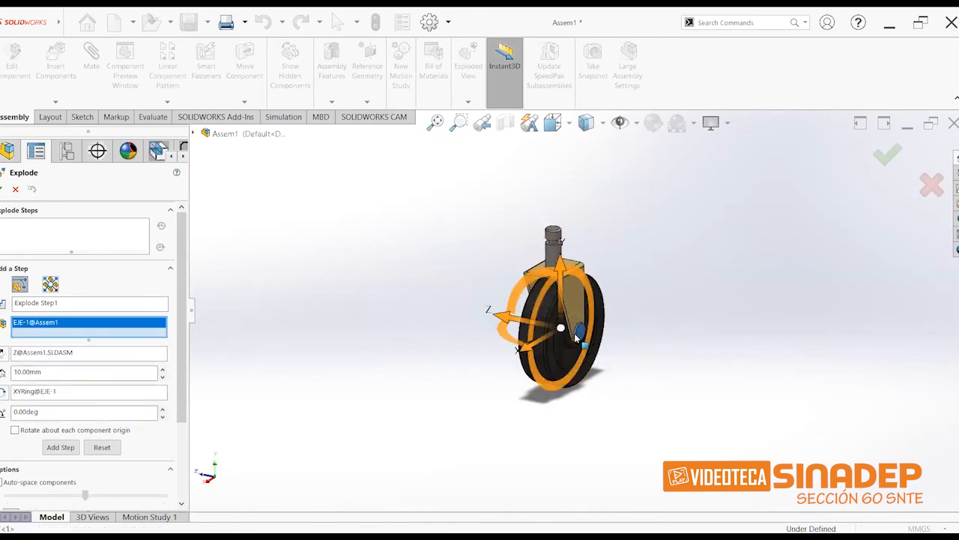
drag(510, 322, 746, 380)
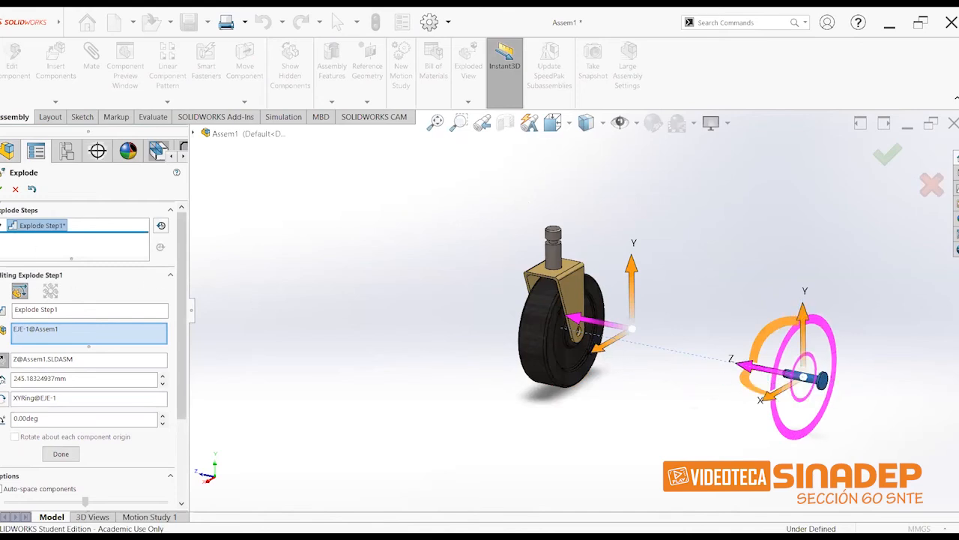
click(1, 190)
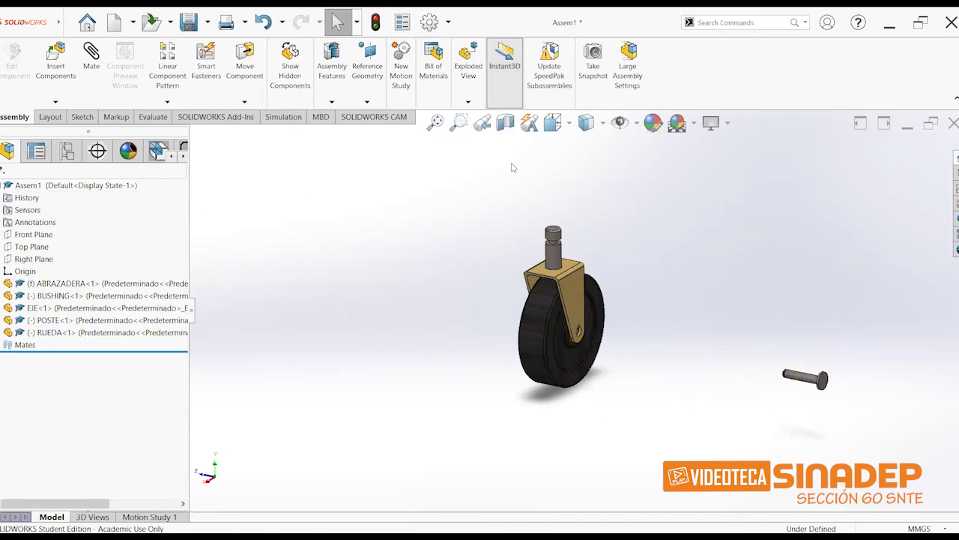
key(ctrl+z)
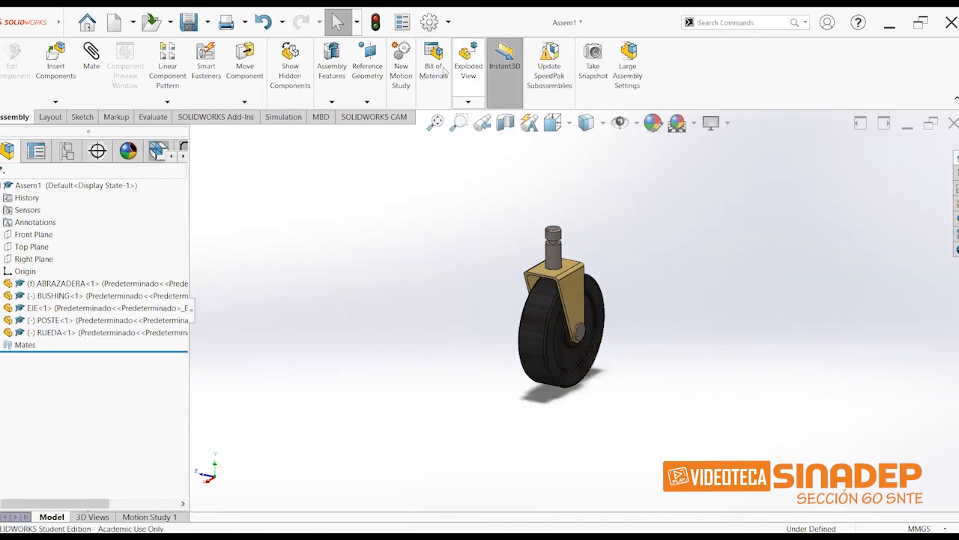
Step: Start a new exploded view and move the EJE about 251 mm out of the bracket along Z as its first step
click(468, 66)
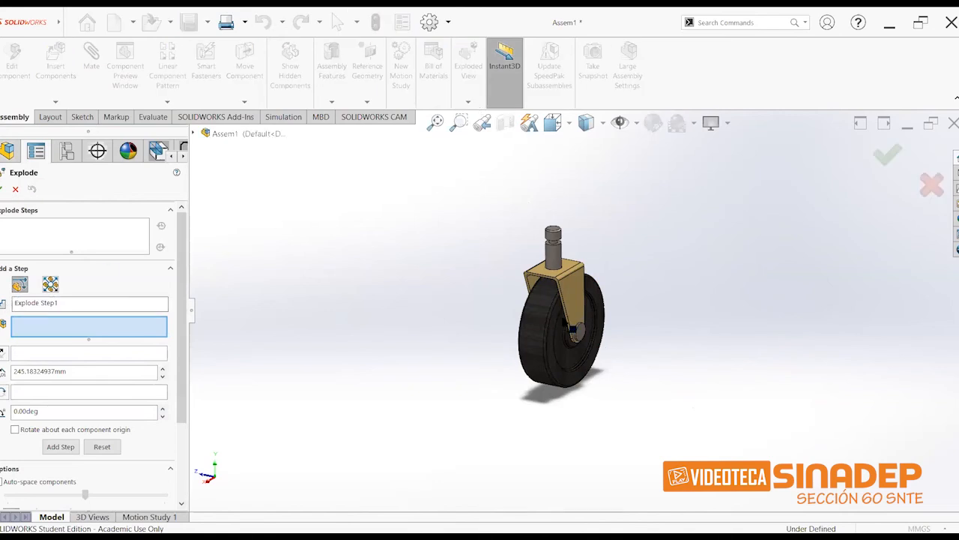
click(580, 333)
drag(515, 322, 760, 368)
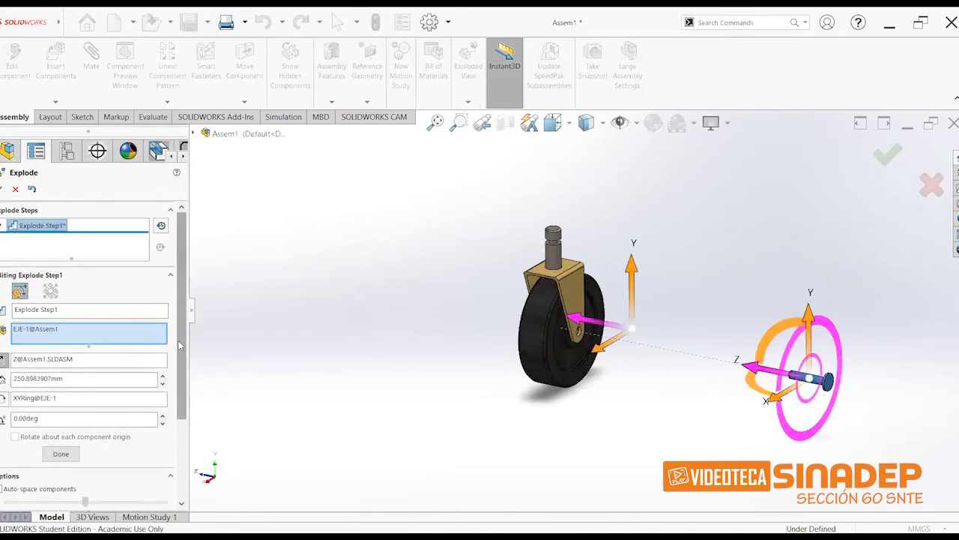
click(60, 455)
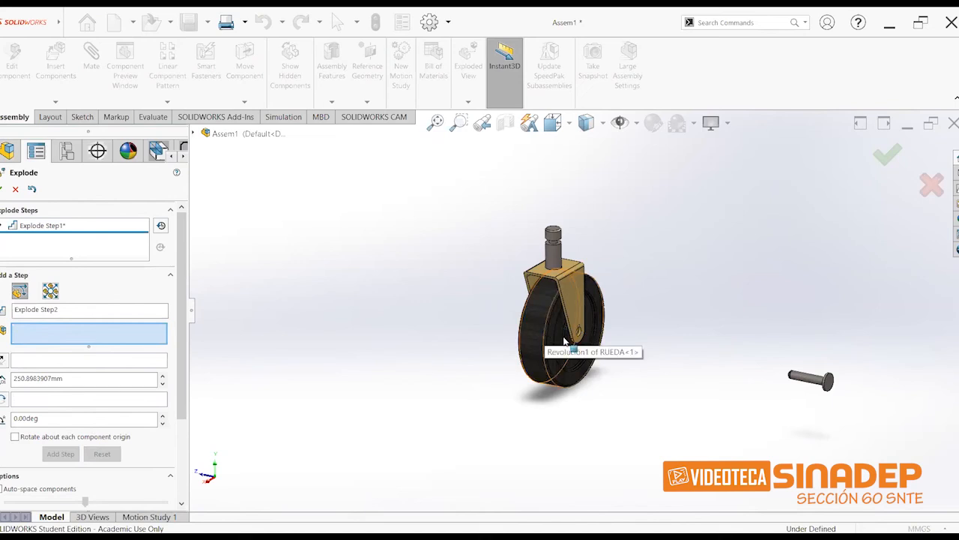
Step: Add an explode step that moves the RUEDA and BUSHING together about 100 mm down from the bracket along Y
scroll(572, 342, down, 2)
scroll(571, 342, down, 2)
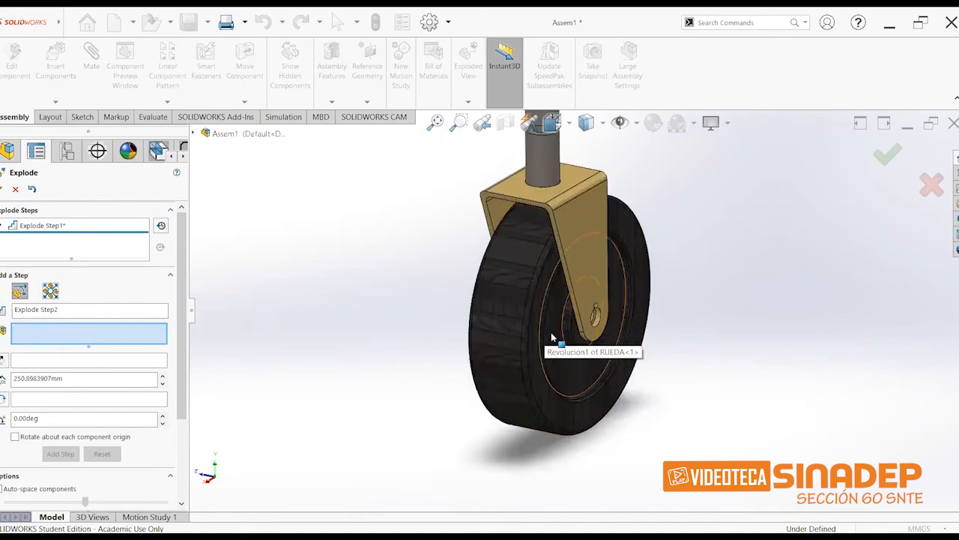
click(568, 334)
scroll(592, 315, down, 3)
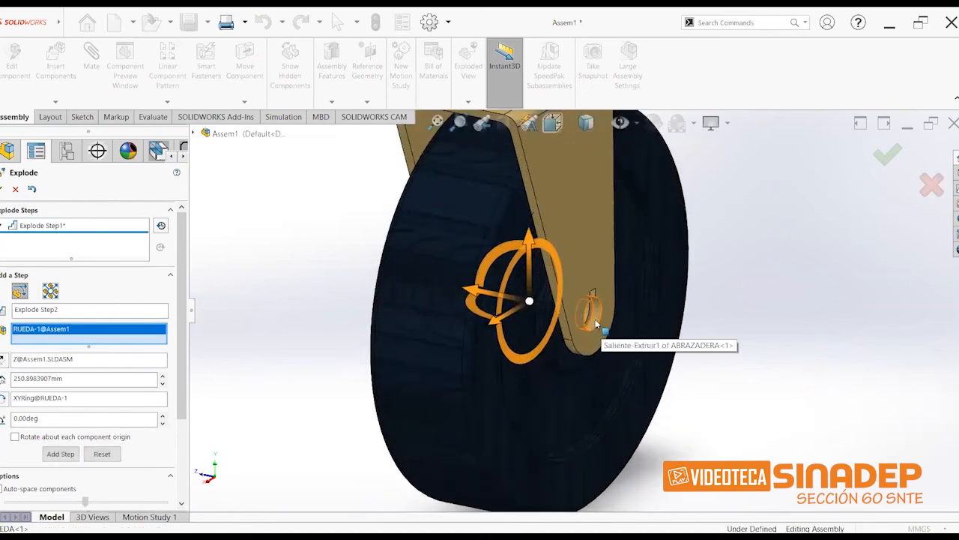
scroll(590, 313, down, 2)
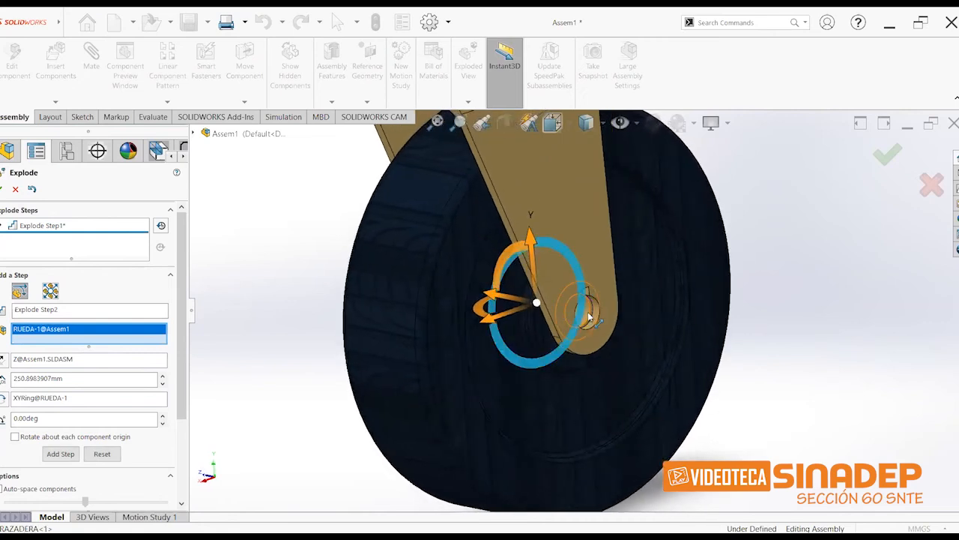
click(590, 317)
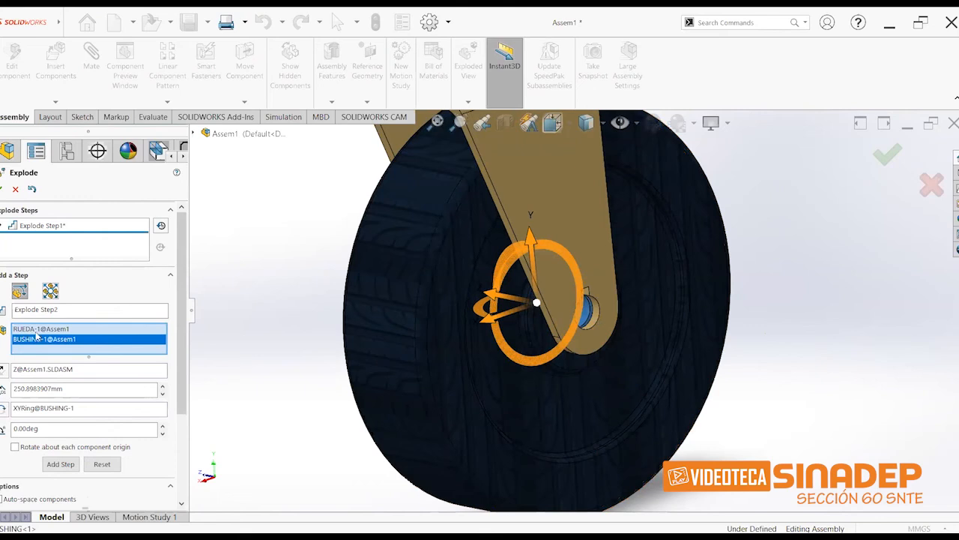
scroll(418, 307, up, 6)
drag(560, 251, 568, 391)
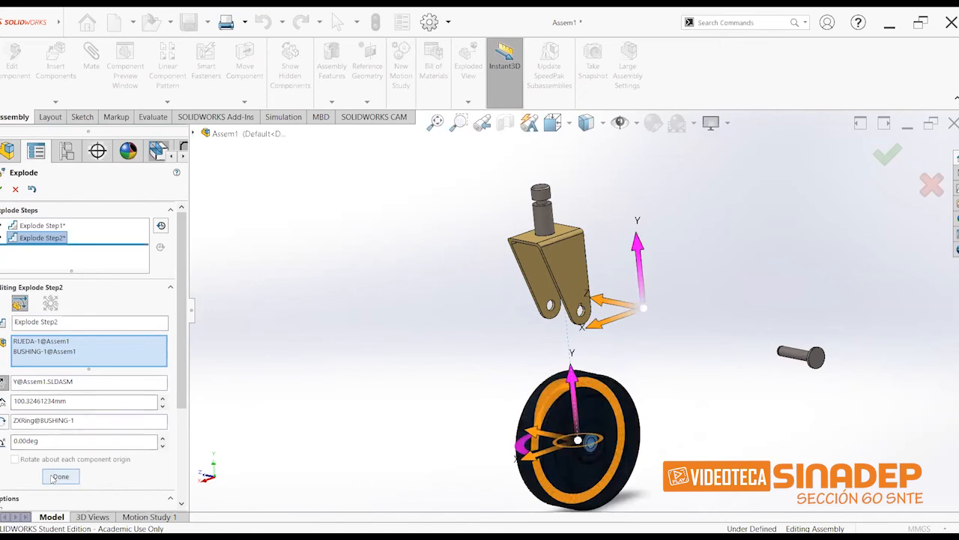
click(61, 475)
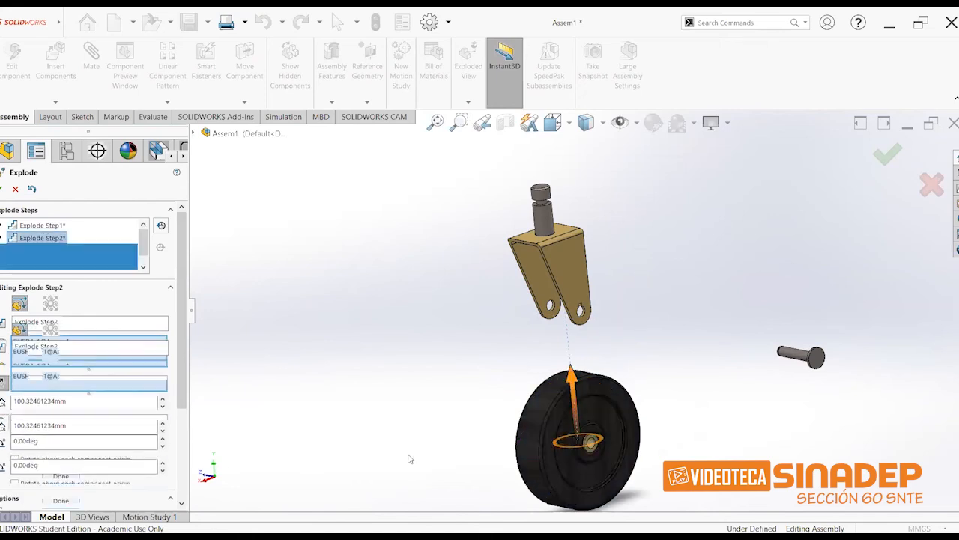
Step: Add an explode step that moves the BUSHING about 163 mm out of the RUEDA along Z, toward the EJE's side
click(589, 450)
drag(532, 430, 688, 456)
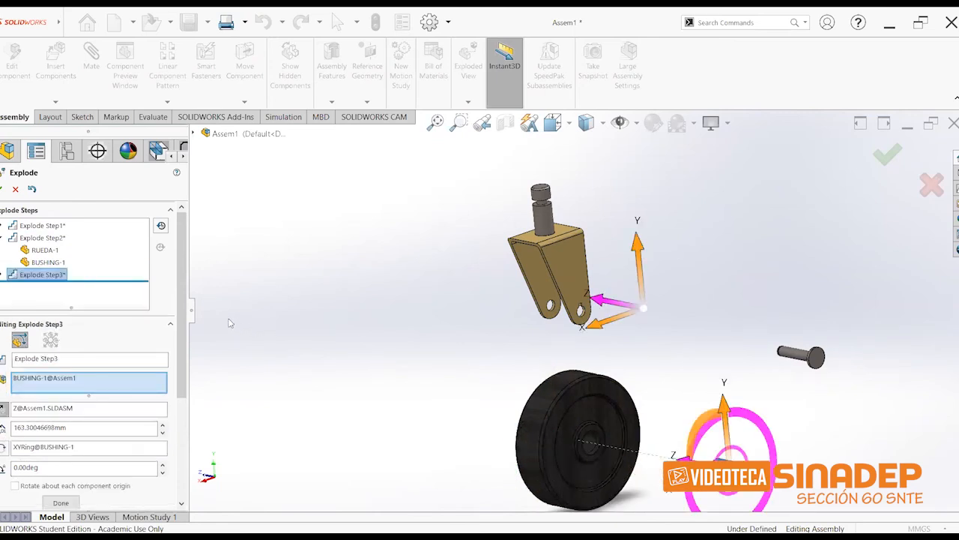
click(60, 503)
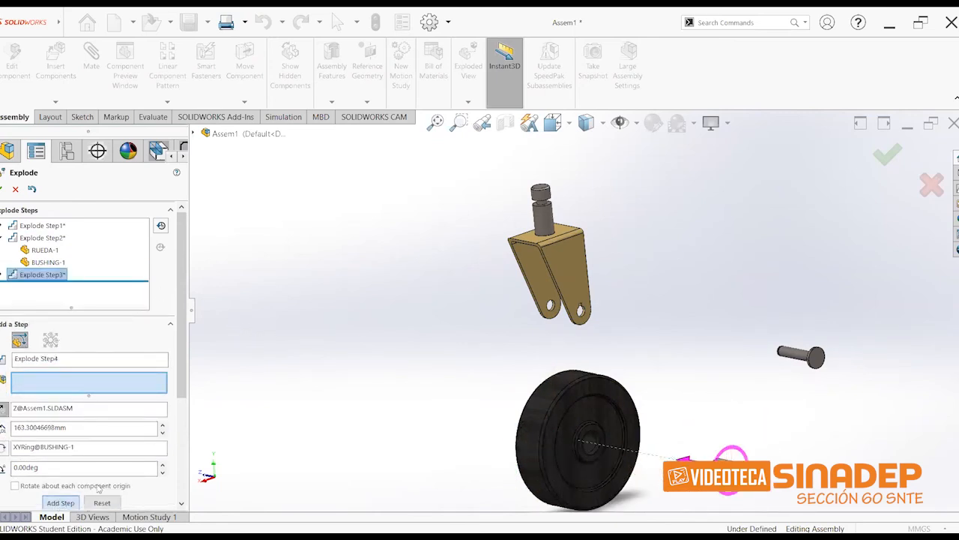
Step: Add an explode step that moves the POSTE about 94 mm down through the bracket along Y, and finish the exploded view
click(551, 220)
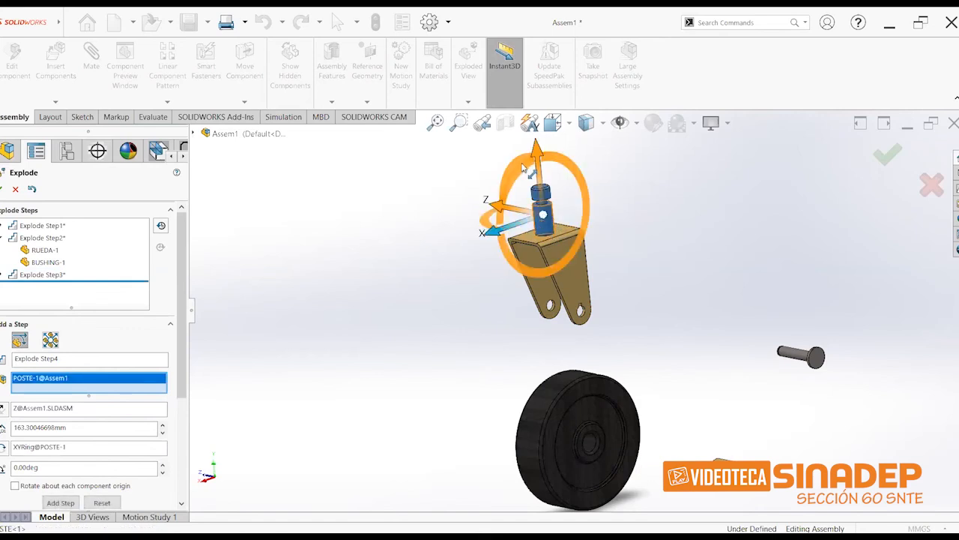
drag(538, 160, 556, 276)
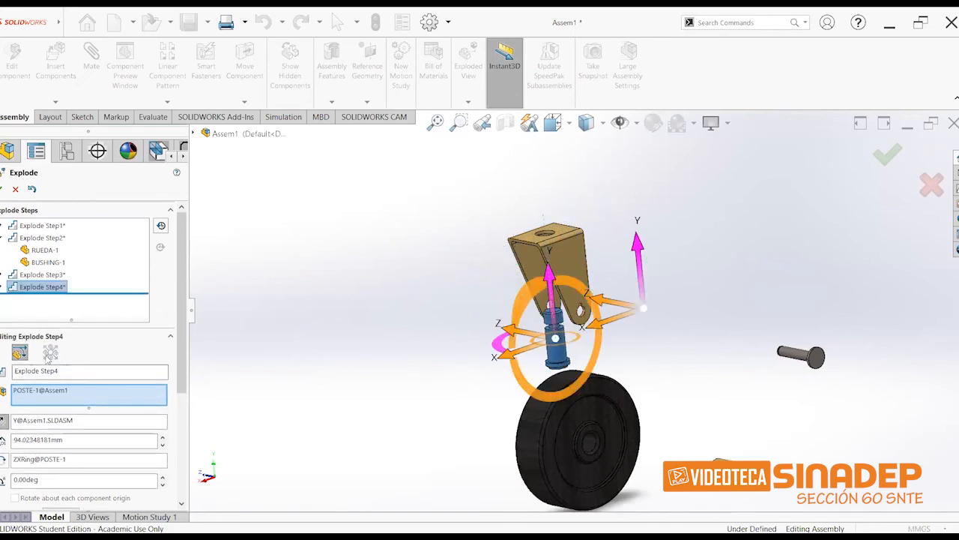
scroll(183, 340, down, 3)
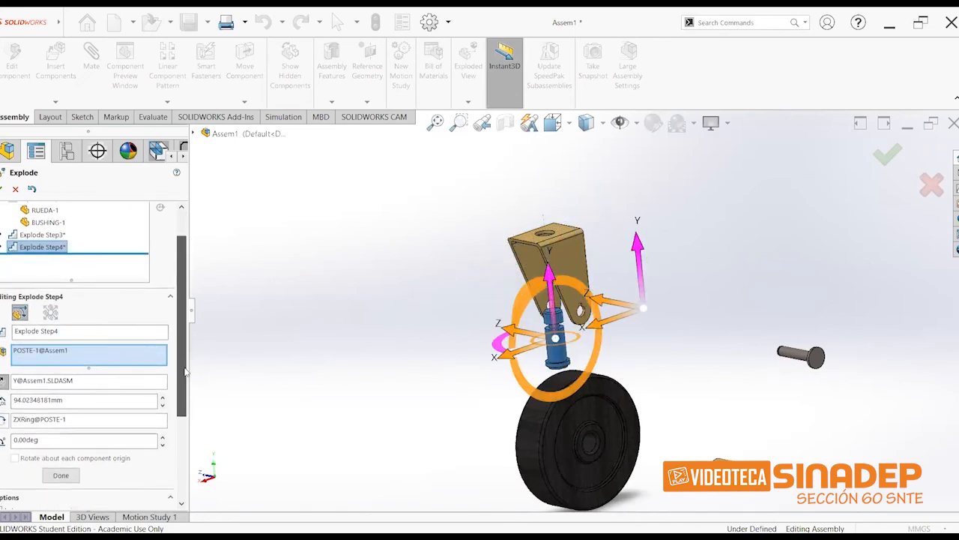
click(54, 457)
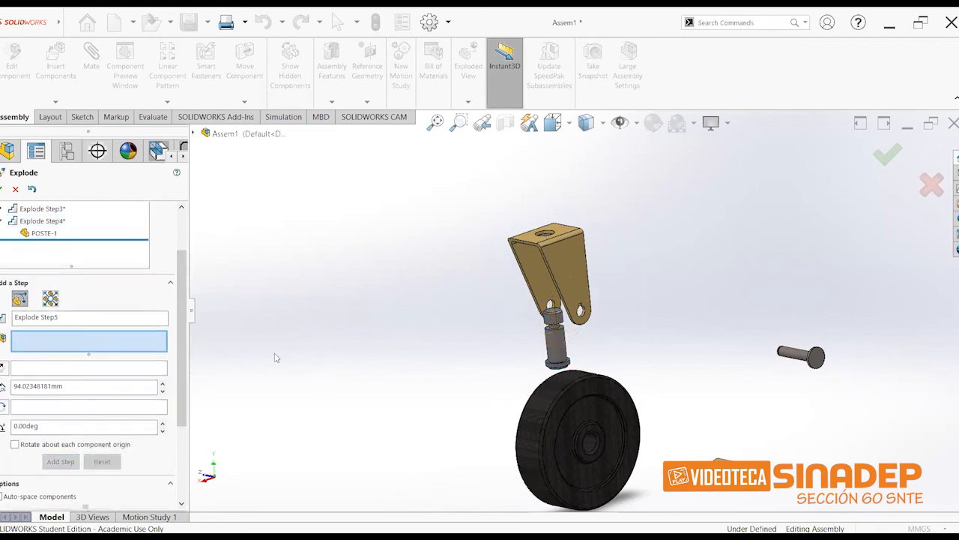
click(2, 191)
middle_drag(478, 253, 524, 283)
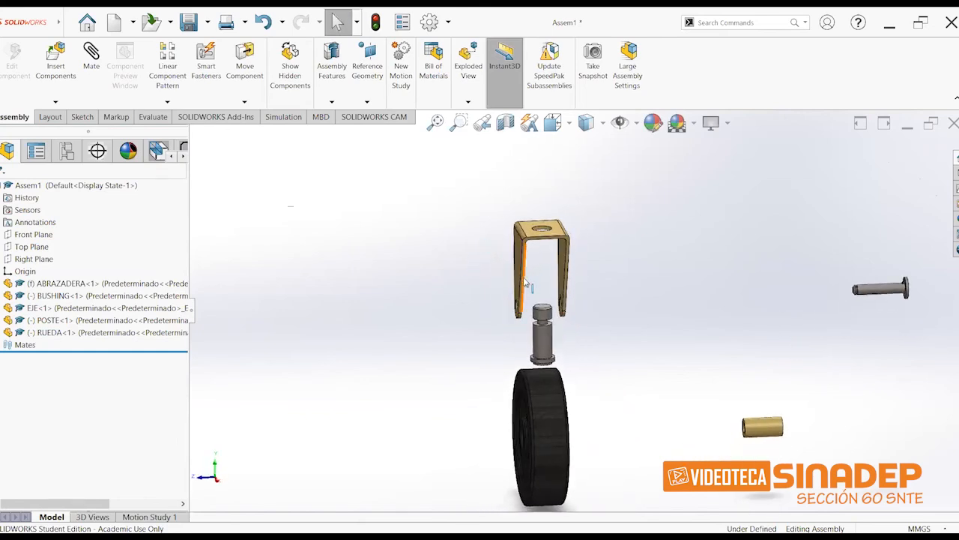
middle_drag(490, 236, 491, 274)
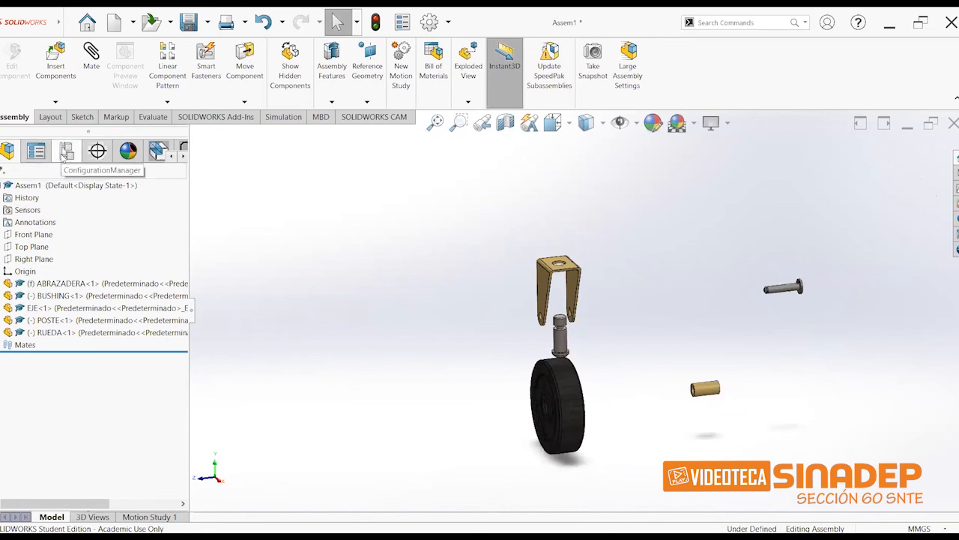
Step: List the explode steps stored under the Default configuration and collapse its exploded view
click(66, 151)
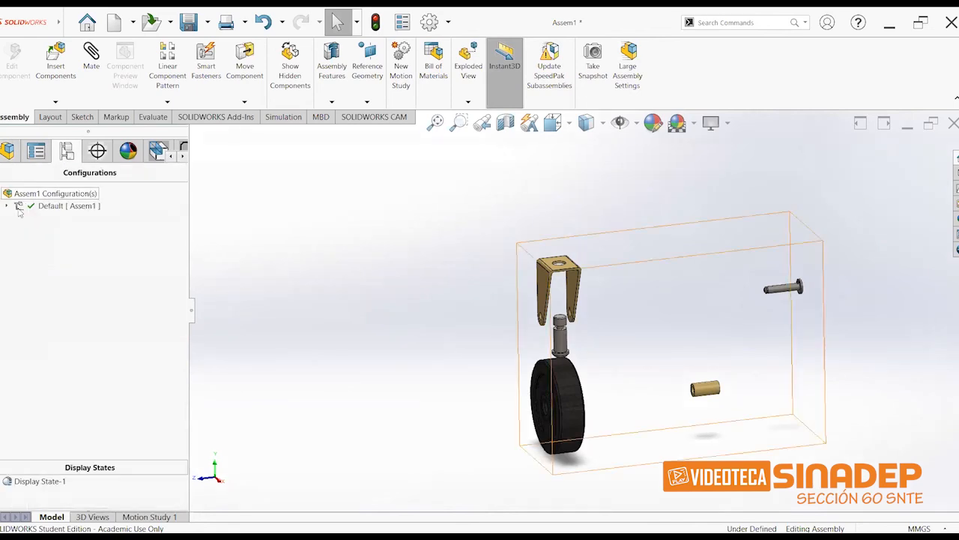
click(7, 206)
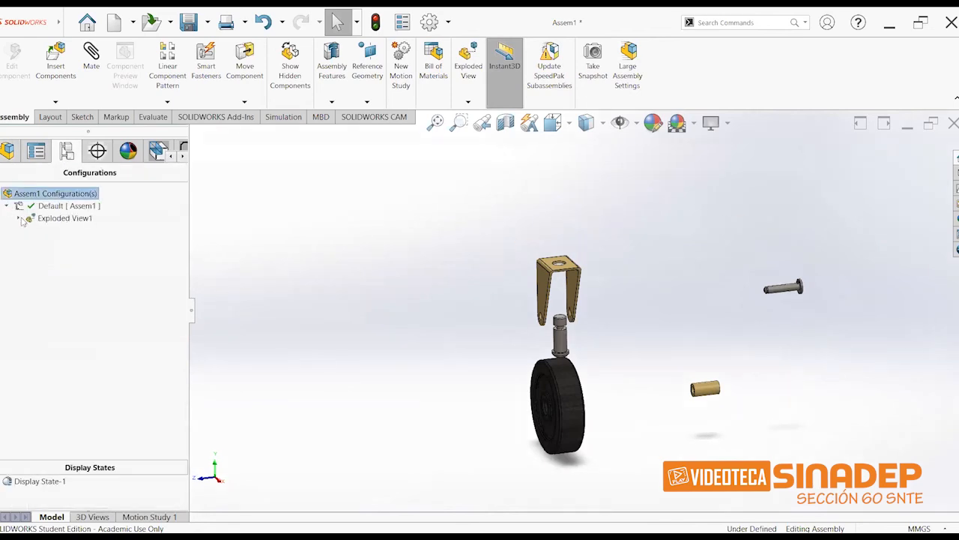
click(18, 218)
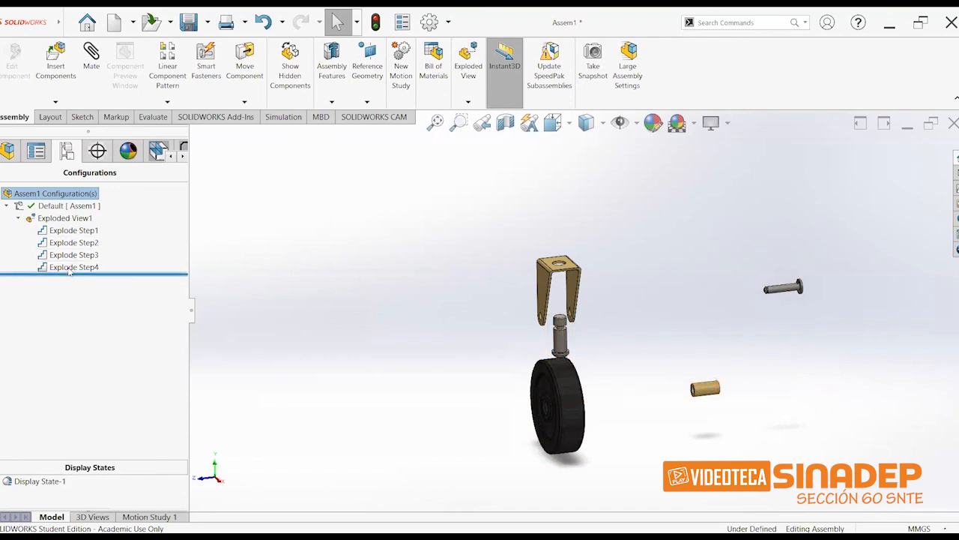
right_click(65, 218)
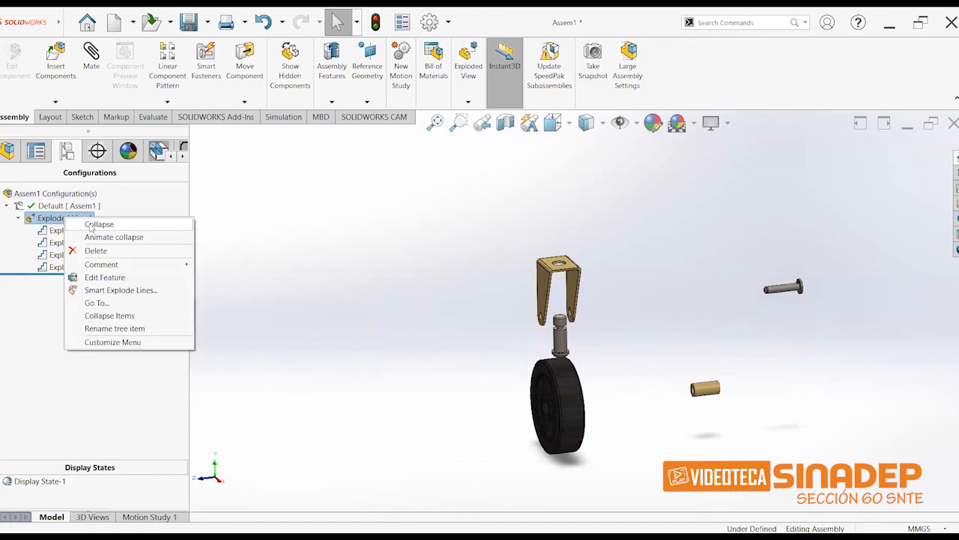
click(98, 224)
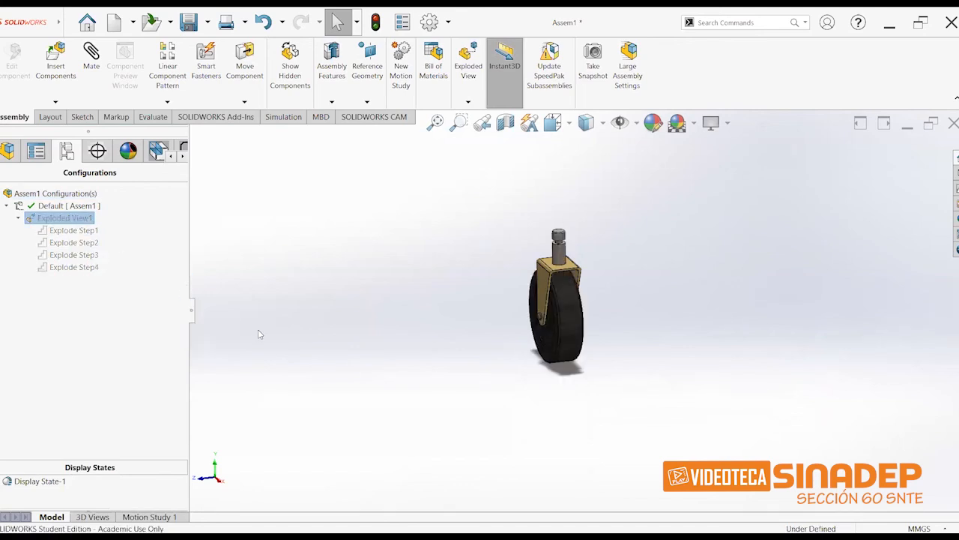
Step: Switch the assembly back to its exploded state from the Default configuration
right_click(34, 221)
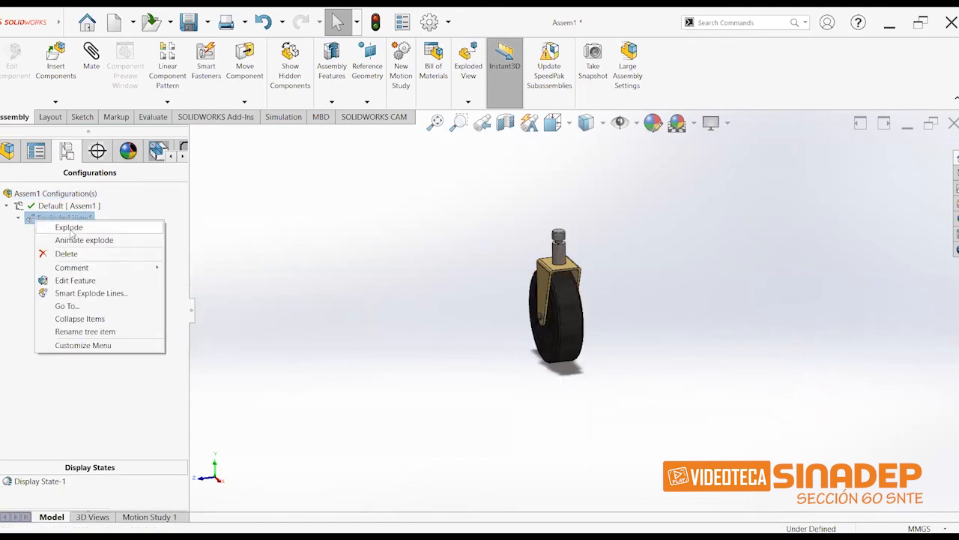
click(68, 227)
click(391, 237)
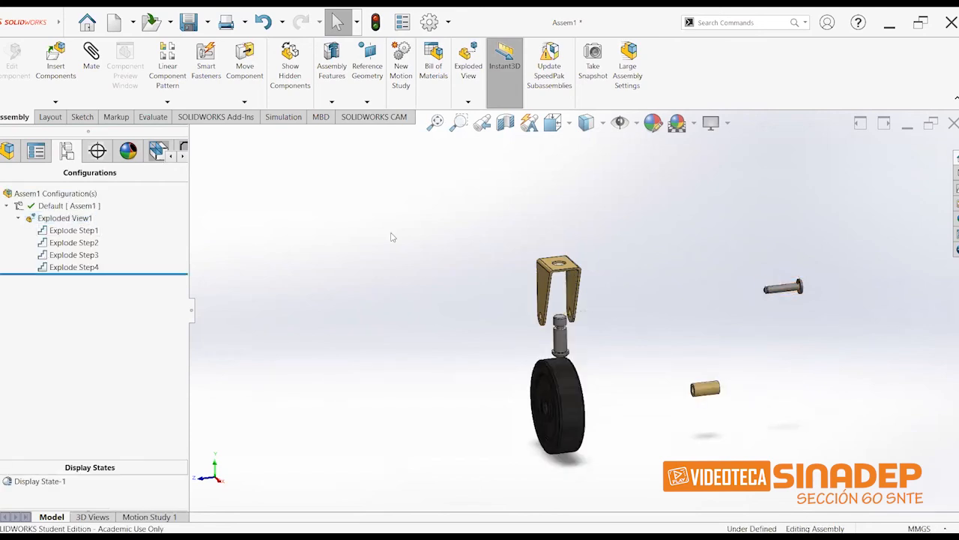
Step: Play the exploded view's collapse animation and its explode animation, closing the animation controls after each
right_click(73, 217)
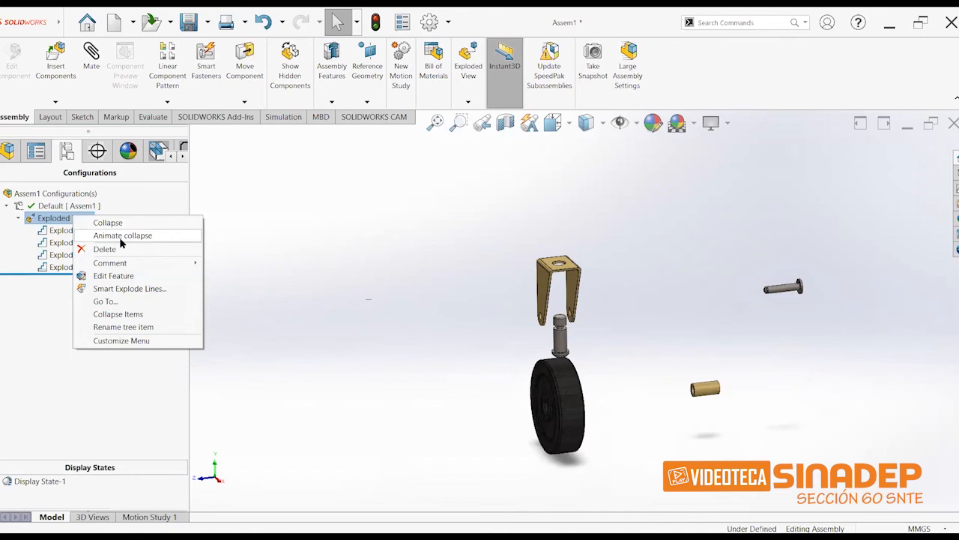
click(120, 237)
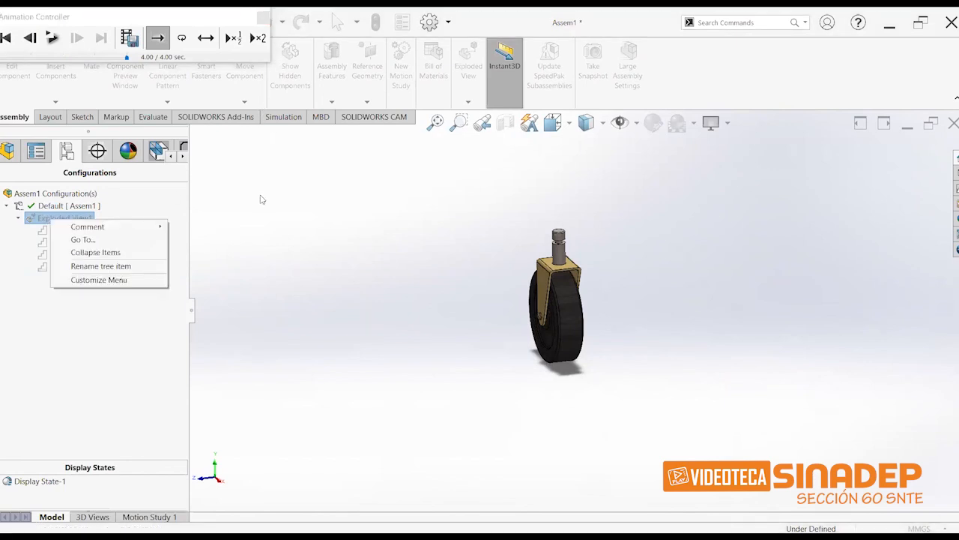
key(Escape)
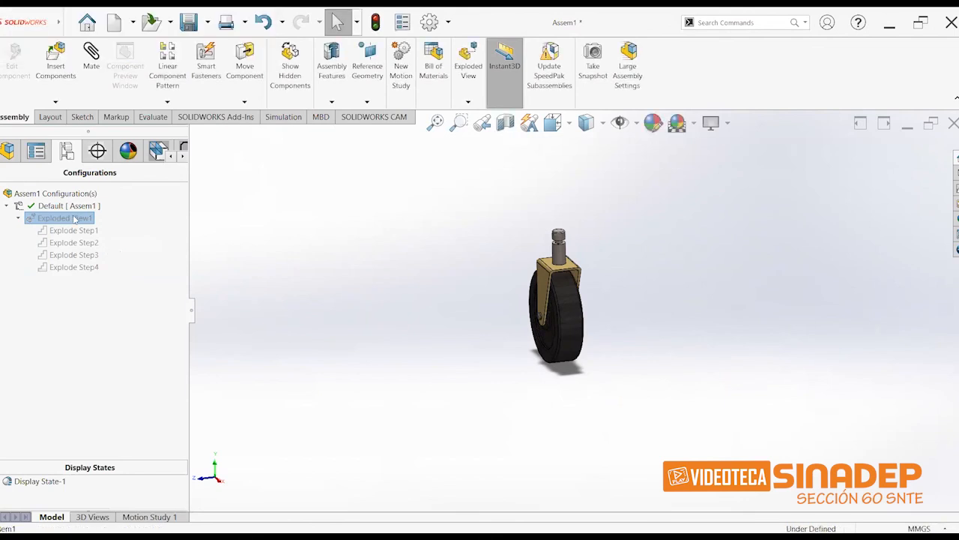
right_click(73, 217)
click(106, 239)
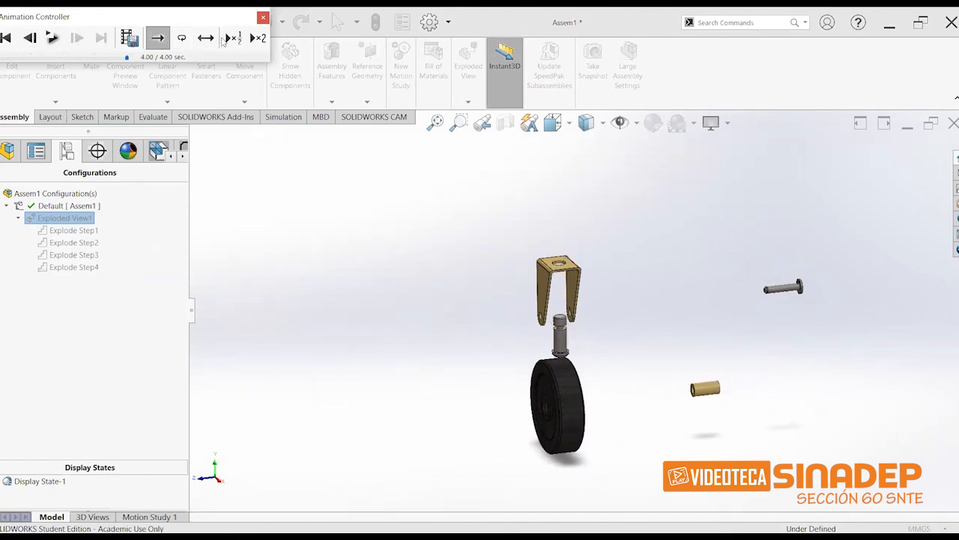
click(263, 16)
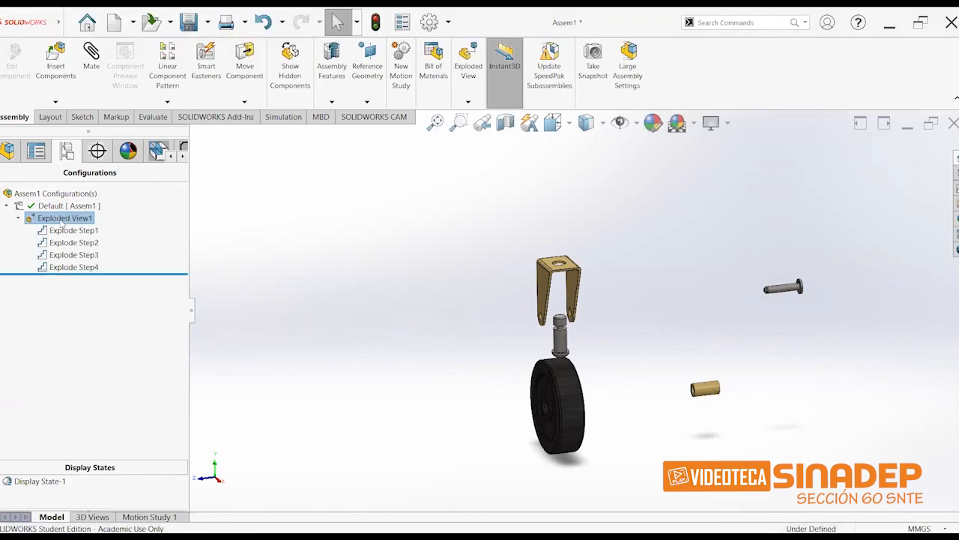
Step: Collapse the exploded view and return to the assembly's component tree to inspect the assembled caster
right_click(62, 223)
click(89, 227)
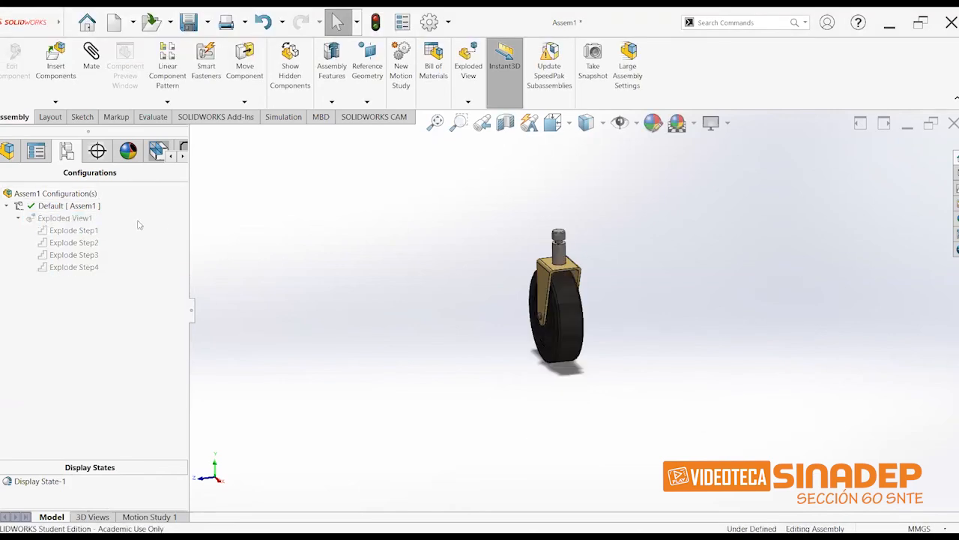
click(7, 150)
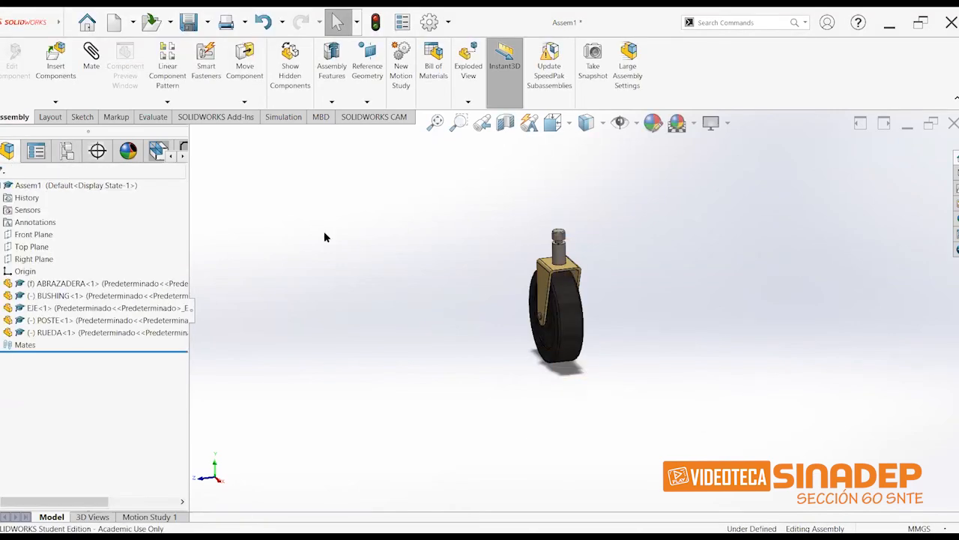
middle_drag(402, 212, 387, 248)
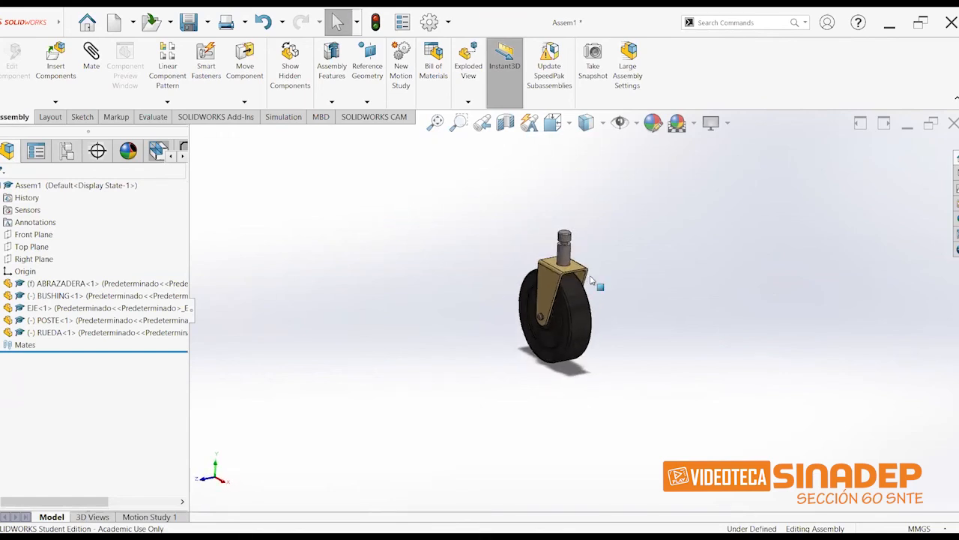
scroll(614, 280, down, 2)
middle_drag(613, 279, 601, 262)
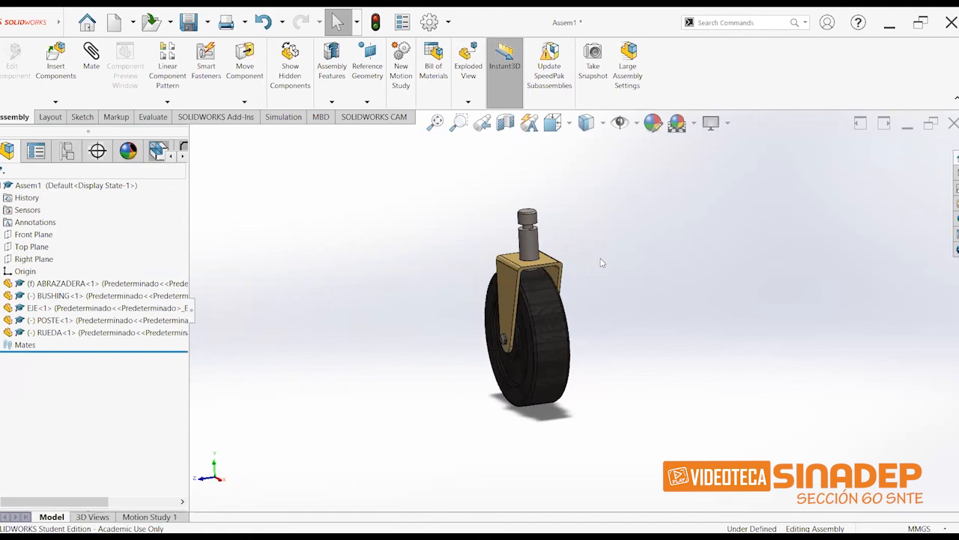